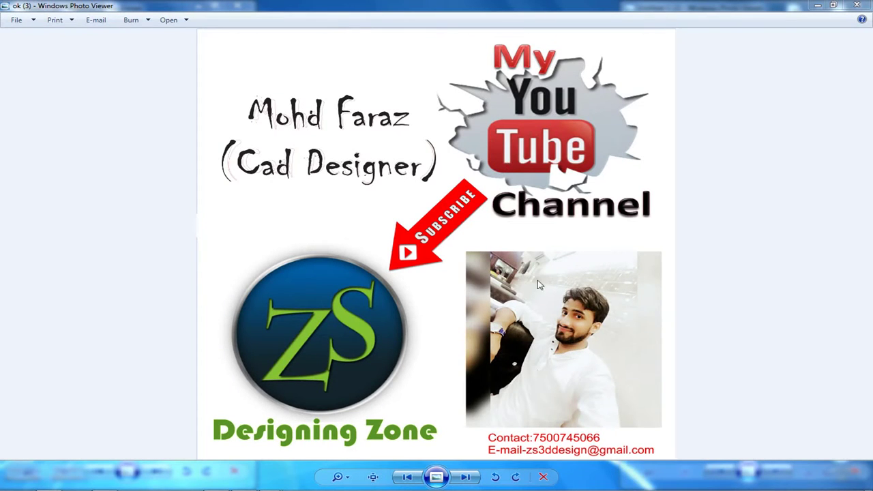
# Step: Set the drawing's length units to Architectural with the UN command
pyautogui.click(106, 484)
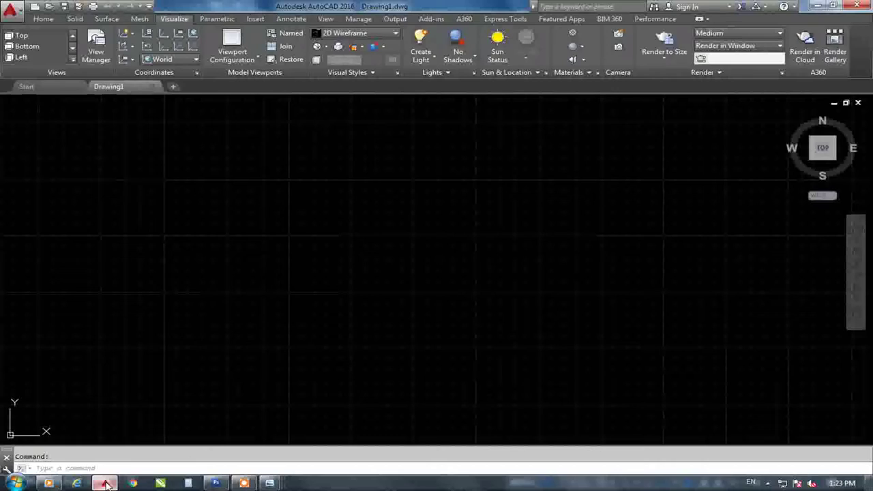
pyautogui.click(402, 259)
pyautogui.click(543, 268)
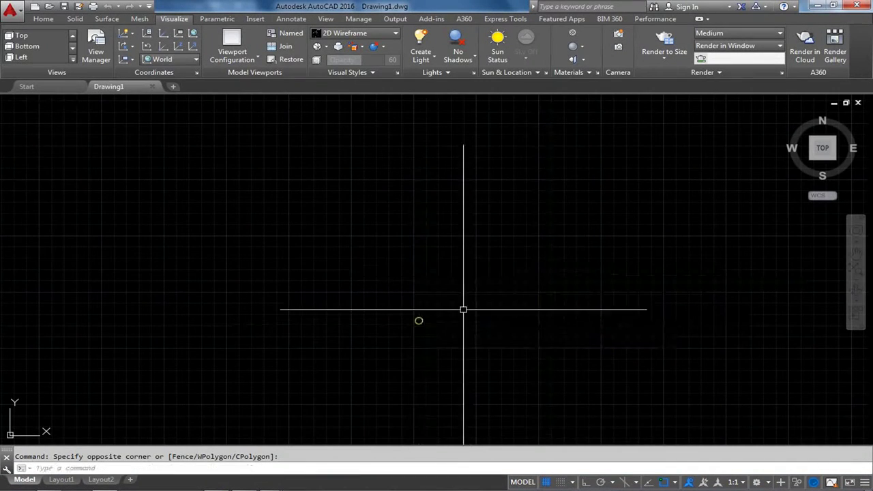
pyautogui.press('Escape')
pyautogui.write('un')
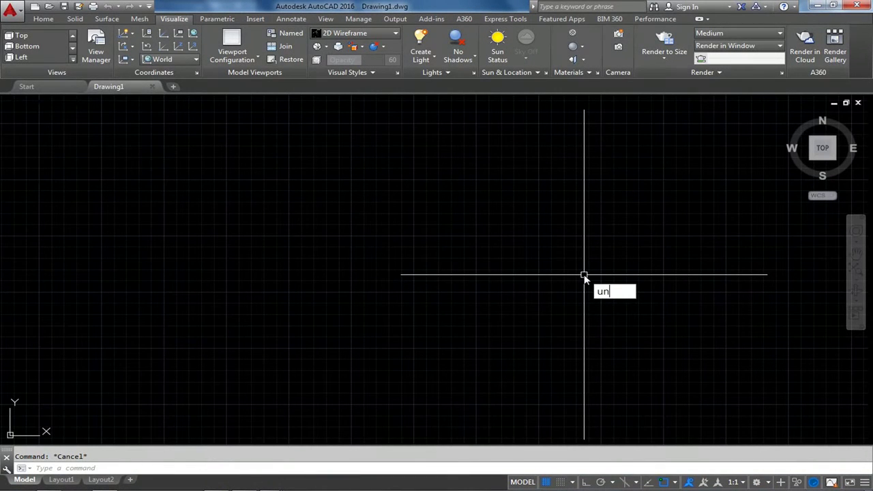
pyautogui.press('Return')
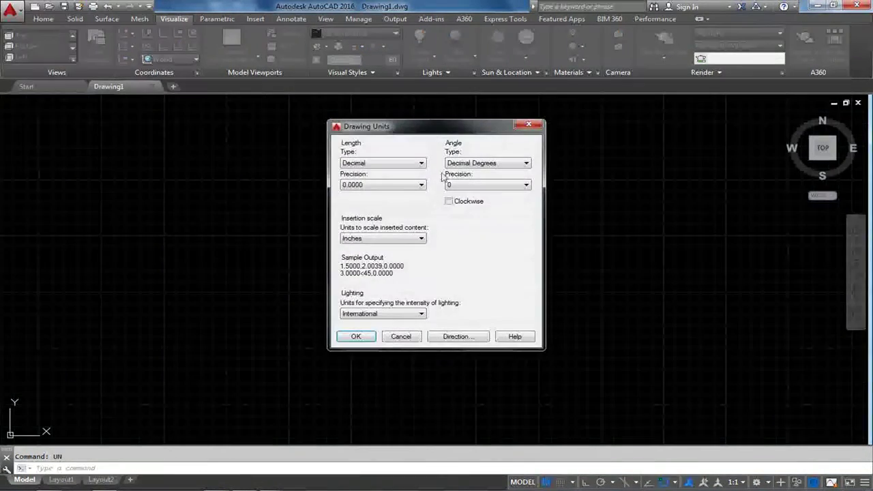
pyautogui.click(416, 164)
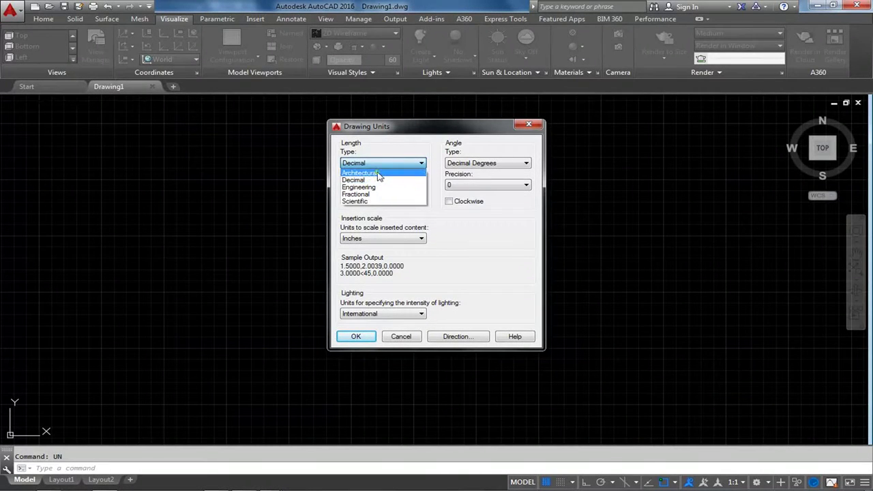
pyautogui.click(379, 174)
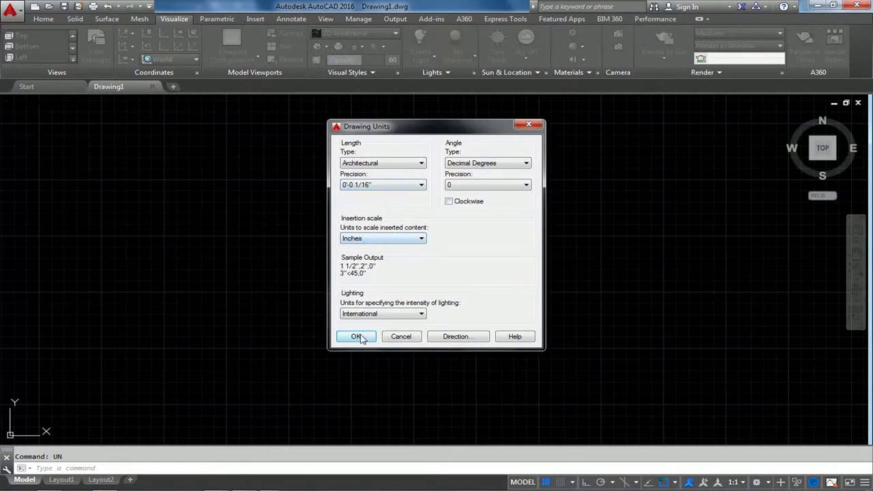
pyautogui.click(361, 339)
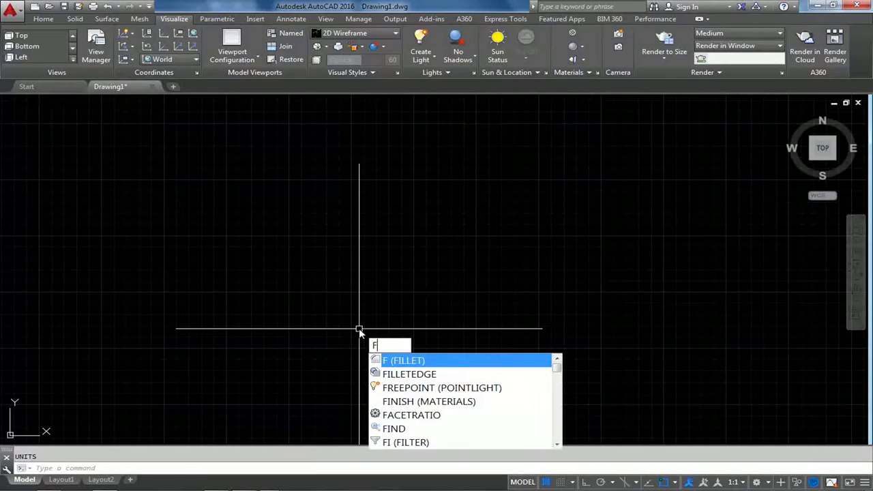
# Step: Change the Standard dimension style's unit format to Architectural at 0'-0 1/16" precision
pyautogui.press('BackSpace')
pyautogui.write('D')
pyautogui.press('Return')
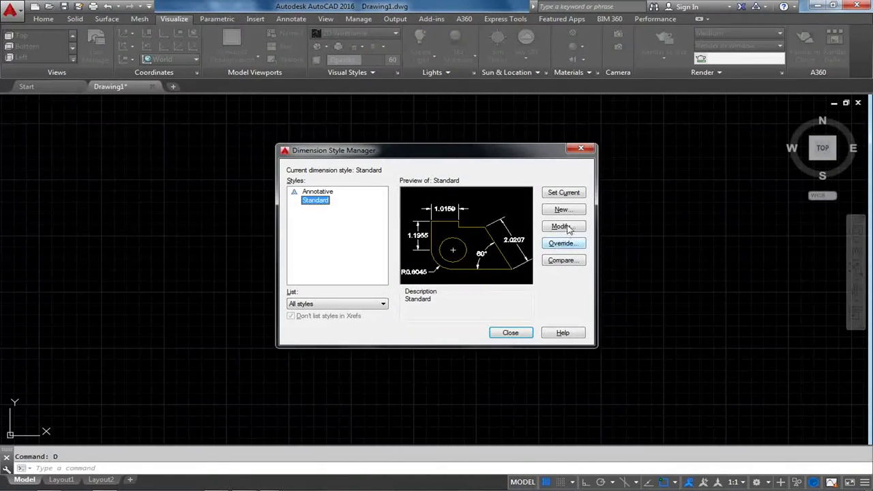
pyautogui.click(564, 227)
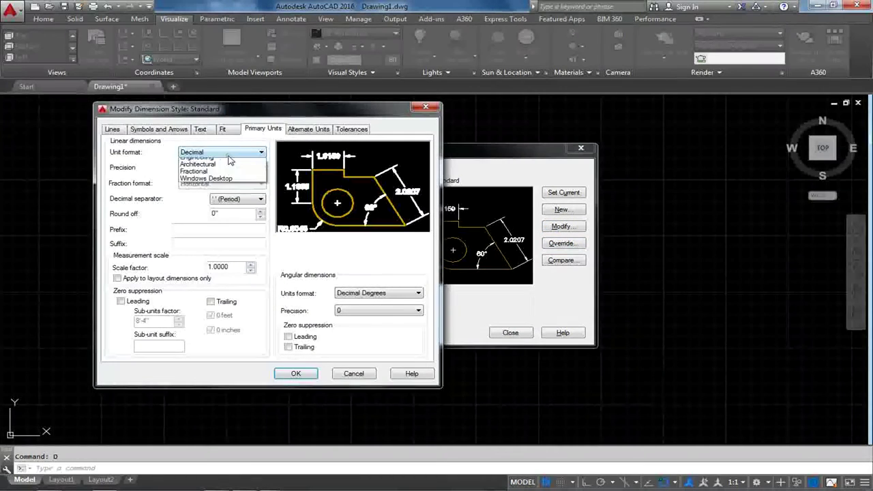
pyautogui.click(214, 185)
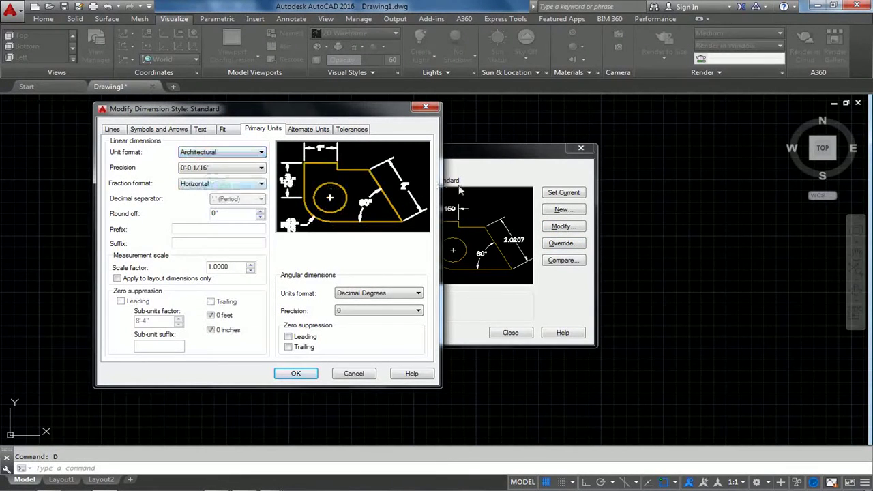
pyautogui.click(295, 373)
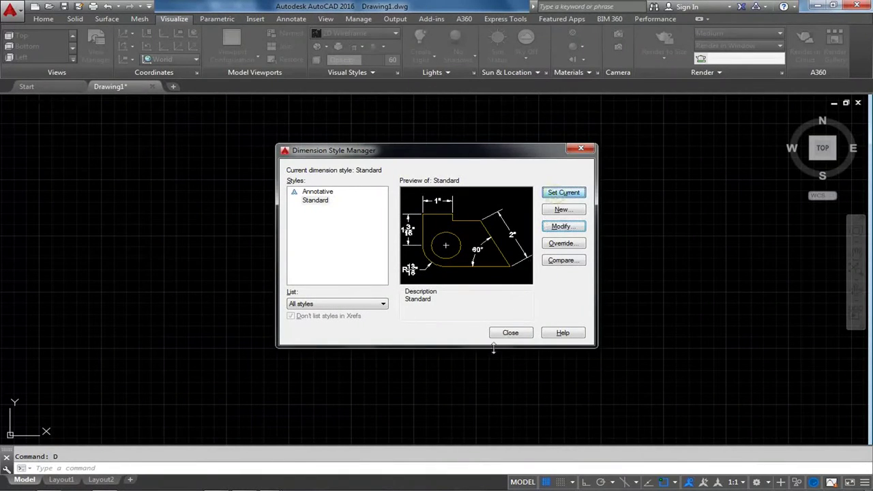
pyautogui.click(510, 333)
pyautogui.click(477, 181)
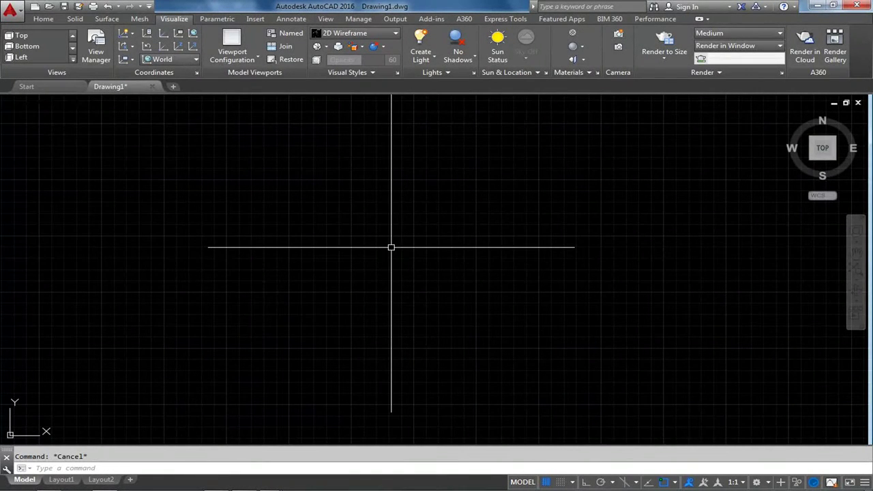
# Step: Draw an 8-inch horizontal top line with Ortho turned on
pyautogui.write('l')
pyautogui.press('Return')
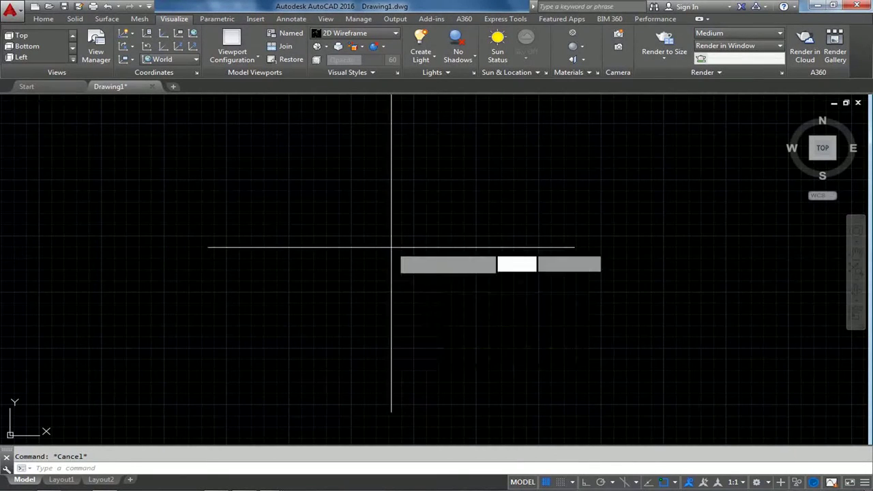
pyautogui.click(361, 174)
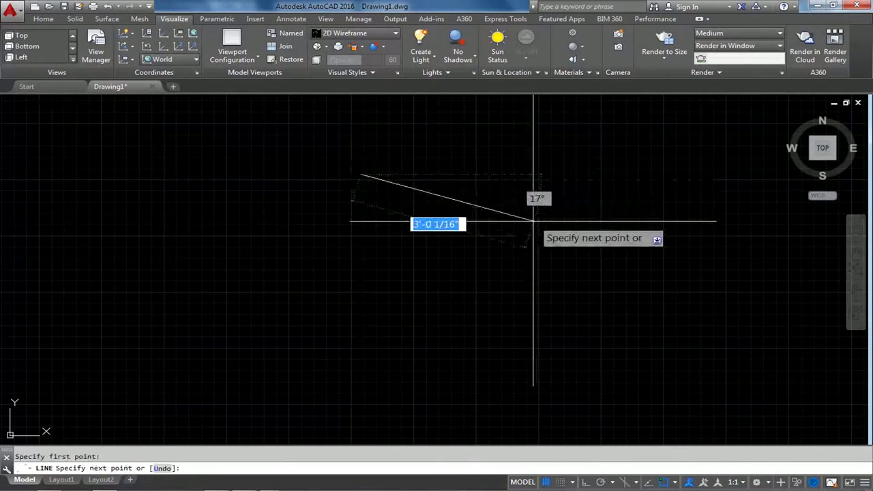
pyautogui.press('F8')
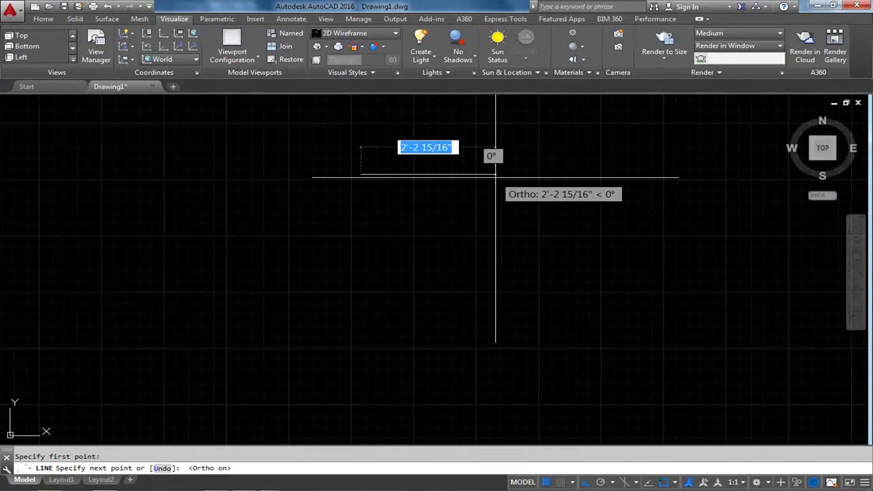
pyautogui.write('8')
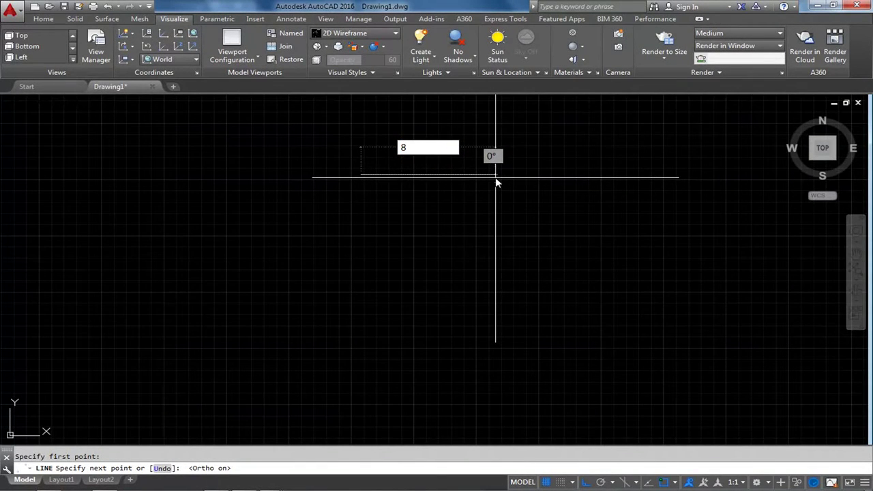
pyautogui.press('Return')
pyautogui.press('Escape')
pyautogui.scroll(4, 392, 181)
pyautogui.scroll(-2, 435, 170)
pyautogui.scroll(2, 415, 199)
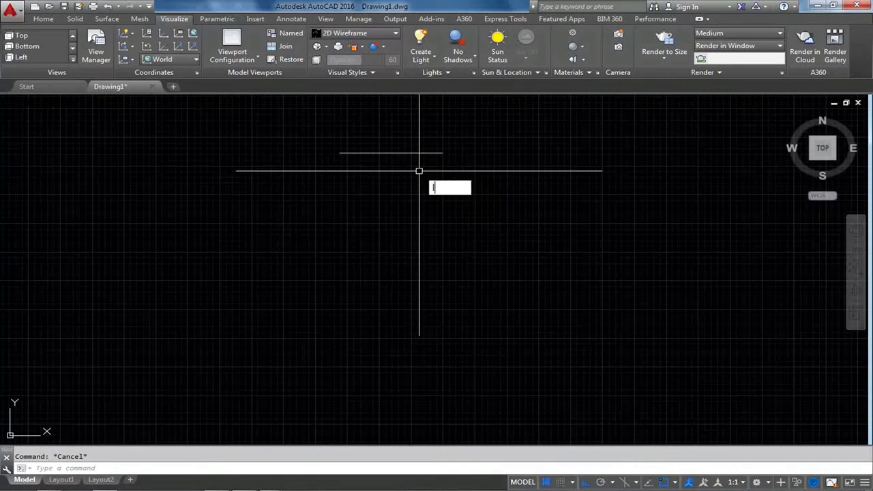
# Step: Draw a vertical stem down from the top line's midpoint, replacing a first attempt
pyautogui.press('Return')
pyautogui.click(391, 153)
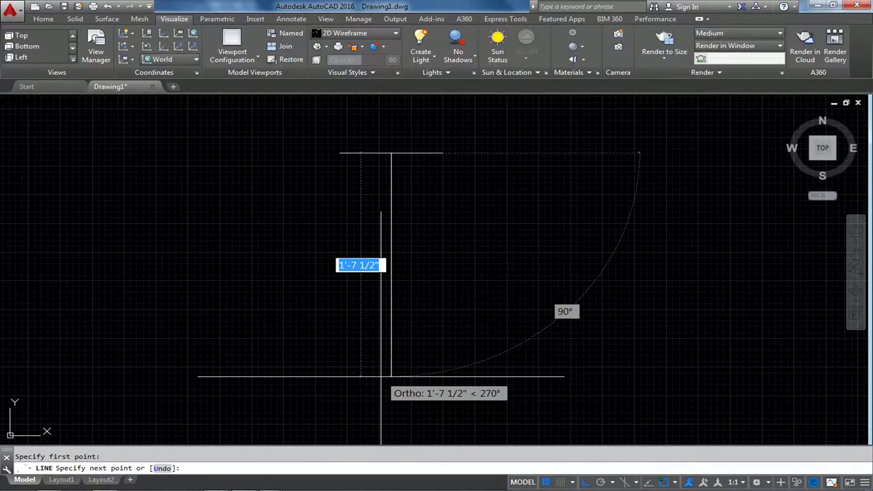
pyautogui.press('Return')
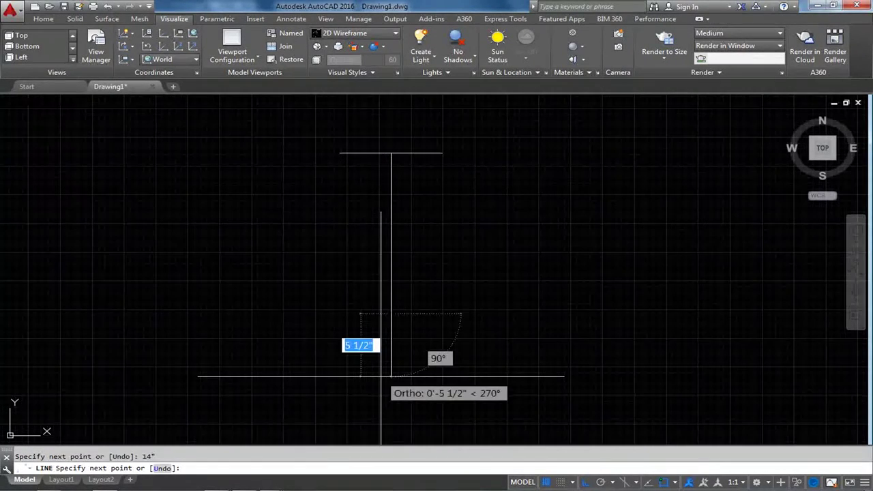
pyautogui.press('Escape')
pyautogui.scroll(-3, 450, 252)
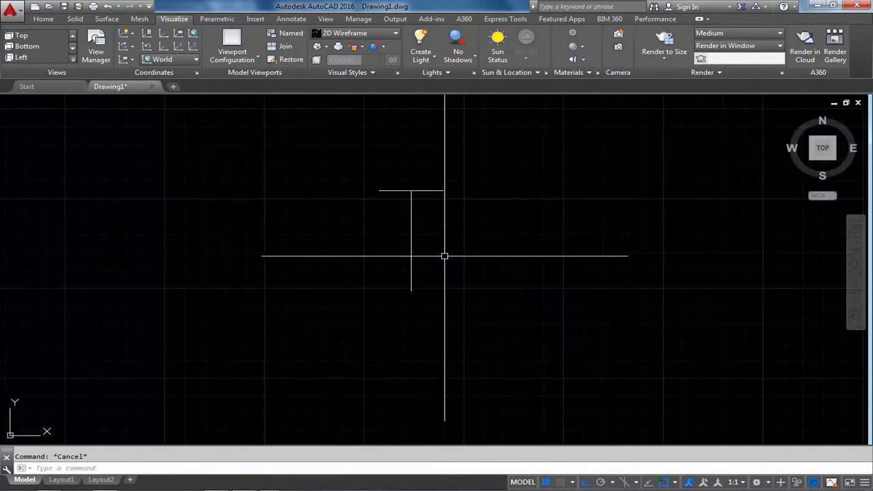
pyautogui.click(434, 229)
pyautogui.click(396, 254)
pyautogui.press('Delete')
pyautogui.press('Return')
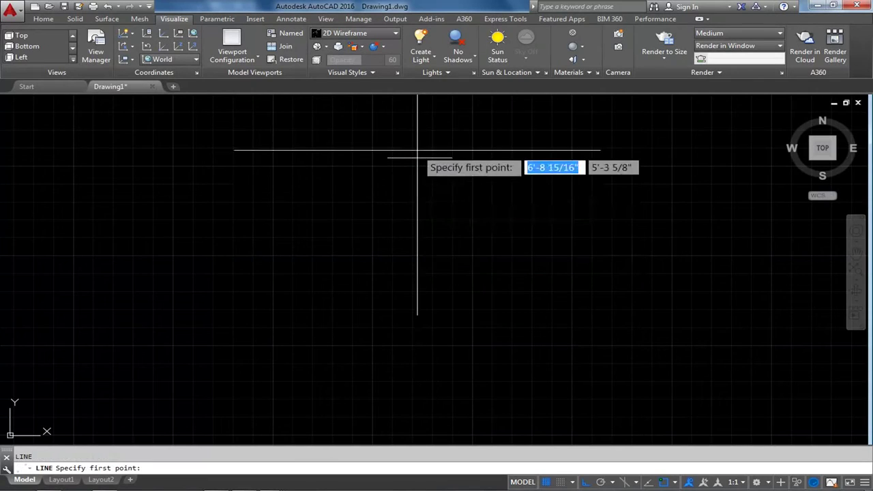
pyautogui.click(419, 158)
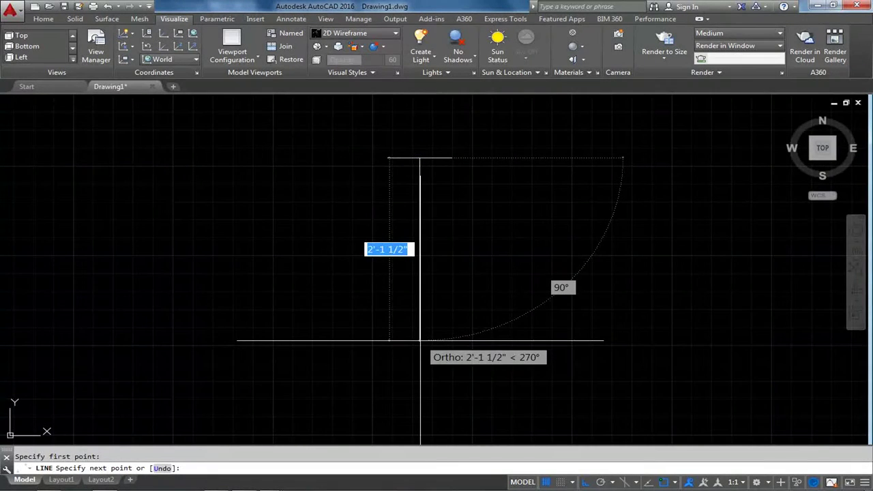
pyautogui.write('1')
pyautogui.press('Escape')
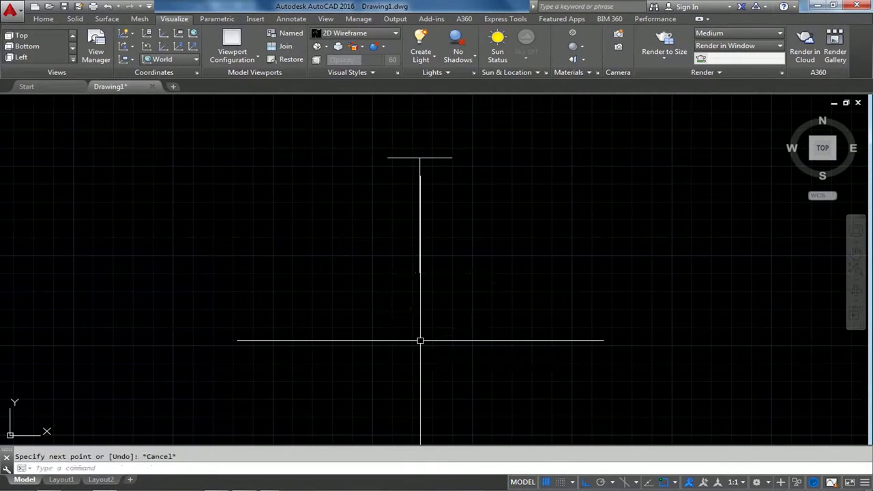
pyautogui.scroll(4, 409, 243)
pyautogui.scroll(-1, 410, 244)
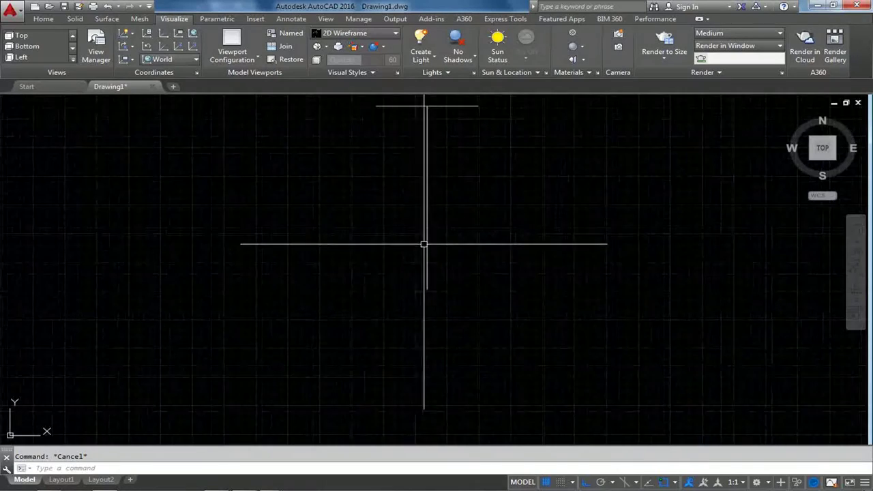
pyautogui.moveTo(511, 236); pyautogui.dragTo(495, 266, button='middle')
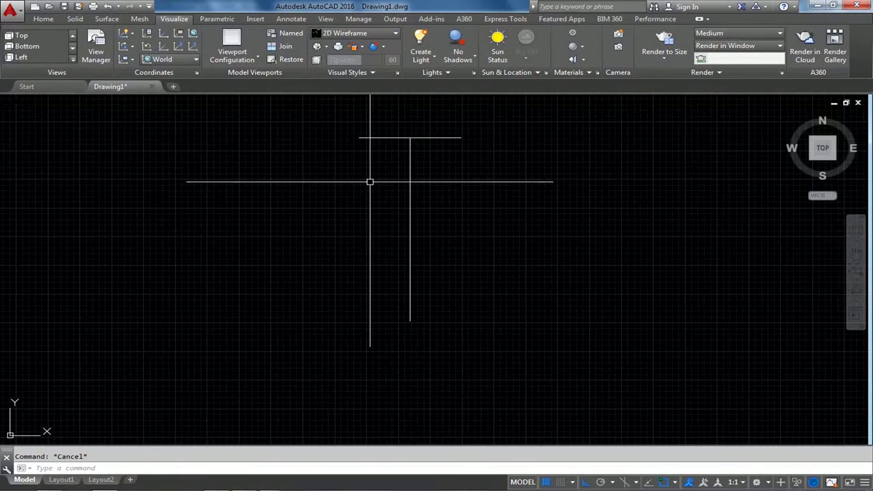
pyautogui.write('l')
# Step: Draw a 3-inch line branching left from the vertical stem
pyautogui.press('Return')
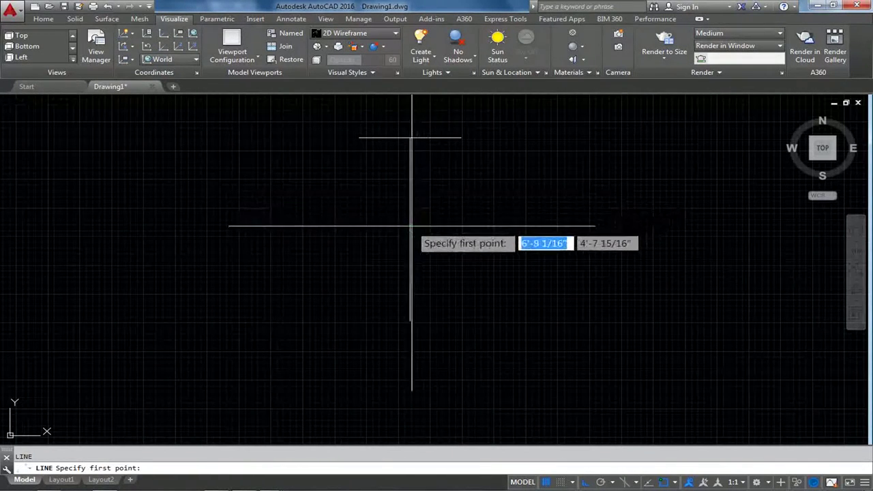
pyautogui.click(409, 229)
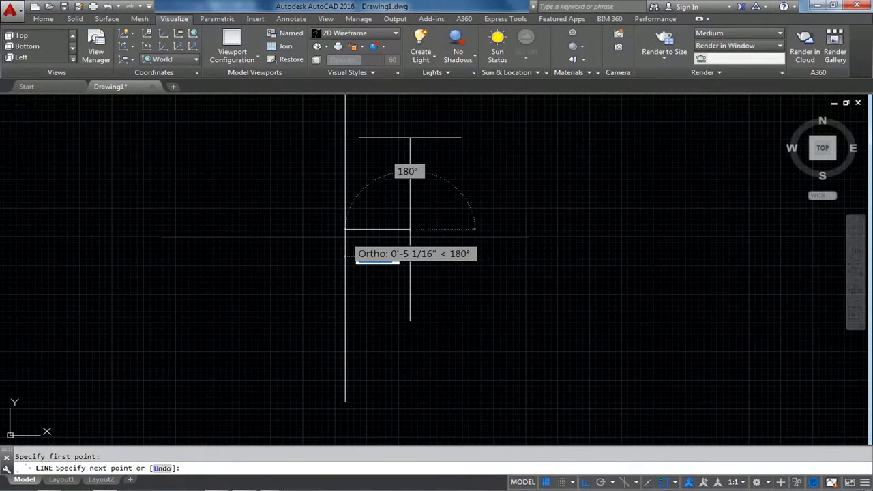
pyautogui.write('3"')
pyautogui.press('Return')
pyautogui.press('Escape')
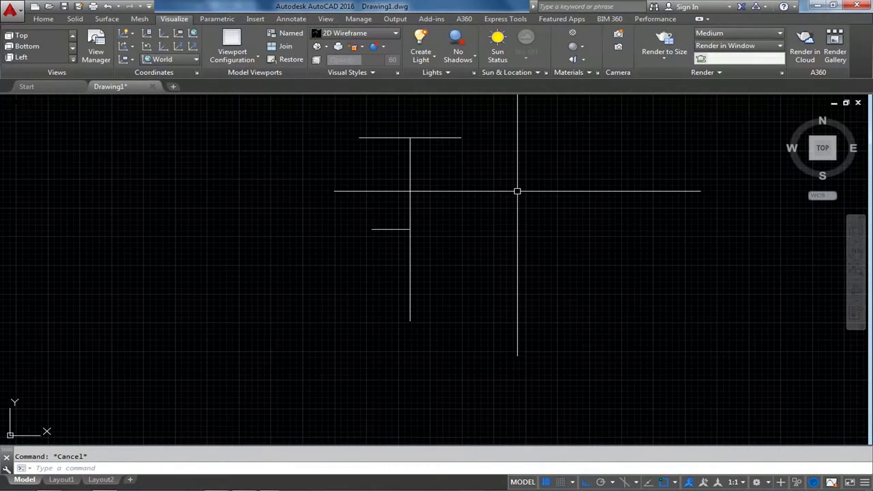
pyautogui.write('a')
# Step: Draw the concave neck arc from the top line's left end, with Ortho off
pyautogui.press('Return')
pyautogui.click(359, 138)
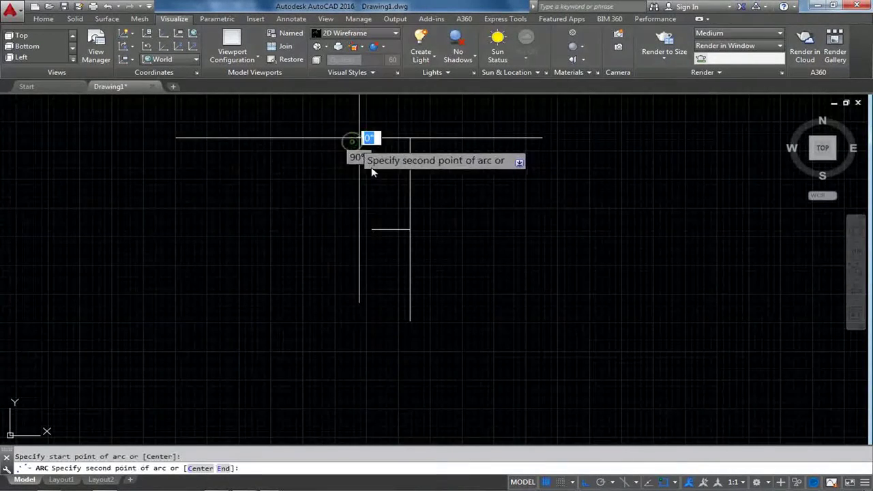
pyautogui.press('F8')
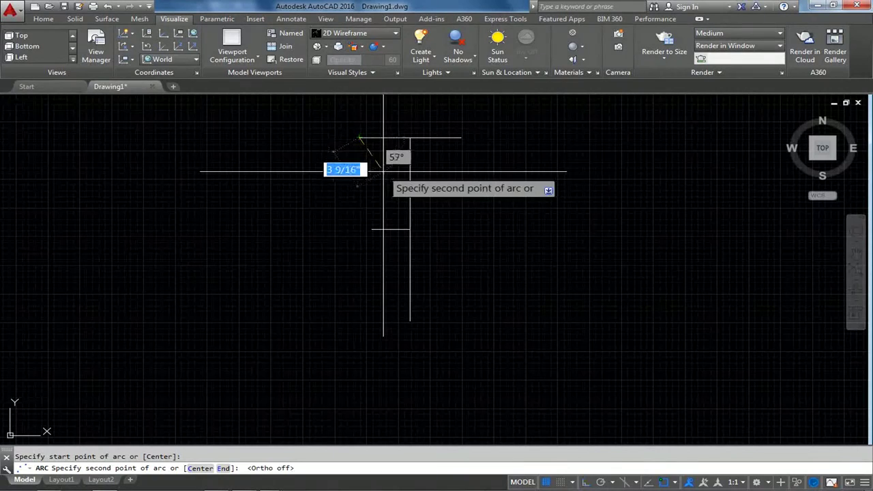
pyautogui.click(386, 179)
pyautogui.click(372, 229)
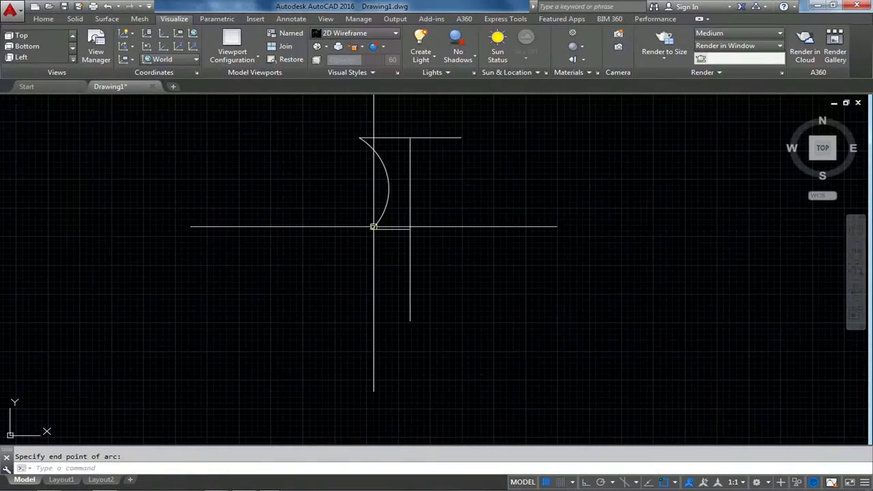
pyautogui.press('Escape')
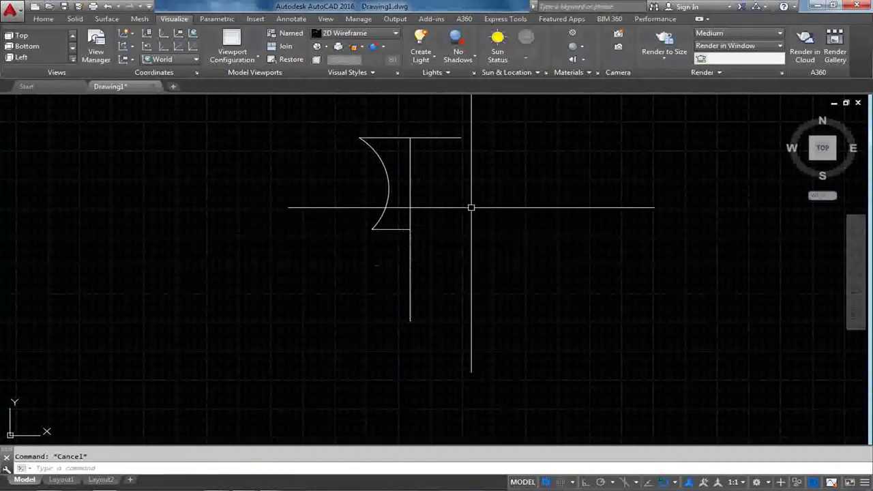
pyautogui.write('a')
# Step: Draw the rounded belly arc from the neck arc's lower end to near the baseline
pyautogui.press('Return')
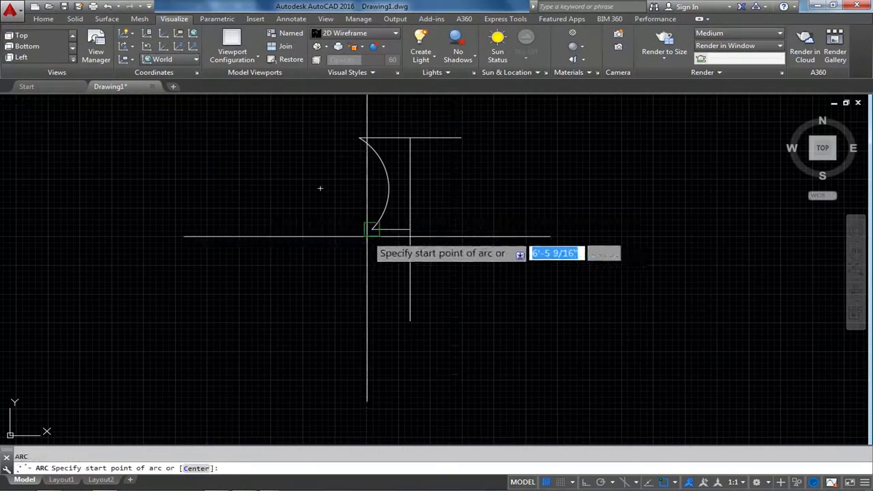
pyautogui.click(372, 229)
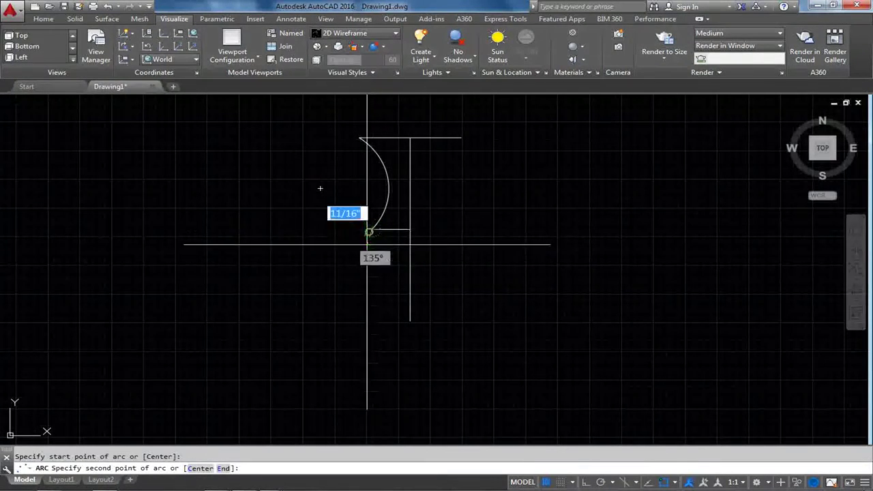
pyautogui.click(391, 319)
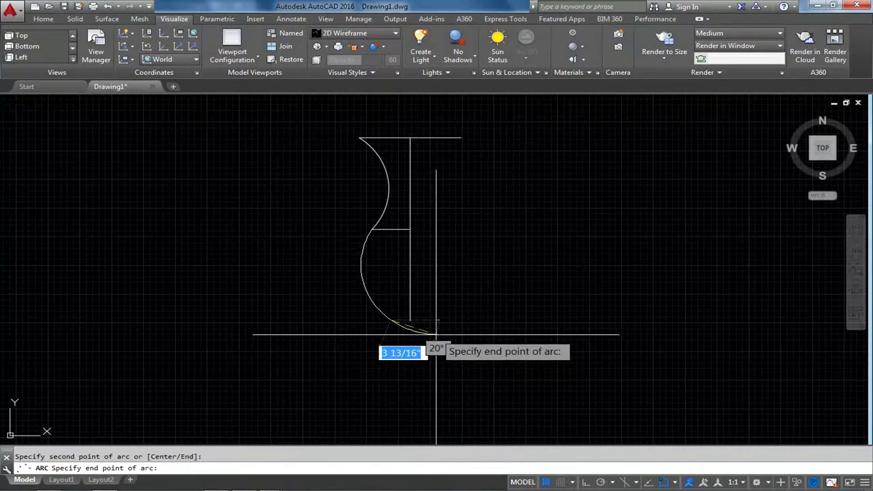
pyautogui.click(434, 334)
pyautogui.press('Escape')
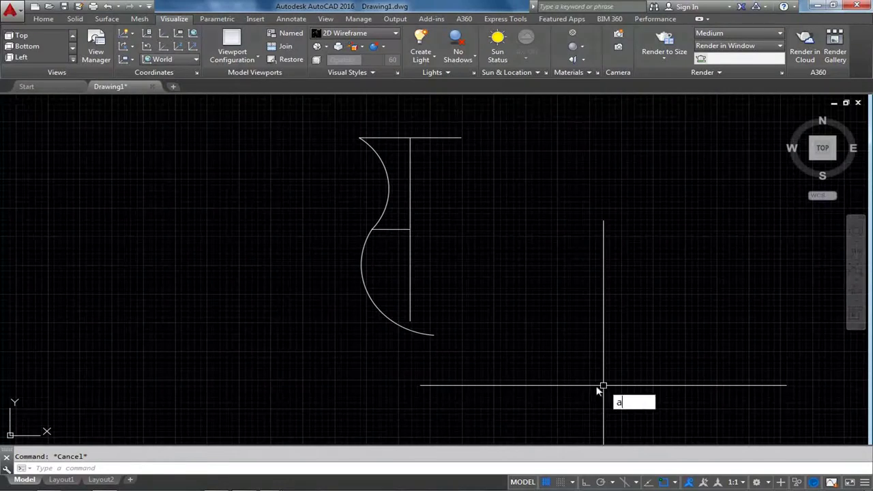
# Step: Add a small curl arc at the foot of the vase
pyautogui.press('Return')
pyautogui.click(383, 318)
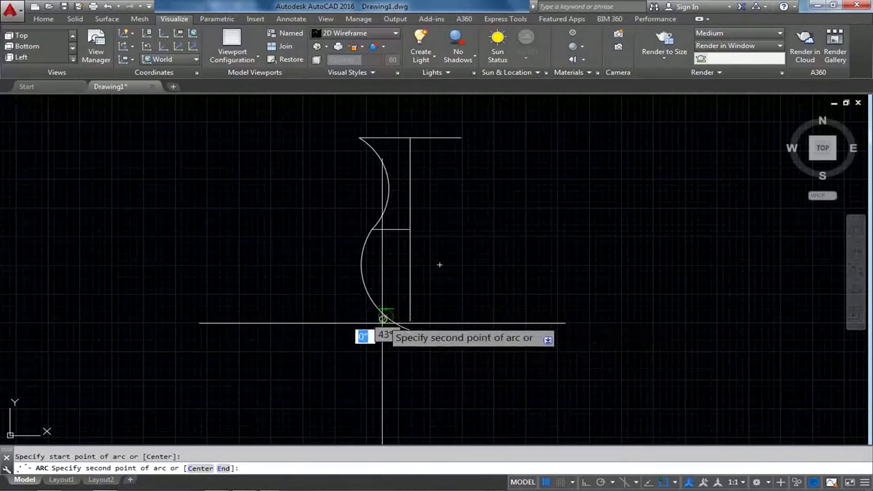
pyautogui.click(371, 334)
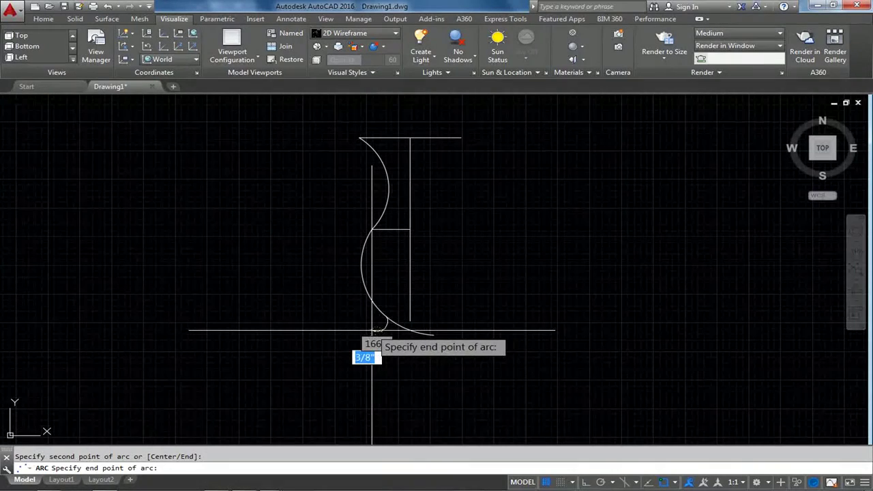
pyautogui.click(412, 334)
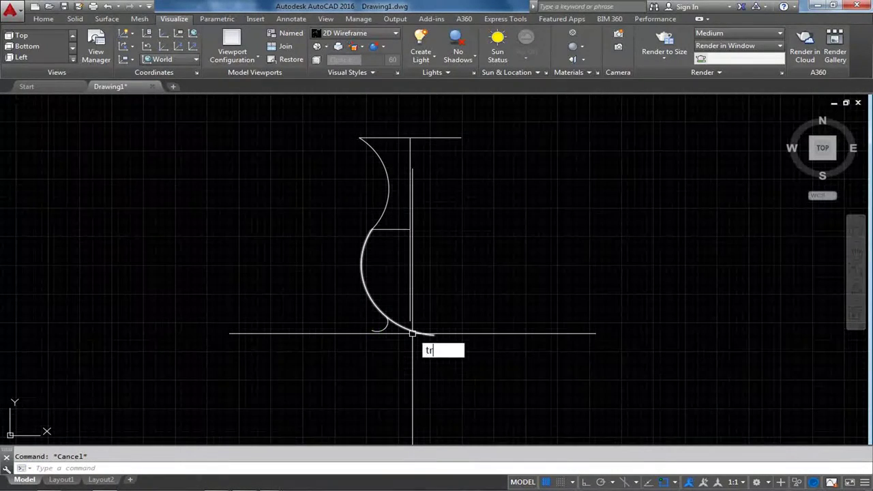
pyautogui.press('Return')
pyautogui.scroll(3, 391, 320)
pyautogui.click(350, 303)
pyautogui.scroll(-3, 382, 295)
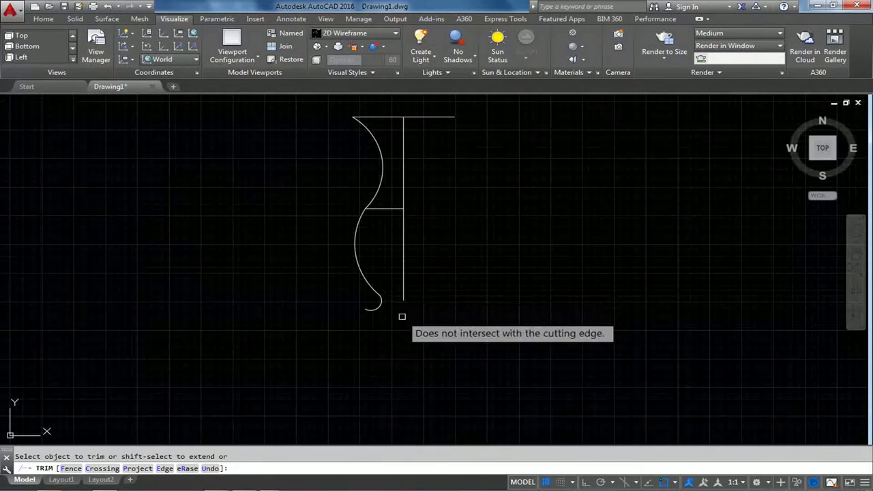
pyautogui.press('Escape')
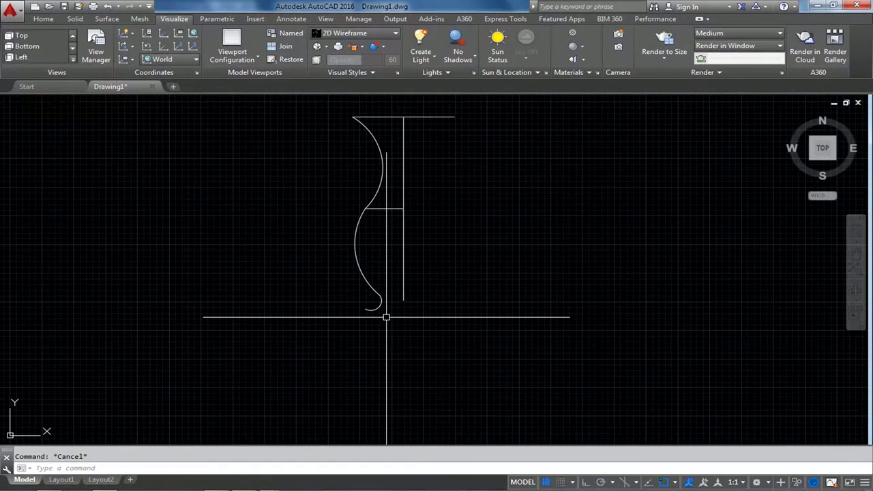
pyautogui.write('l')
pyautogui.press('Return')
pyautogui.scroll(2, 372, 318)
pyautogui.scroll(1, 357, 287)
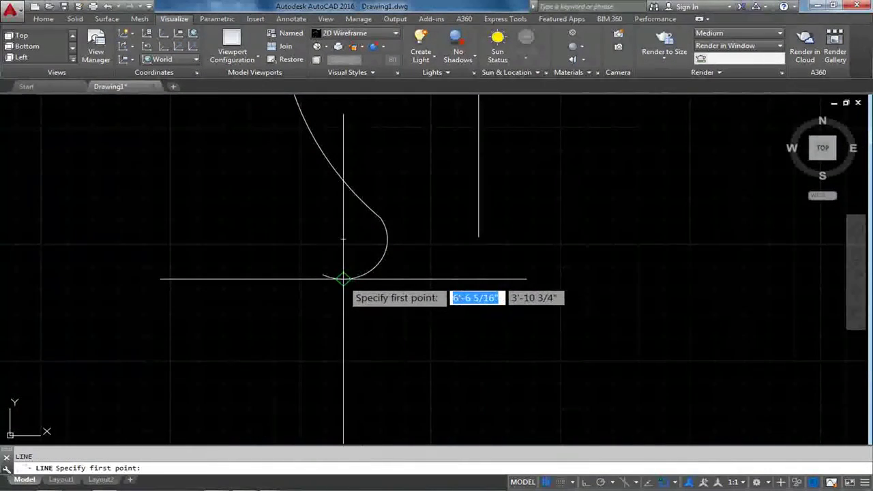
# Step: Draw a 1/4-inch vertical line down from the foot curl's end, replacing a 0.5-inch first try
pyautogui.click(343, 278)
pyautogui.write('0.5"')
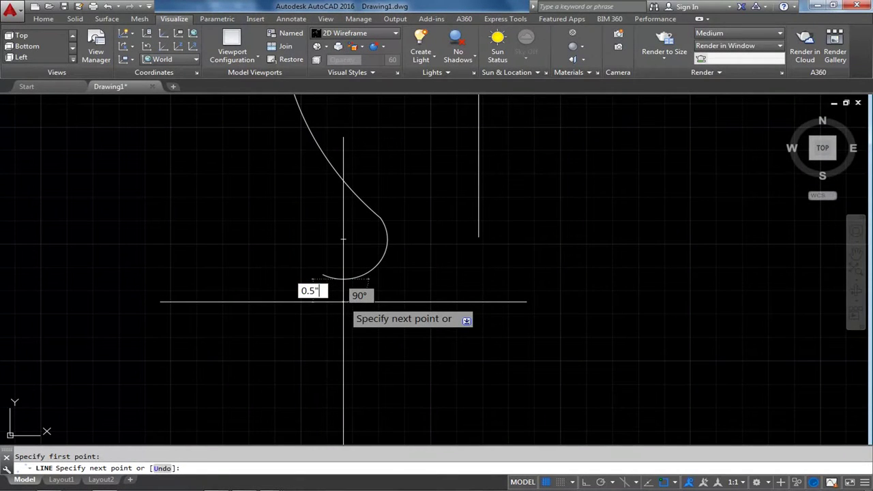
pyautogui.press('Return')
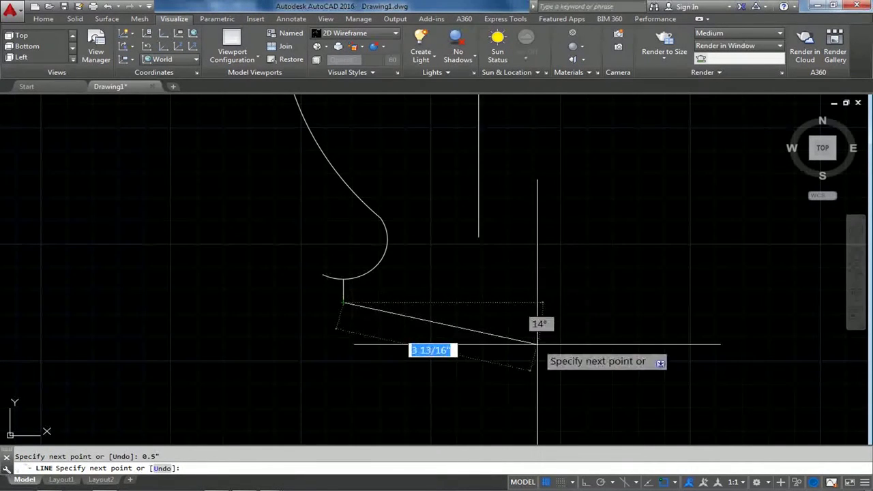
pyautogui.press('Escape')
pyautogui.click(343, 295)
pyautogui.press('Delete')
pyautogui.press('Escape')
pyautogui.press('Return')
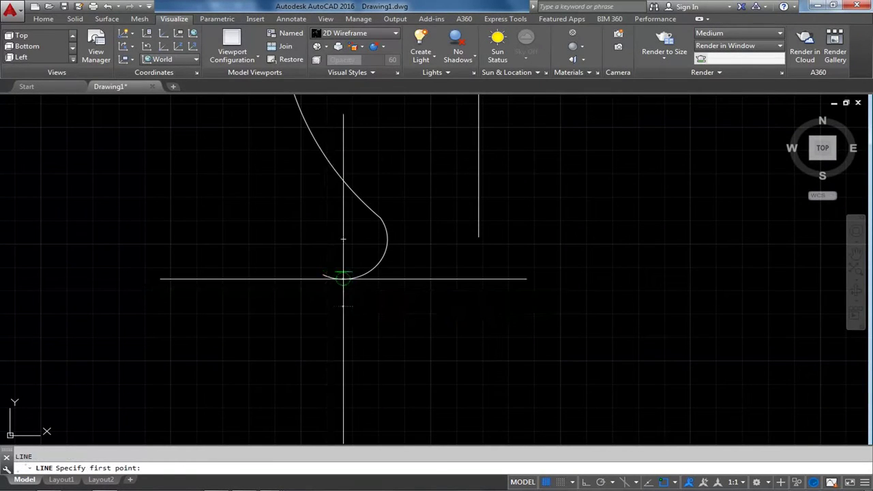
pyautogui.click(343, 278)
pyautogui.scroll(5, 345, 297)
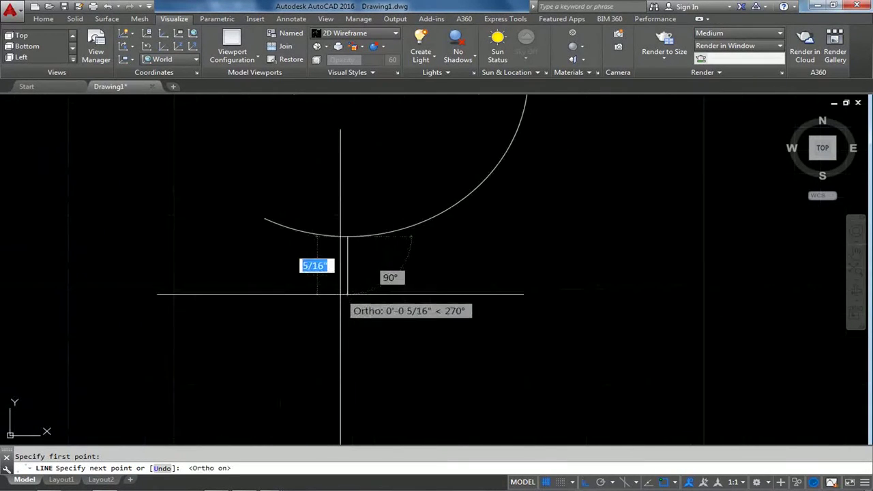
pyautogui.write('1/4')
pyautogui.press('Return')
pyautogui.press('Escape')
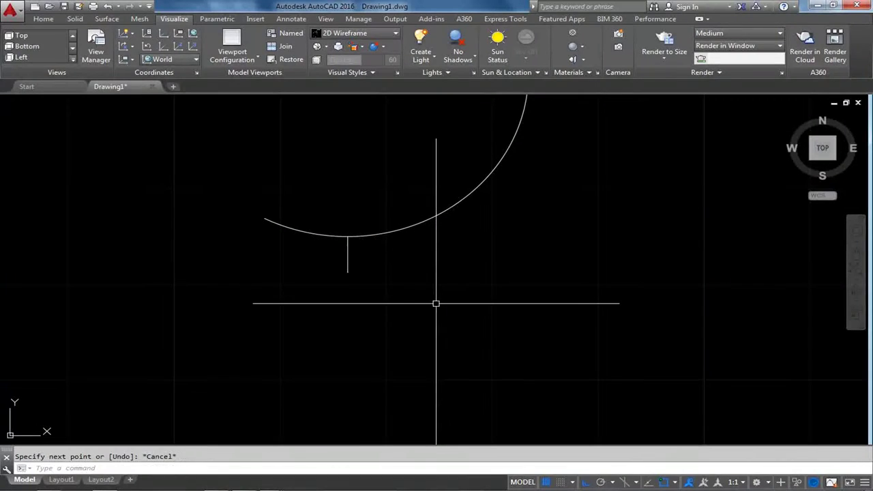
pyautogui.write('tr')
# Step: Try trimming part of the profile, then cancel and zoom out
pyautogui.press('Return')
pyautogui.click(264, 266)
pyautogui.scroll(-3, 264, 266)
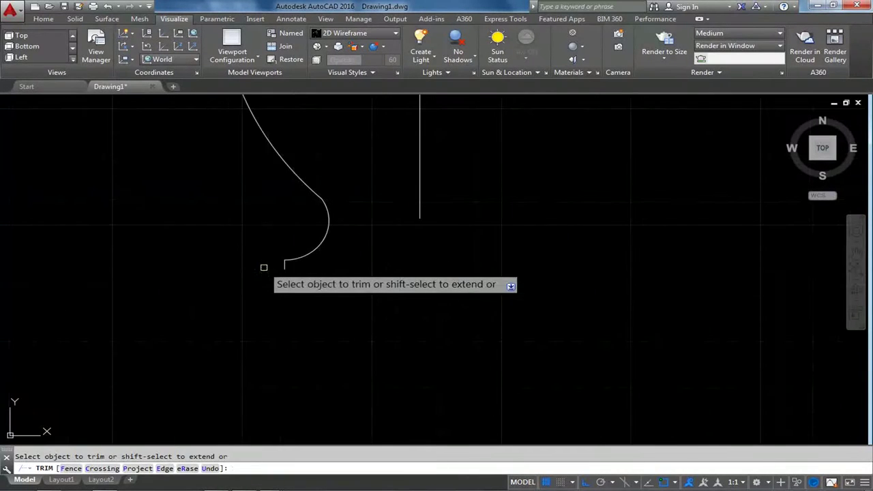
pyautogui.scroll(-2, 277, 268)
pyautogui.press('Escape')
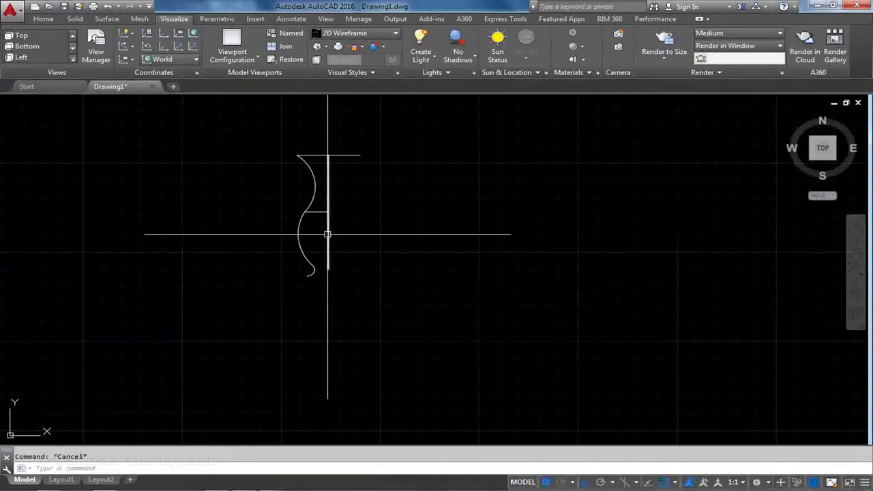
pyautogui.scroll(2, 331, 266)
pyautogui.scroll(1, 323, 266)
pyautogui.scroll(1, 323, 267)
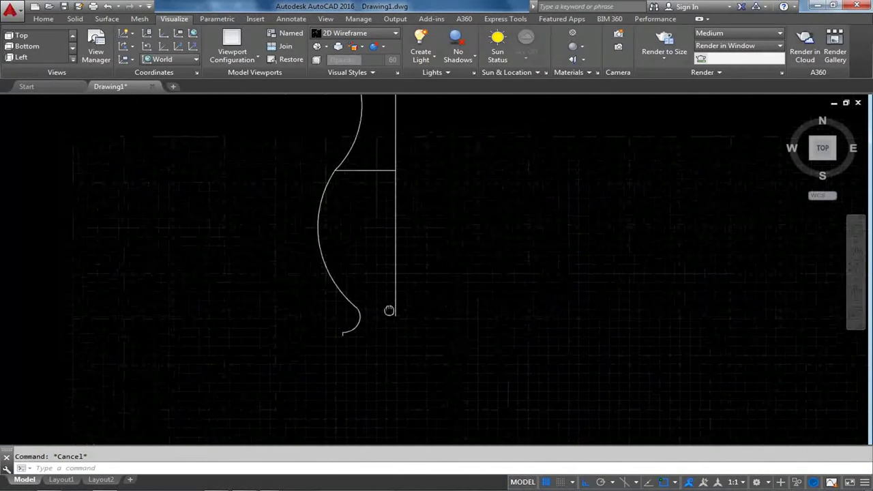
# Step: Delete the short horizontal line from the profile
pyautogui.click(423, 148)
pyautogui.click(374, 198)
pyautogui.press('Escape')
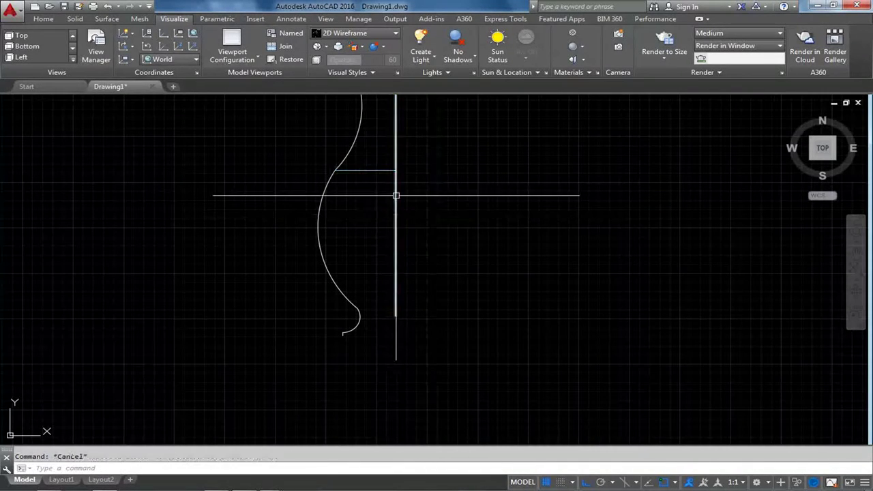
pyautogui.click(369, 171)
pyautogui.click(367, 187)
pyautogui.press('Delete')
# Step: Select the profile arcs and join them into one polyline
pyautogui.click(371, 253)
pyautogui.click(294, 334)
pyautogui.scroll(-4, 340, 202)
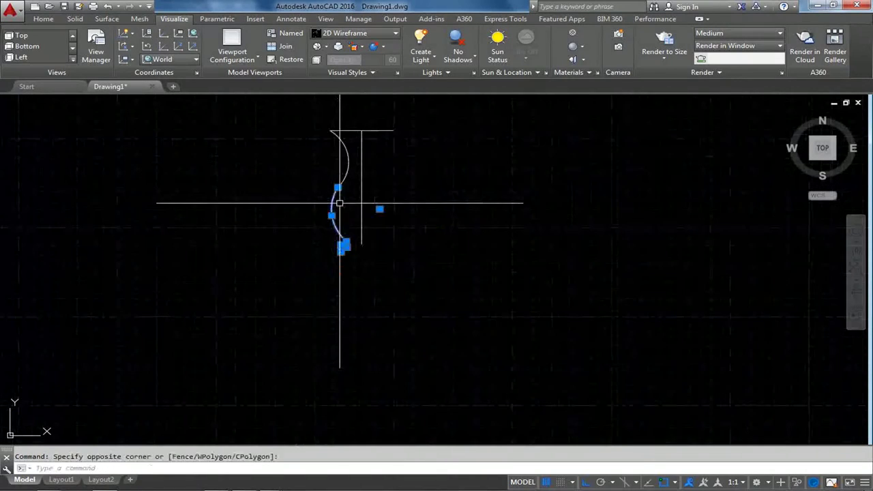
pyautogui.click(348, 141)
pyautogui.click(332, 215)
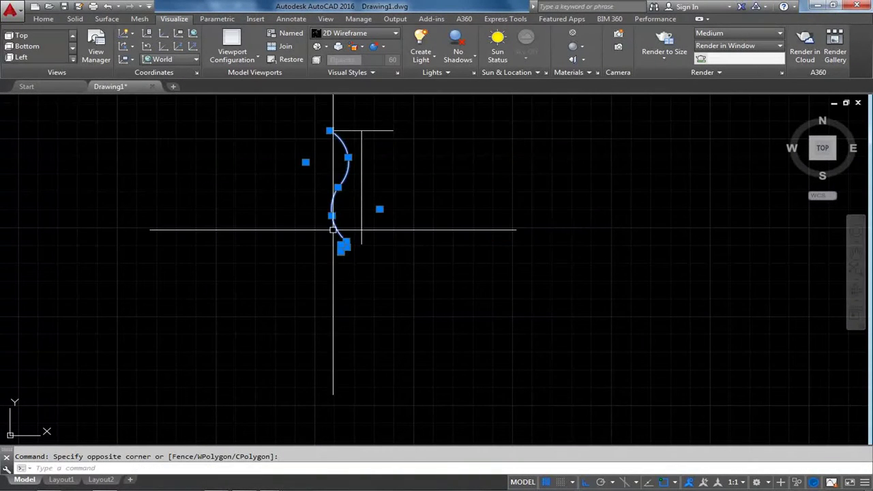
pyautogui.write('j')
pyautogui.press('Return')
pyautogui.click(343, 185)
pyautogui.scroll(2, 334, 185)
pyautogui.scroll(-3, 363, 202)
pyautogui.moveTo(370, 208); pyautogui.dragTo(396, 207, button='middle')
pyautogui.scroll(2, 382, 197)
pyautogui.press('Escape')
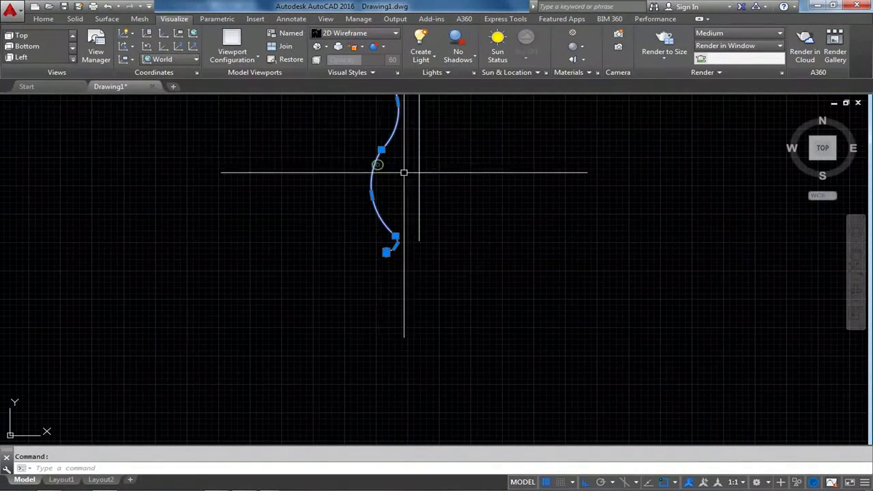
pyautogui.write('x')
# Step: Reselect the curve pieces and join them, converting 2 objects into 1 polyline
pyautogui.press('Return')
pyautogui.click(412, 175)
pyautogui.click(379, 229)
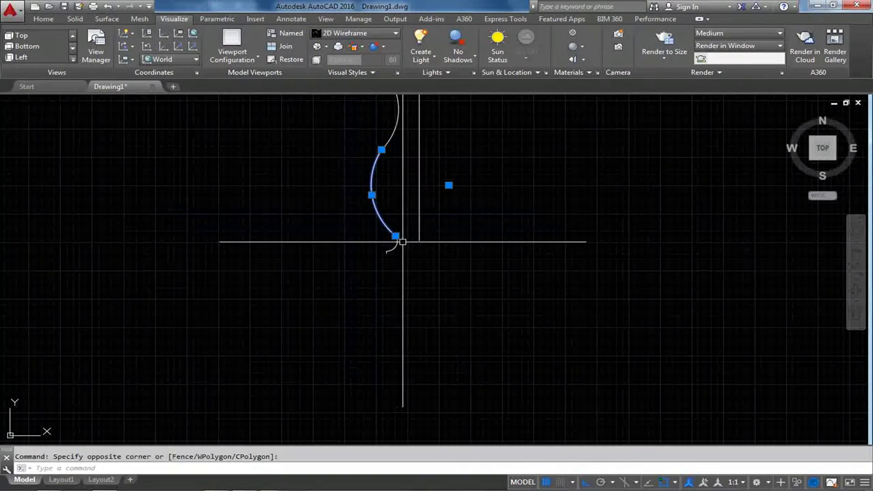
pyautogui.moveTo(390, 177); pyautogui.dragTo(401, 192, button='middle')
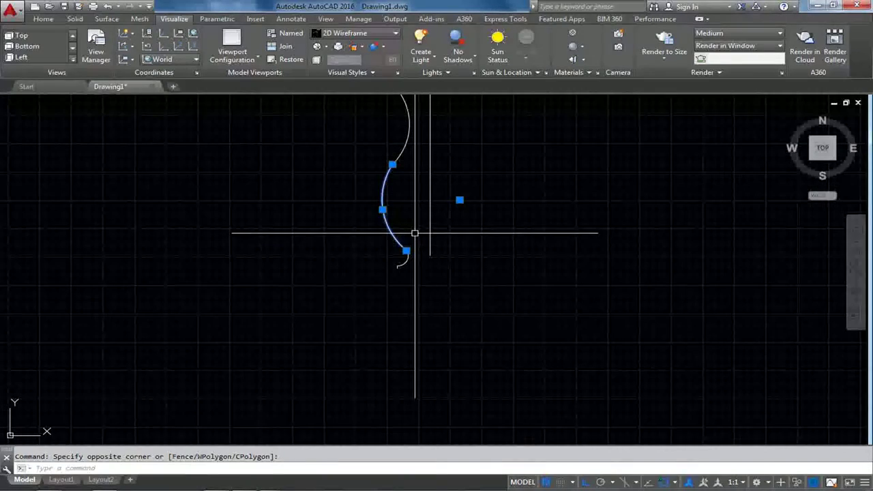
pyautogui.moveTo(413, 231); pyautogui.dragTo(421, 262, button='middle')
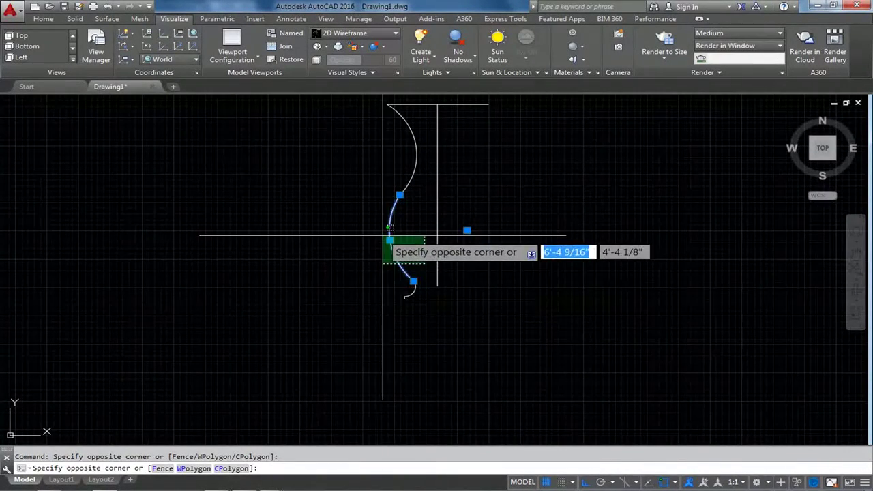
pyautogui.click(402, 237)
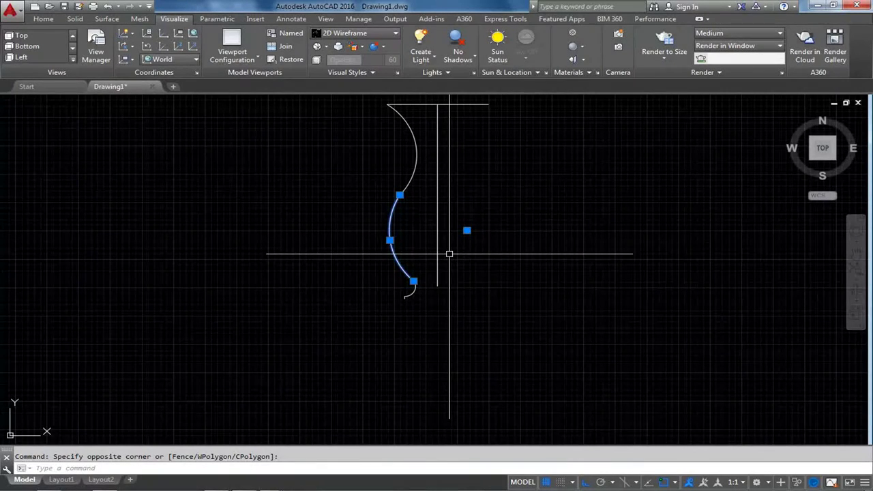
pyautogui.press('Escape')
pyautogui.click(427, 294)
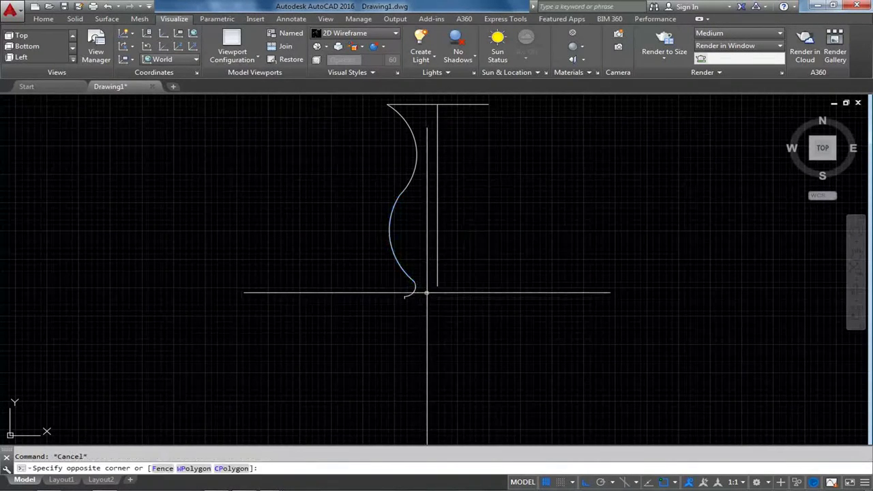
pyautogui.click(376, 314)
pyautogui.press('Return')
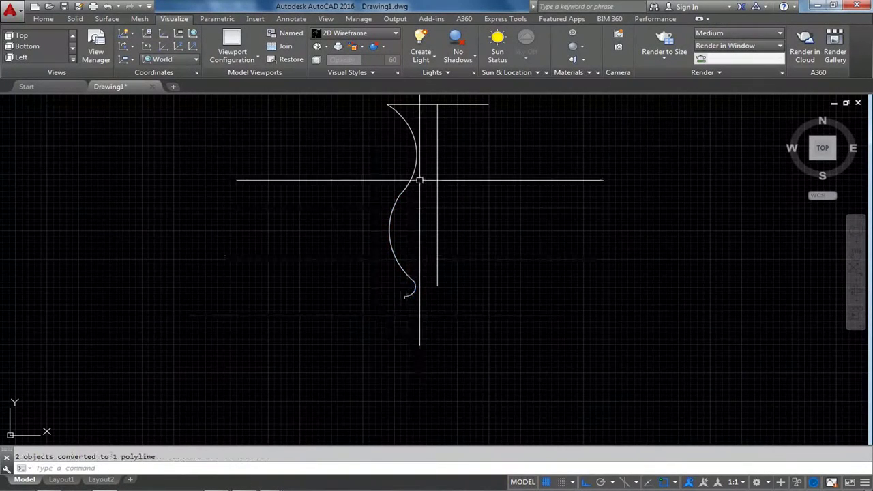
pyautogui.press('Escape')
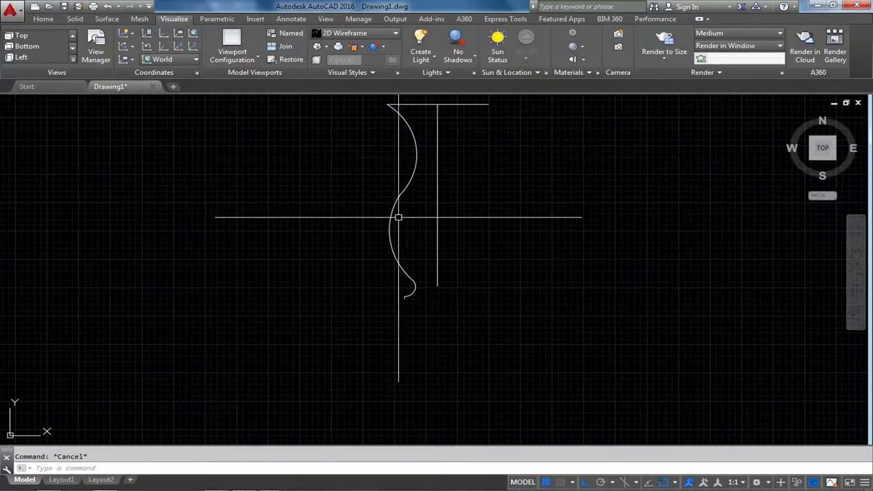
pyautogui.click(390, 218)
pyautogui.press('Escape')
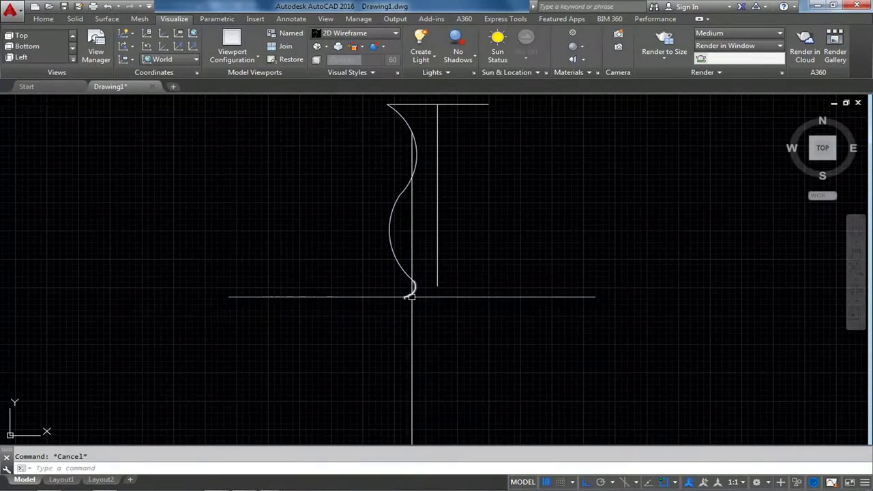
# Step: Draw a horizontal base line to the right from the arc's lower end
pyautogui.scroll(3, 418, 298)
pyautogui.scroll(-5, 423, 298)
pyautogui.scroll(3, 441, 287)
pyautogui.scroll(2, 441, 286)
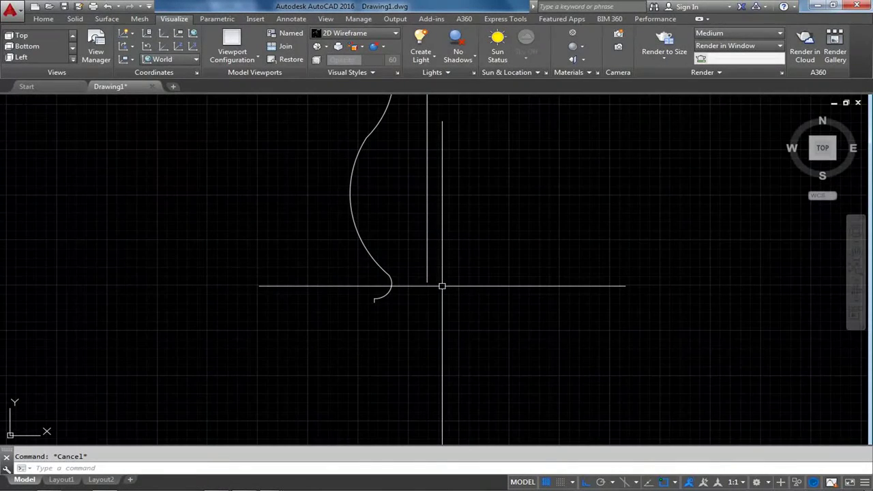
pyautogui.write('l')
pyautogui.press('Return')
pyautogui.click(373, 301)
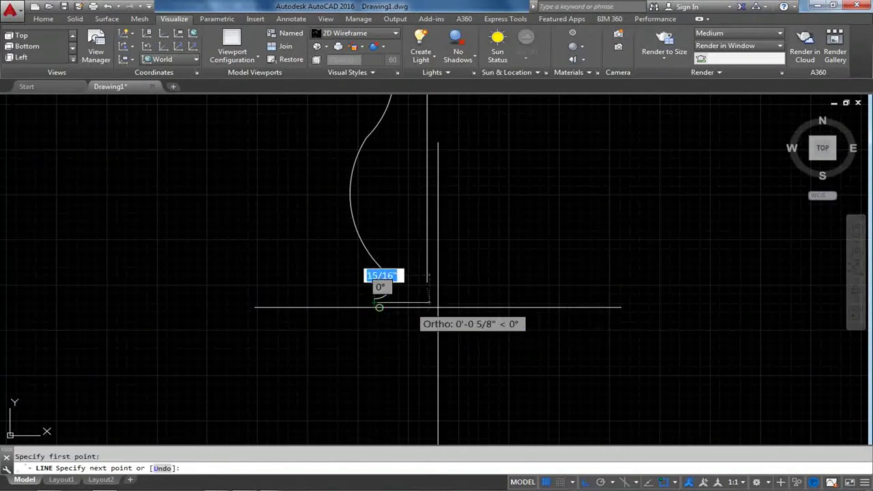
pyautogui.click(497, 308)
pyautogui.press('Escape')
# Step: Extend the vertical axis line down to the base and trim the base overhang beyond it
pyautogui.press('Return')
pyautogui.press('Return')
pyautogui.click(427, 265)
pyautogui.press('Escape')
pyautogui.write('tr')
pyautogui.press('Return')
pyautogui.press('Return')
pyautogui.moveTo(502, 278); pyautogui.dragTo(475, 330)
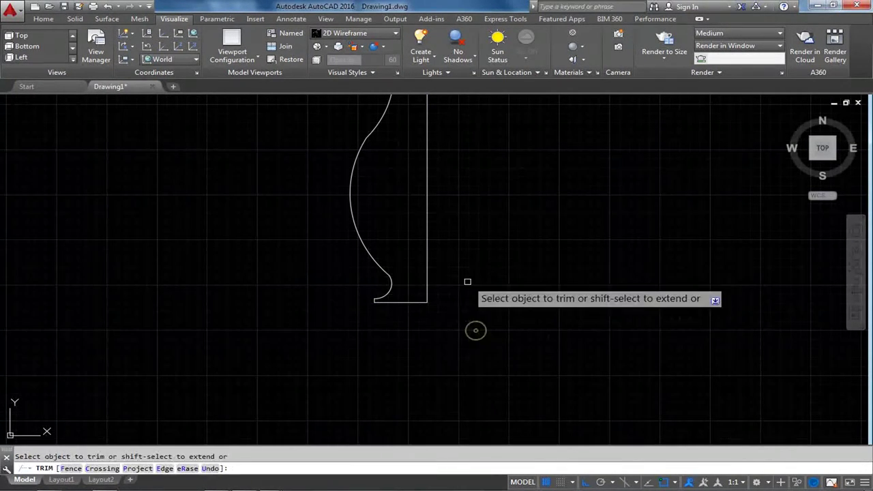
pyautogui.press('Escape')
# Step: Join the bottom base line and arc into one polyline
pyautogui.click(425, 265)
pyautogui.scroll(-3, 483, 279)
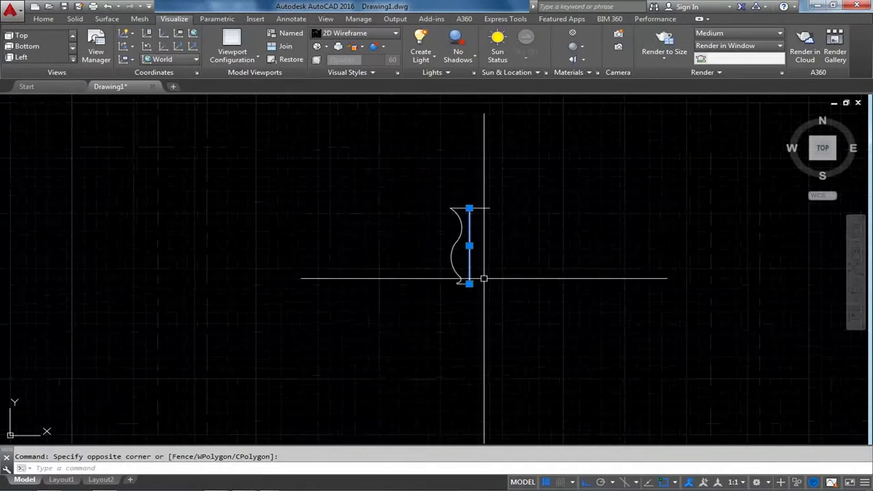
pyautogui.scroll(4, 484, 279)
pyautogui.press('Escape')
pyautogui.click(459, 269)
pyautogui.click(402, 310)
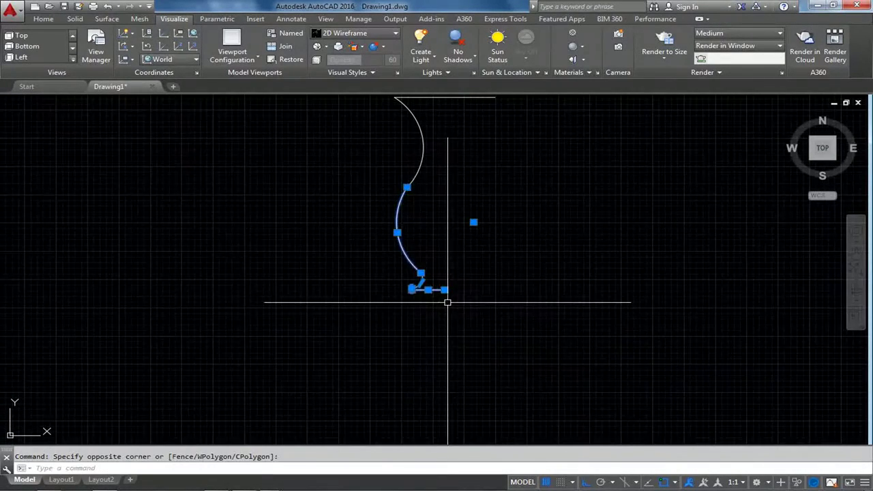
pyautogui.press('Escape')
pyautogui.click(439, 292)
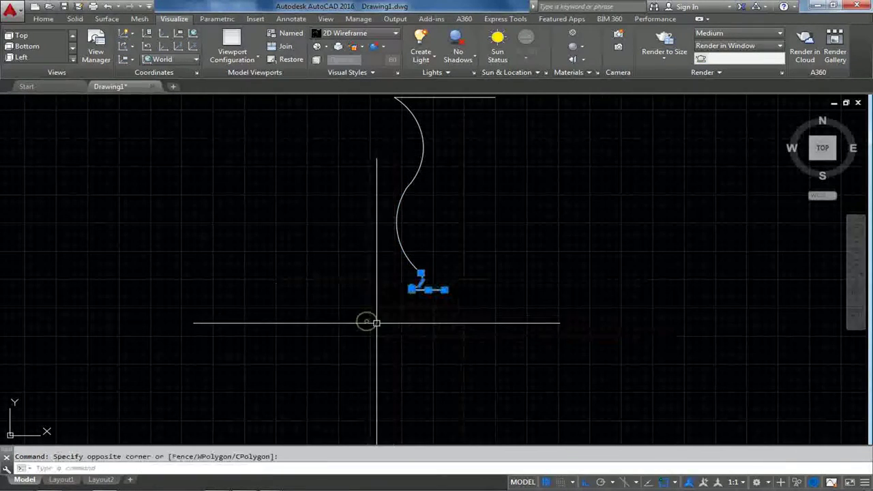
pyautogui.write('j')
pyautogui.press('Return')
# Step: Join the lower profile curve into the base polyline
pyautogui.click(416, 287)
pyautogui.press('Escape')
pyautogui.press('Escape')
pyautogui.click(536, 232)
pyautogui.click(344, 316)
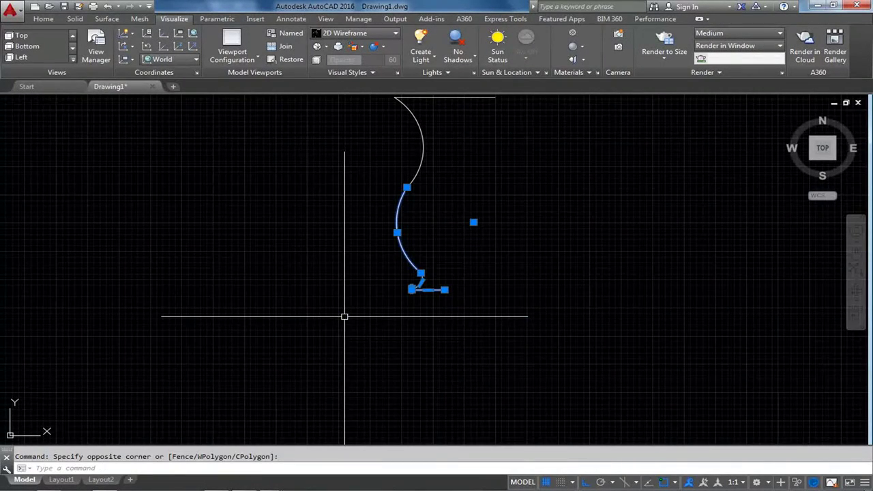
pyautogui.press('Return')
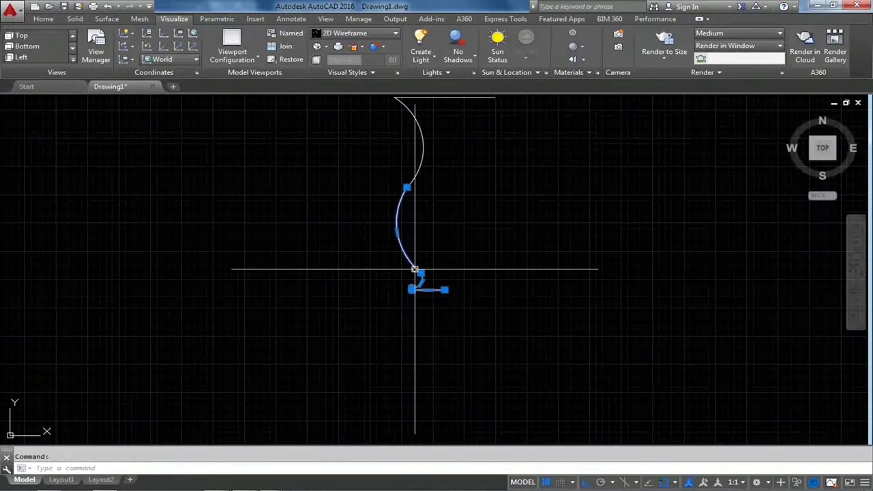
# Step: Select the upper arc of the vase profile
pyautogui.click(424, 139)
pyautogui.press('Escape')
pyautogui.click(470, 151)
pyautogui.click(384, 171)
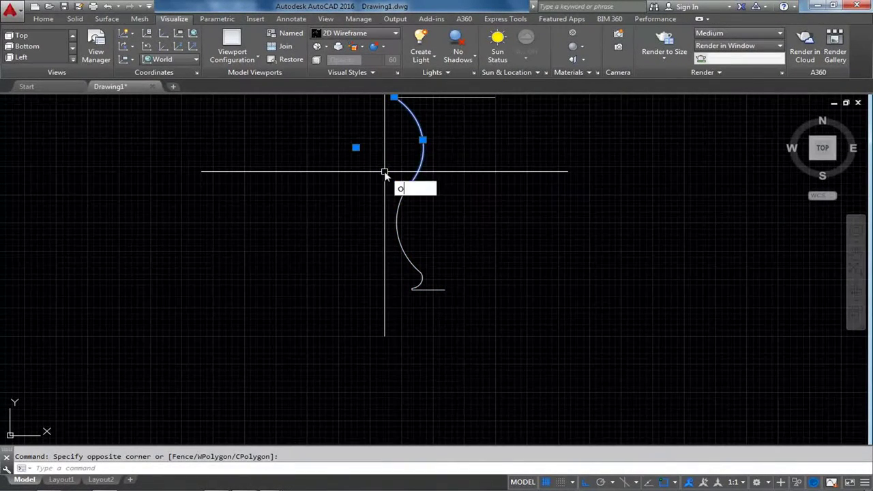
# Step: Offset the vase profile curve by 0.025 to one side for the wall thickness
pyautogui.press('Return')
pyautogui.write('0.025')
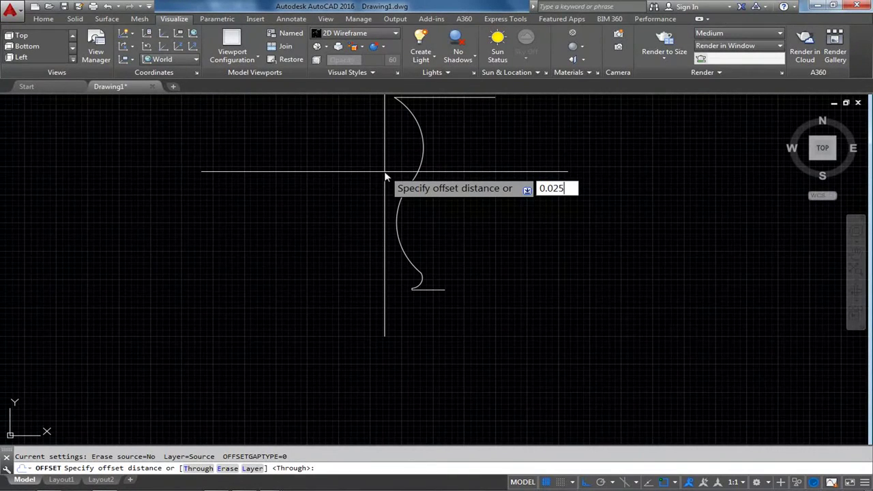
pyautogui.press('Return')
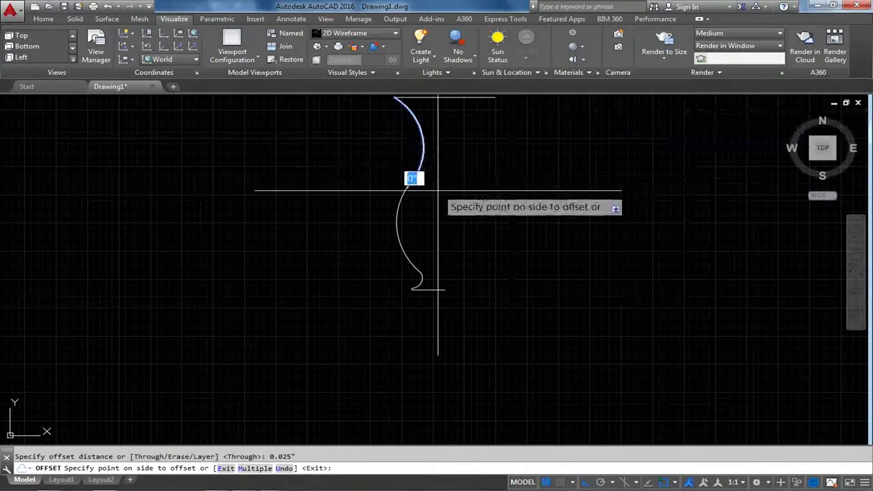
pyautogui.click(507, 201)
pyautogui.scroll(3, 507, 202)
pyautogui.scroll(2, 374, 263)
pyautogui.click(373, 265)
pyautogui.click(460, 289)
pyautogui.scroll(-3, 460, 289)
pyautogui.scroll(3, 450, 365)
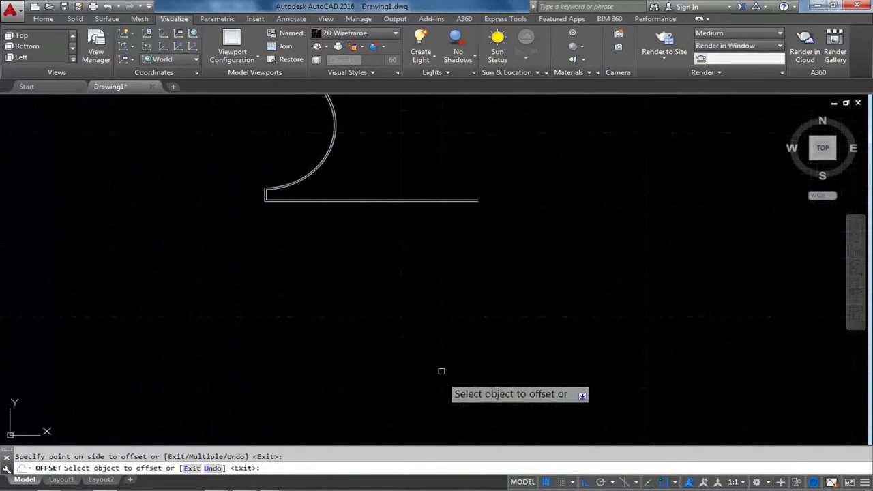
pyautogui.scroll(1, 429, 198)
pyautogui.scroll(2, 350, 198)
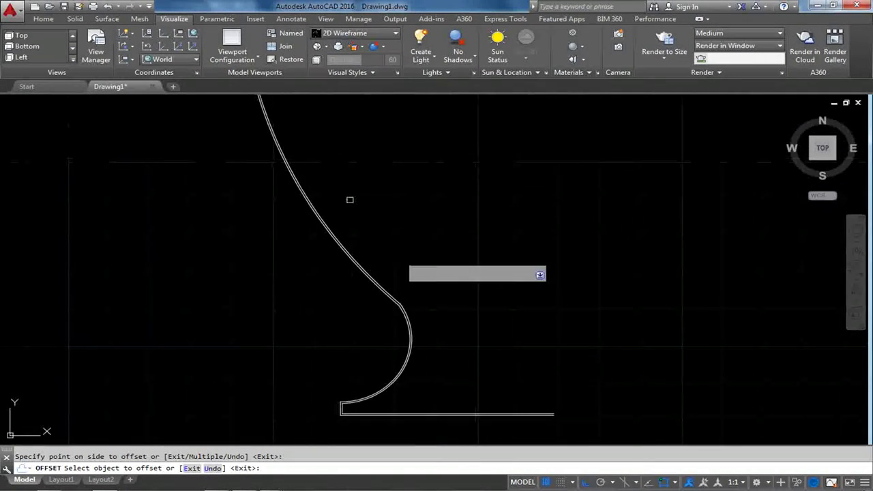
pyautogui.scroll(2, 350, 198)
pyautogui.scroll(-3, 451, 370)
pyautogui.scroll(2, 461, 169)
pyautogui.scroll(1, 453, 220)
pyautogui.scroll(1, 466, 209)
pyautogui.scroll(1, 468, 221)
pyautogui.scroll(-5, 465, 212)
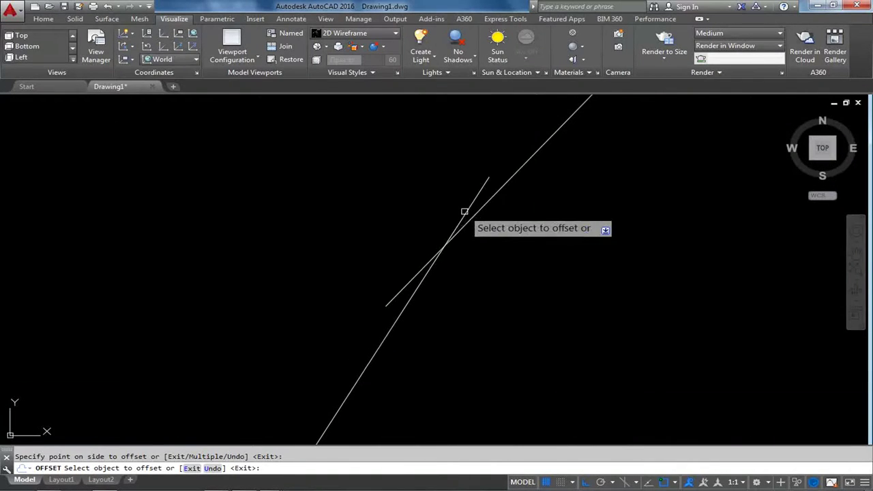
pyautogui.press('Escape')
# Step: Trim the overshooting ends where the two profile lines cross at the kink
pyautogui.write('r')
pyautogui.press('Return')
pyautogui.press('Return')
pyautogui.click(467, 209)
pyautogui.click(415, 272)
pyautogui.scroll(-1, 415, 272)
pyautogui.scroll(-1, 415, 272)
pyautogui.scroll(-1, 417, 259)
pyautogui.press('Escape')
pyautogui.scroll(-1, 440, 282)
pyautogui.scroll(2, 448, 316)
pyautogui.scroll(2, 399, 366)
pyautogui.scroll(2, 541, 379)
pyautogui.press('Escape')
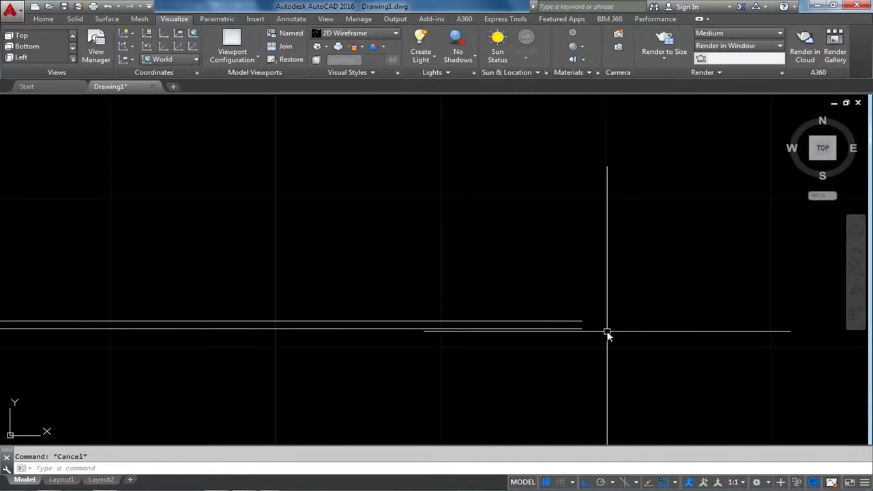
# Step: Window-select the five wall-outline segments and JOIN them into a single polyline
pyautogui.write('l')
pyautogui.press('Return')
pyautogui.click(579, 328)
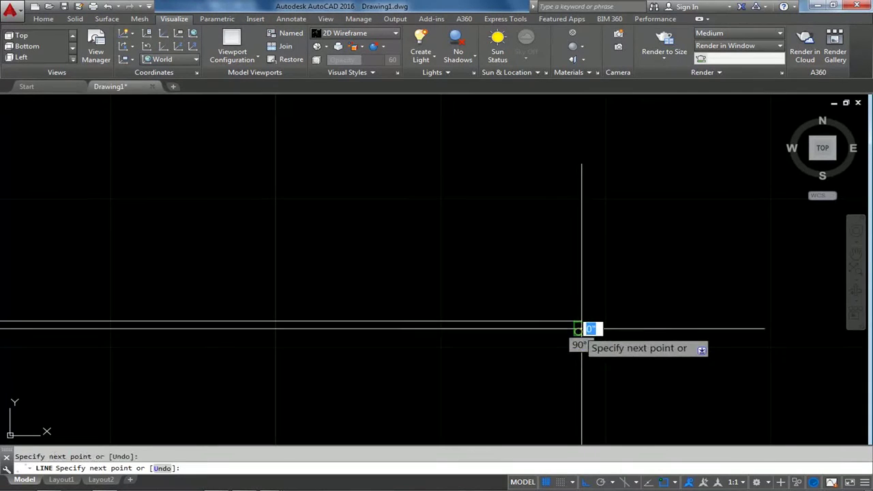
pyautogui.press('Escape')
pyautogui.click(625, 288)
pyautogui.scroll(-3, 532, 357)
pyautogui.scroll(-2, 533, 355)
pyautogui.scroll(-2, 534, 354)
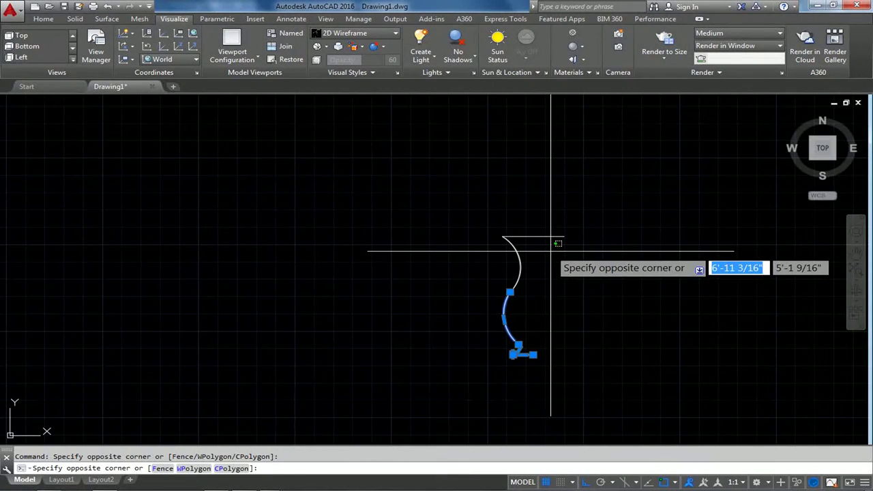
pyautogui.click(551, 251)
pyautogui.press('Return')
pyautogui.scroll(2, 526, 226)
pyautogui.scroll(2, 499, 185)
pyautogui.scroll(2, 476, 135)
pyautogui.moveTo(476, 135); pyautogui.dragTo(427, 224, button='middle')
pyautogui.scroll(2, 398, 197)
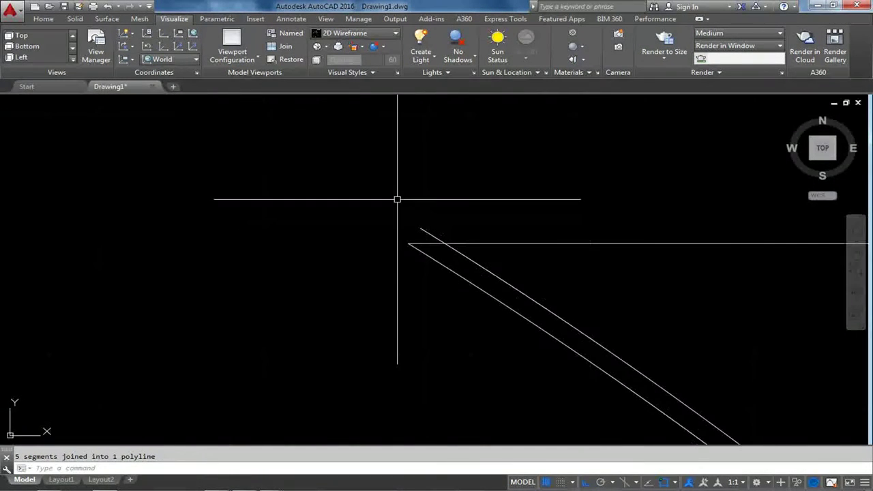
pyautogui.press('Escape')
# Step: Draw a small circle at the end of the double line and move it slightly up
pyautogui.write('c')
pyautogui.press('Return')
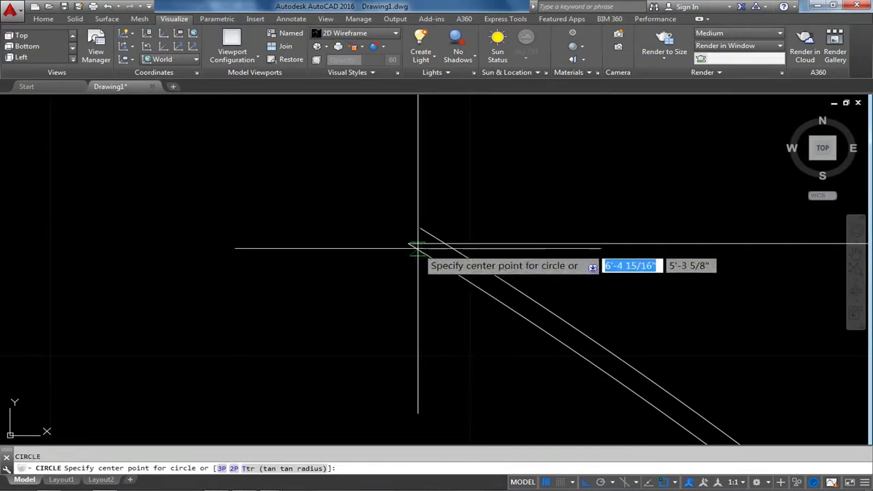
pyautogui.click(409, 243)
pyautogui.click(424, 229)
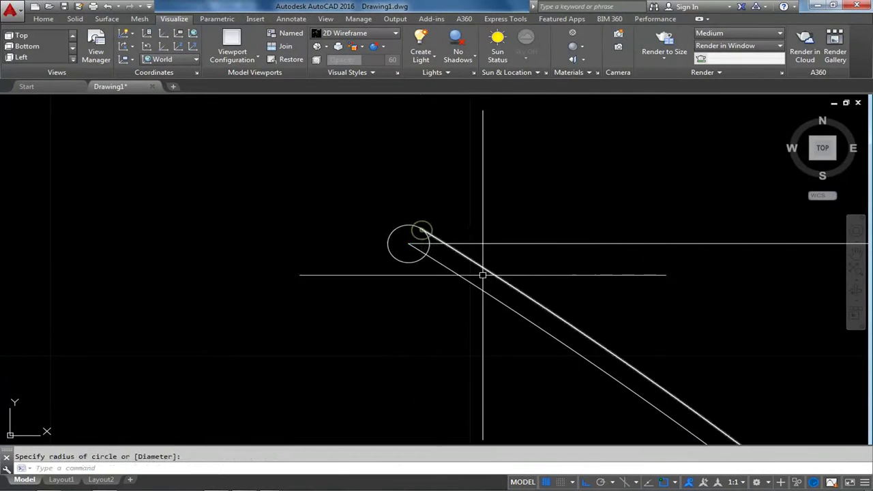
pyautogui.press('Escape')
pyautogui.click(419, 261)
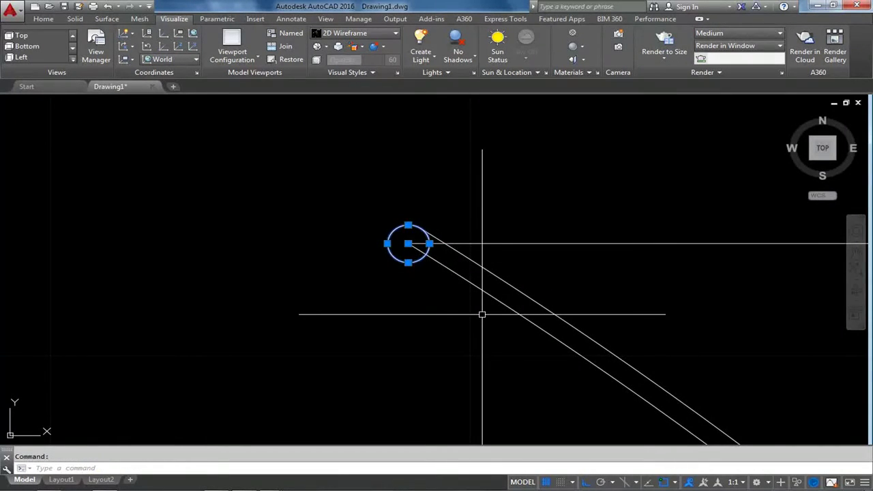
pyautogui.write('m')
pyautogui.press('Return')
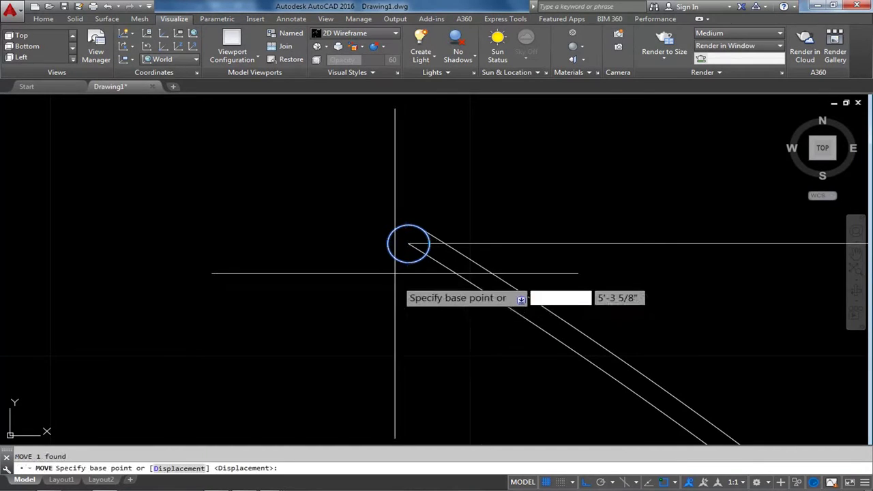
pyautogui.click(408, 263)
pyautogui.click(408, 244)
pyautogui.press('Escape')
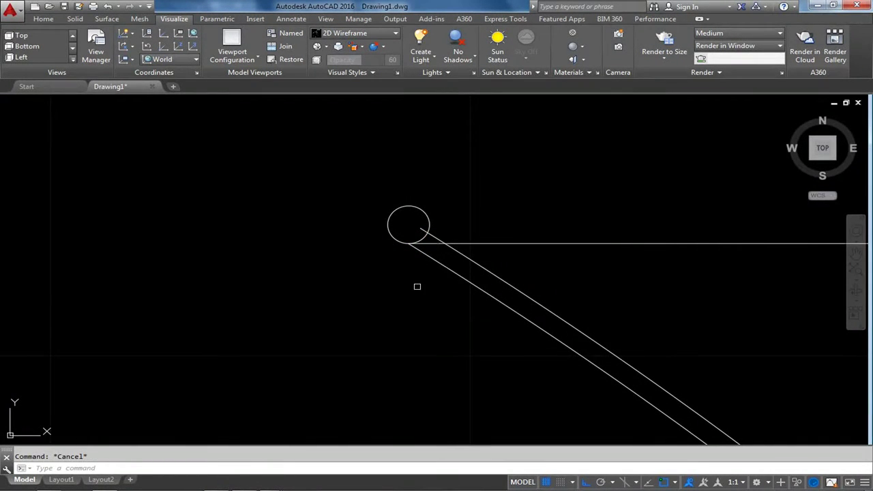
# Step: Trim the circle's arc between the two lines and delete the stray horizontal line
pyautogui.write('tr')
pyautogui.press('Return')
pyautogui.press('Return')
pyautogui.click(420, 237)
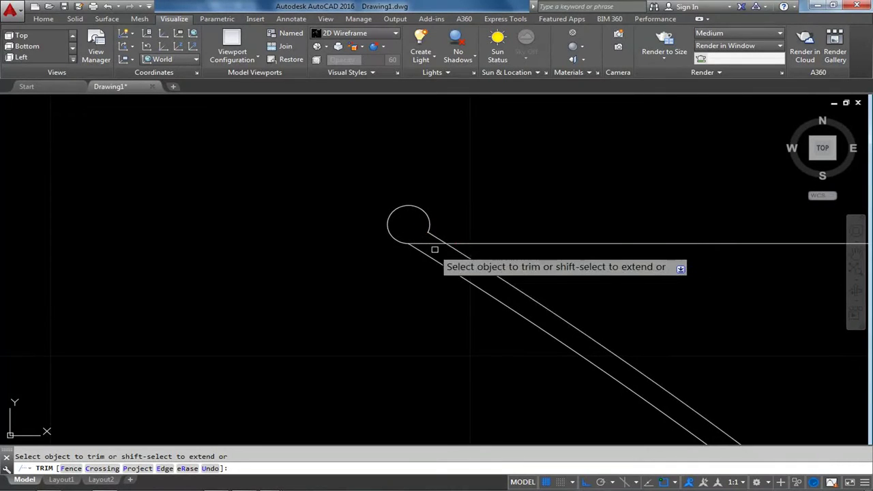
pyautogui.press('Escape')
pyautogui.click(466, 244)
pyautogui.press('Delete')
# Step: Join the remaining arc and both wall lines into one polyline
pyautogui.scroll(2, 426, 243)
pyautogui.scroll(4, 426, 244)
pyautogui.click(450, 172)
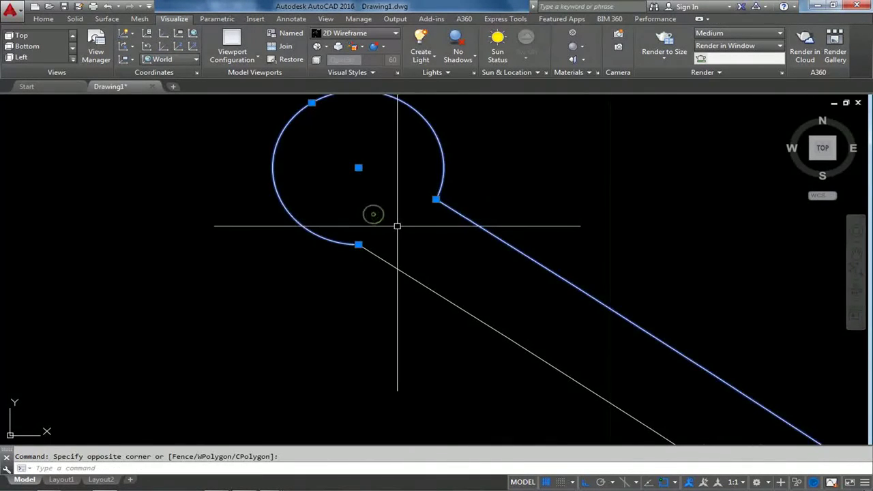
pyautogui.click(326, 308)
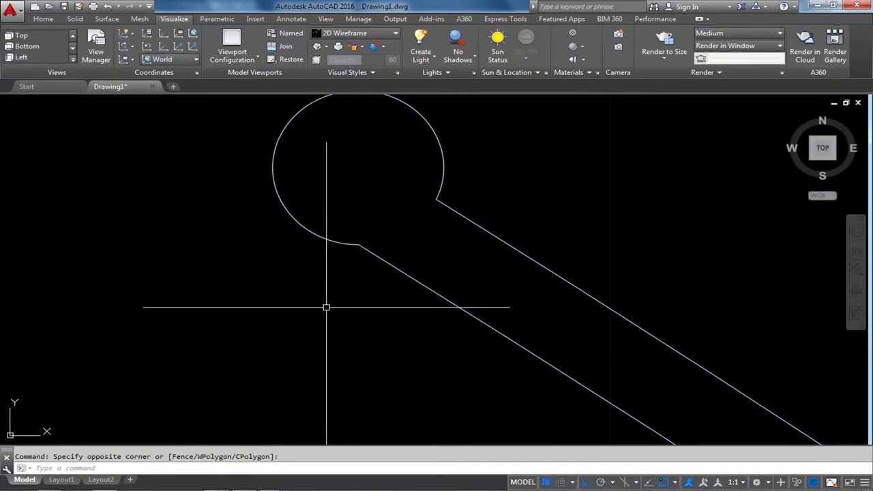
pyautogui.press('Return')
pyautogui.click(390, 267)
# Step: Switch to the ViewCube Home 3D view with the Realistic visual style
pyautogui.scroll(-3, 380, 271)
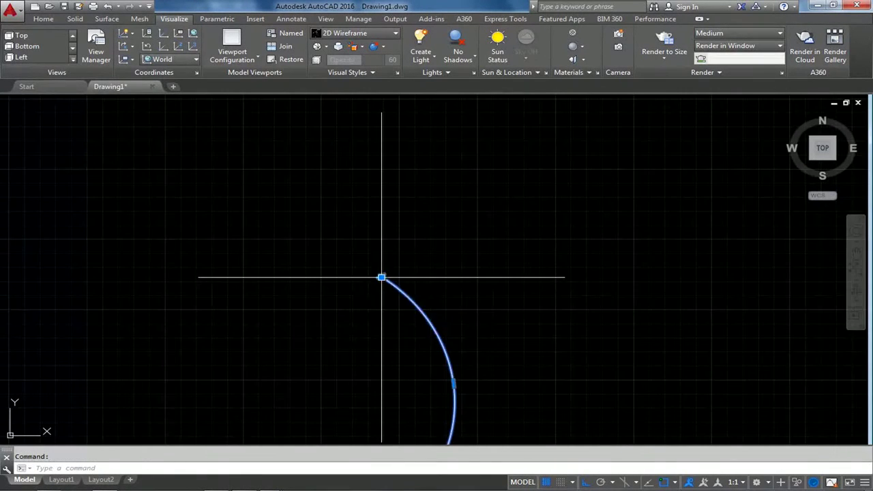
pyautogui.scroll(-3, 409, 276)
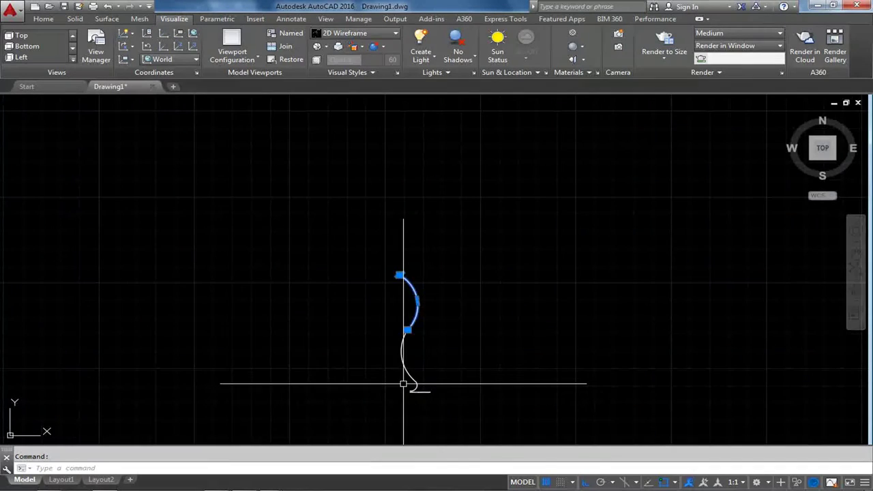
pyautogui.press('Escape')
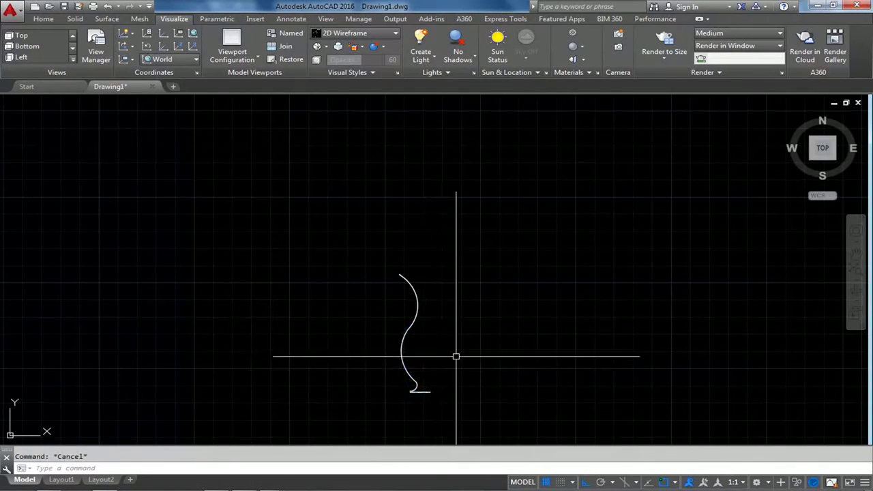
pyautogui.click(521, 265)
pyautogui.click(326, 404)
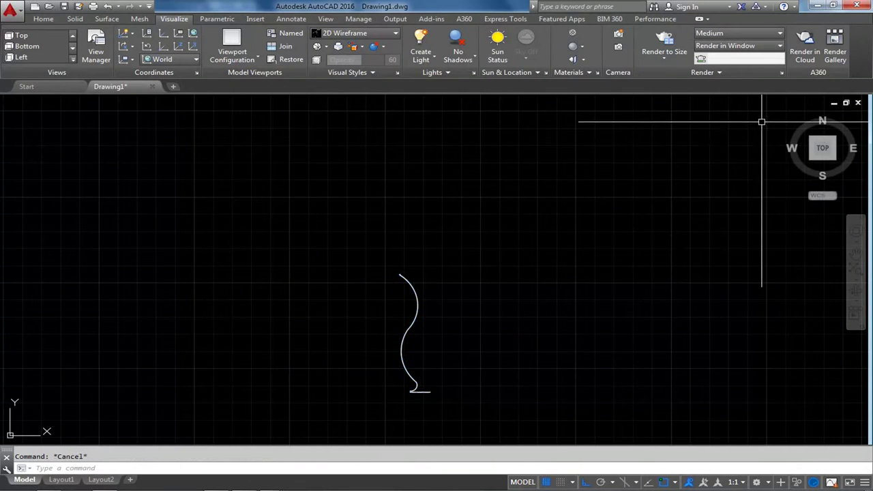
pyautogui.click(787, 119)
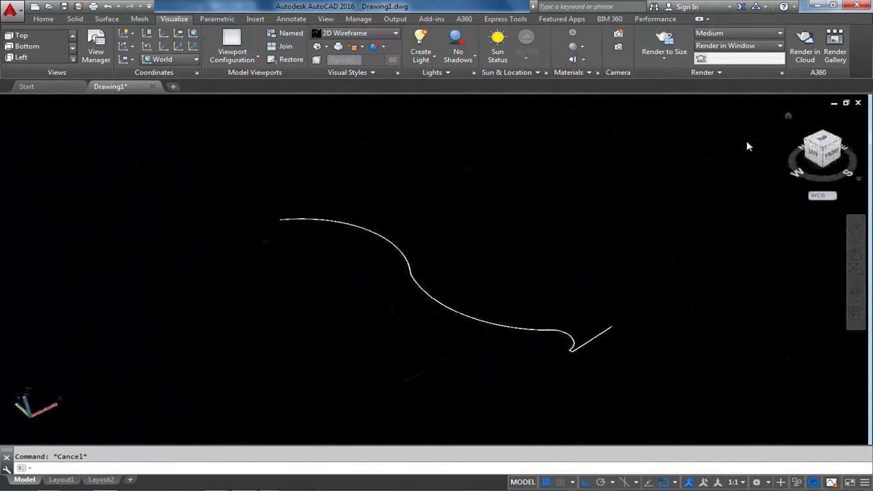
pyautogui.click(102, 104)
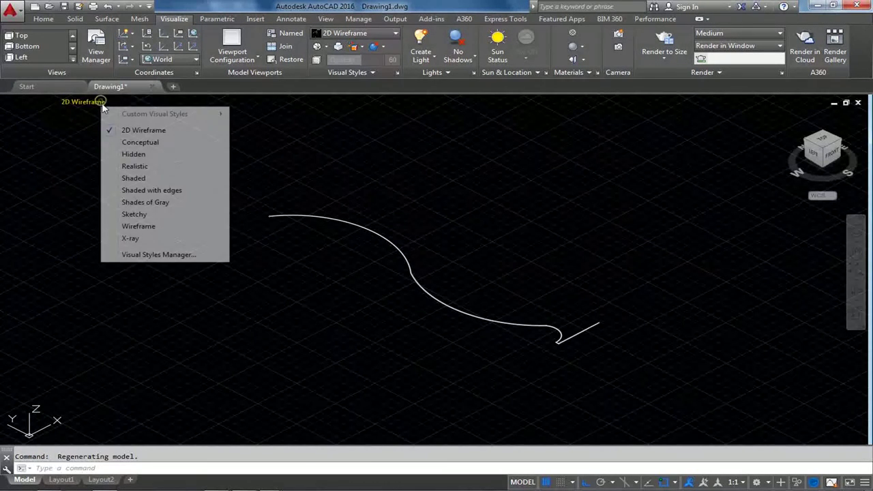
pyautogui.click(138, 169)
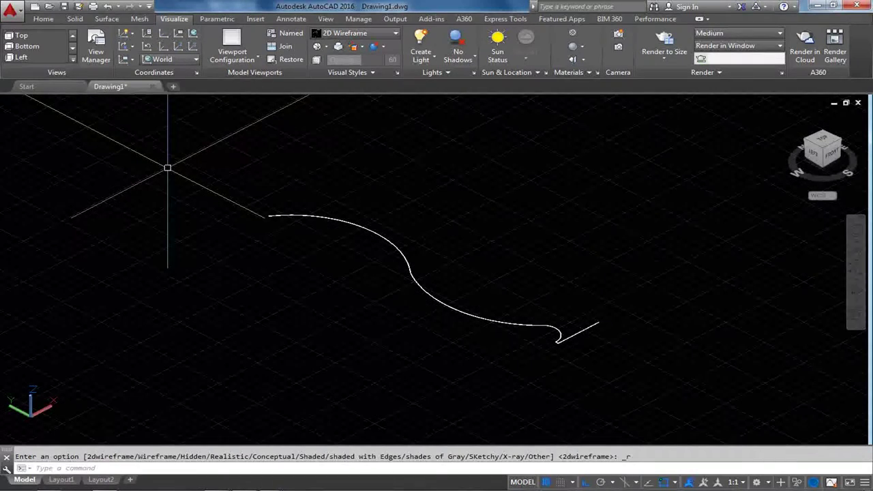
# Step: Select the whole profile curve and start a REVOLVE on it
pyautogui.click(663, 218)
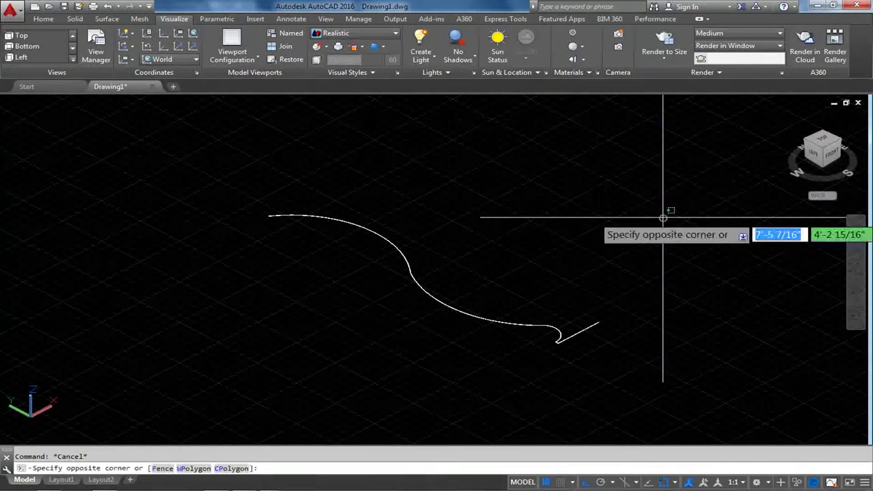
pyautogui.click(346, 335)
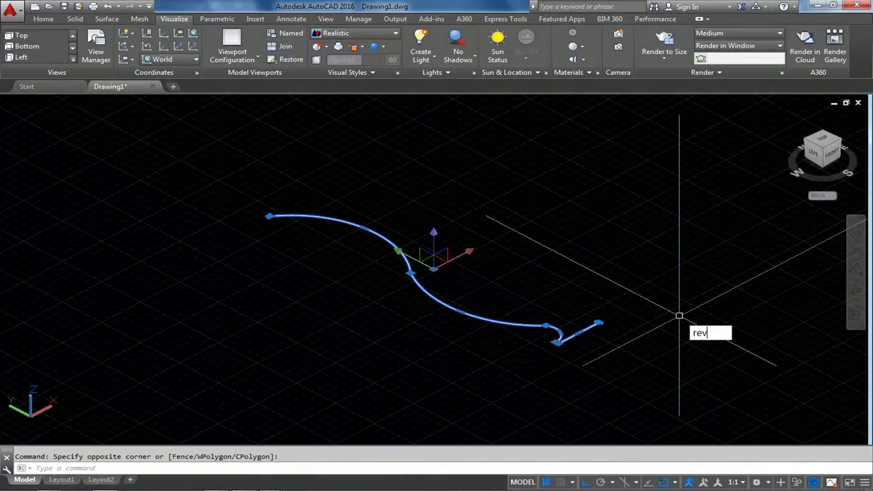
pyautogui.press('Return')
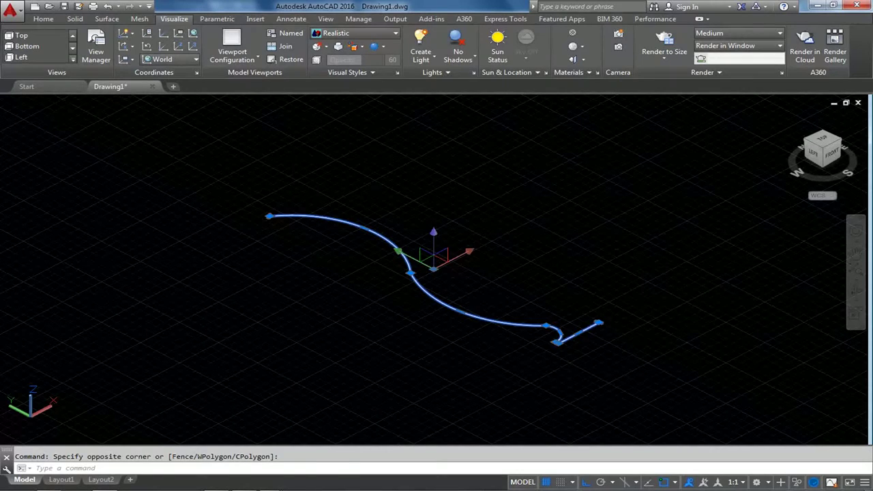
pyautogui.scroll(3, 565, 321)
pyautogui.scroll(4, 566, 334)
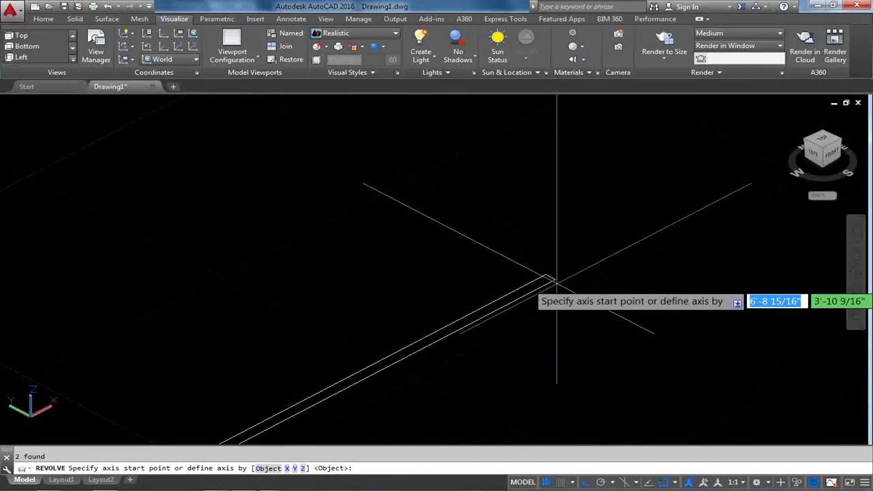
# Step: Revolve the profile a full 360° about the vertical axis at the base line
pyautogui.click(554, 280)
pyautogui.scroll(-3, 554, 279)
pyautogui.scroll(-2, 554, 279)
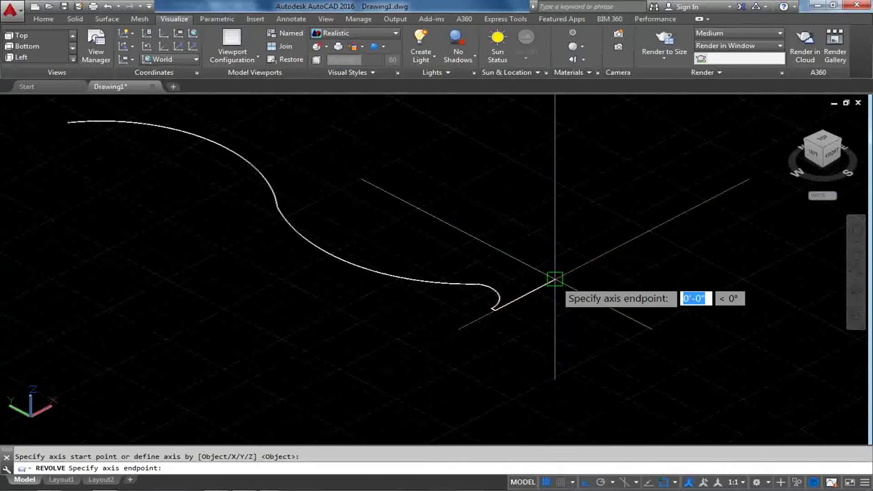
pyautogui.scroll(-1, 555, 279)
pyautogui.moveTo(329, 143); pyautogui.dragTo(452, 195, button='middle')
pyautogui.scroll(-3, 453, 198)
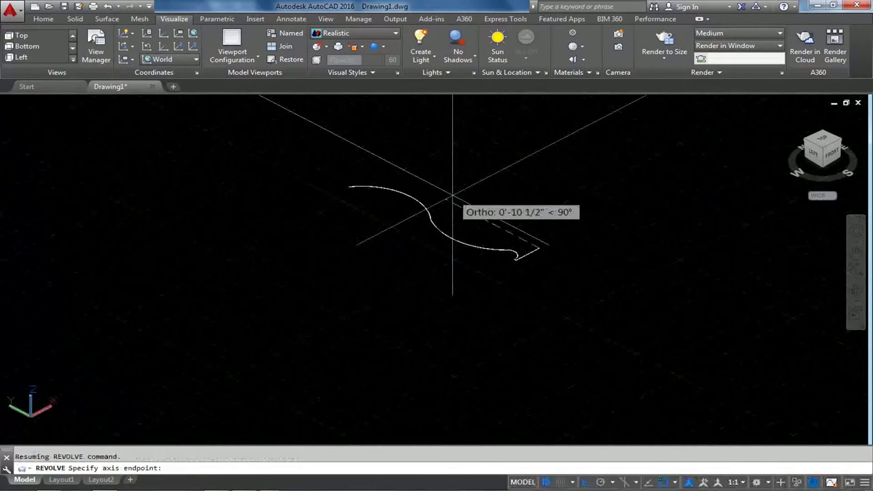
pyautogui.moveTo(357, 166)
pyautogui.keyDown('shift'); pyautogui.mouseDown(button='middle')
pyautogui.moveTo(352, 143)
pyautogui.moveTo(409, 175)
pyautogui.mouseUp(button='middle'); pyautogui.keyUp('shift')
pyautogui.click(410, 175)
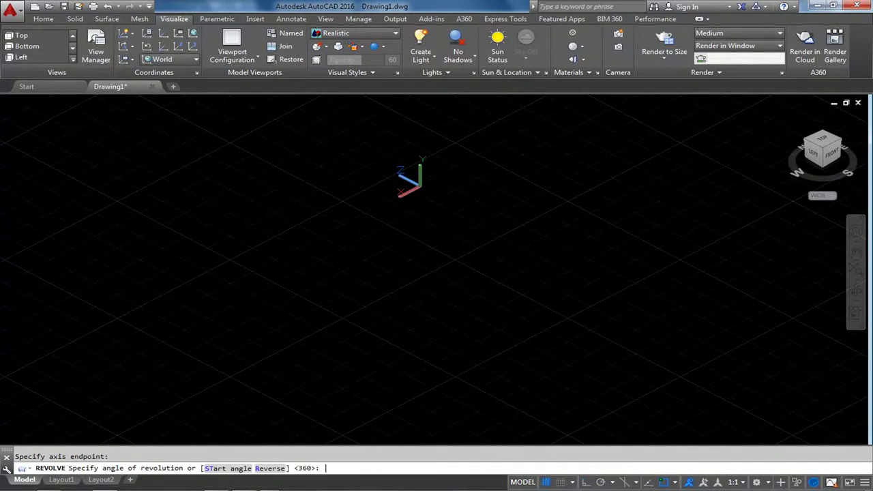
pyautogui.scroll(5, 350, 141)
pyautogui.press('Return')
pyautogui.press('Escape')
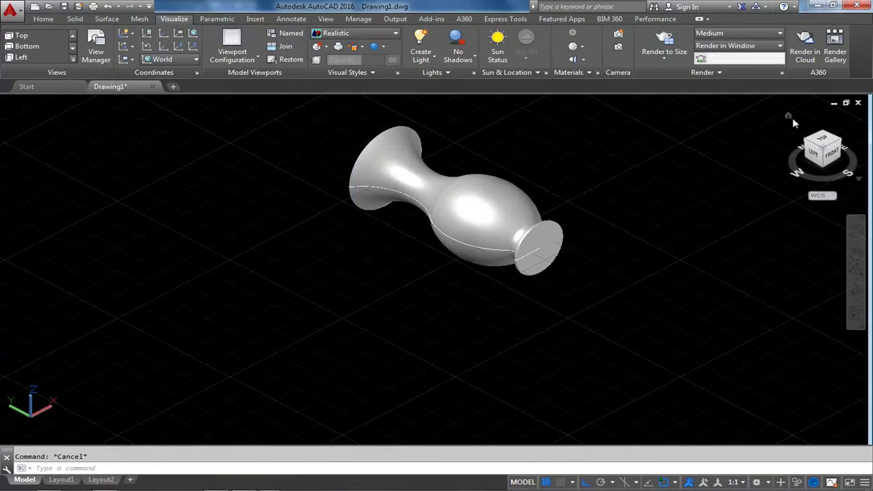
# Step: Delete the leftover profile curve and orbit around the finished solid vase
pyautogui.scroll(3, 541, 228)
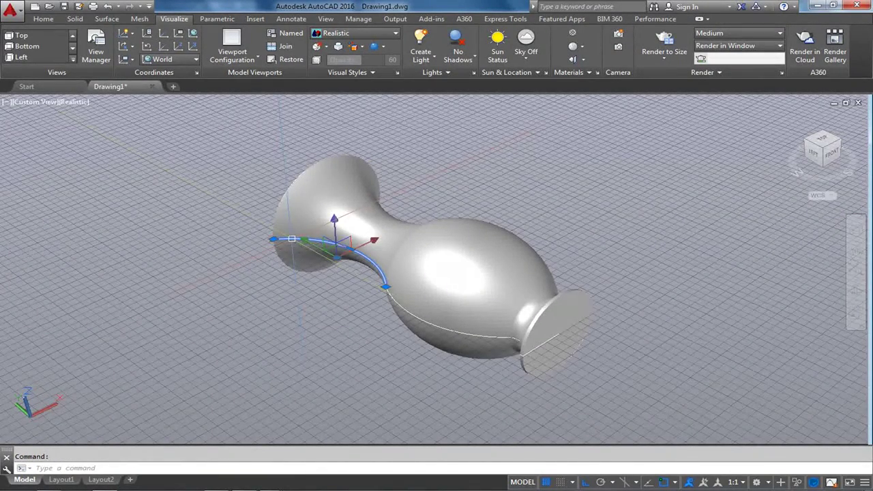
pyautogui.click(471, 335)
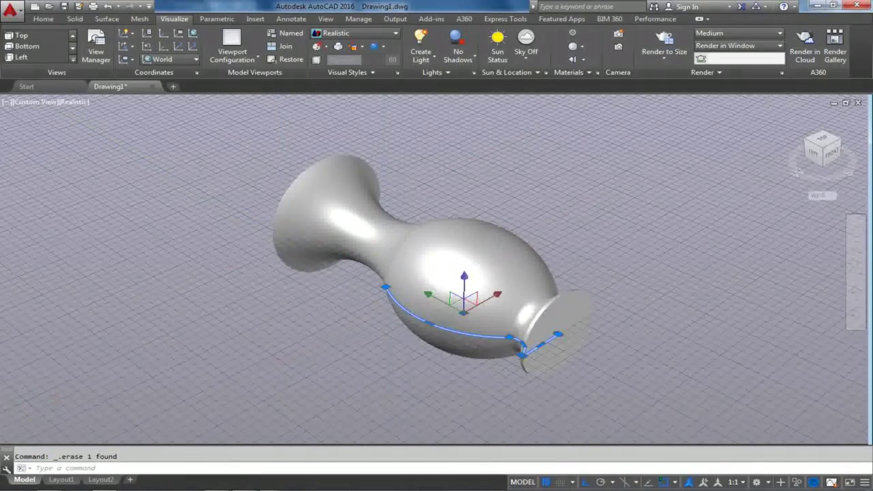
pyautogui.press('Delete')
pyautogui.press('Escape')
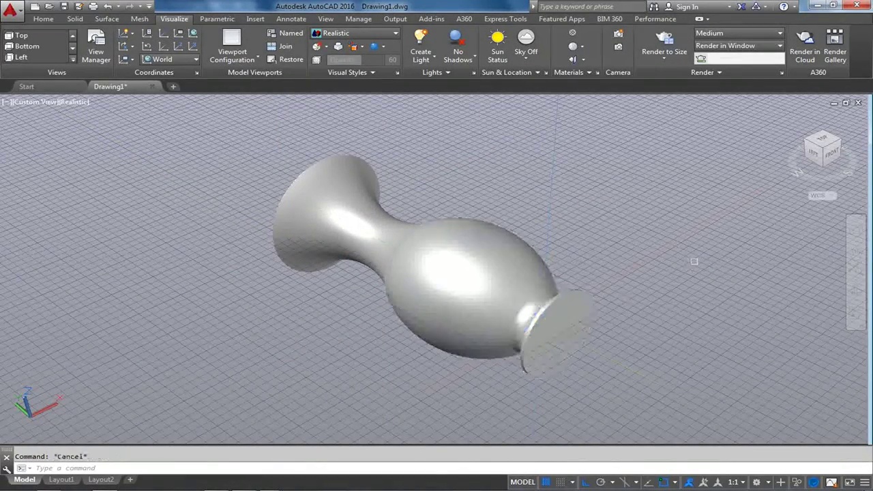
pyautogui.keyDown('shift'); pyautogui.moveTo(563, 243); pyautogui.dragTo(357, 281, button='middle'); pyautogui.keyUp('shift')
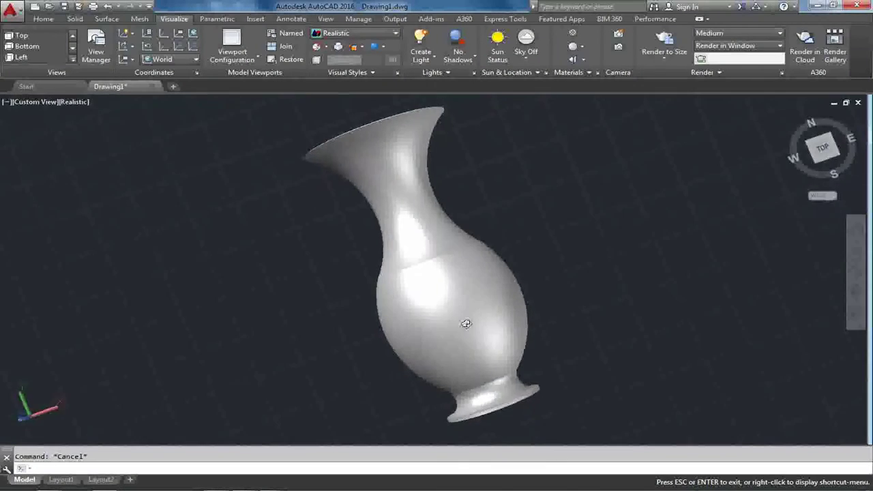
pyautogui.keyDown('shift'); pyautogui.moveTo(356, 281); pyautogui.dragTo(564, 262, button='middle'); pyautogui.keyUp('shift')
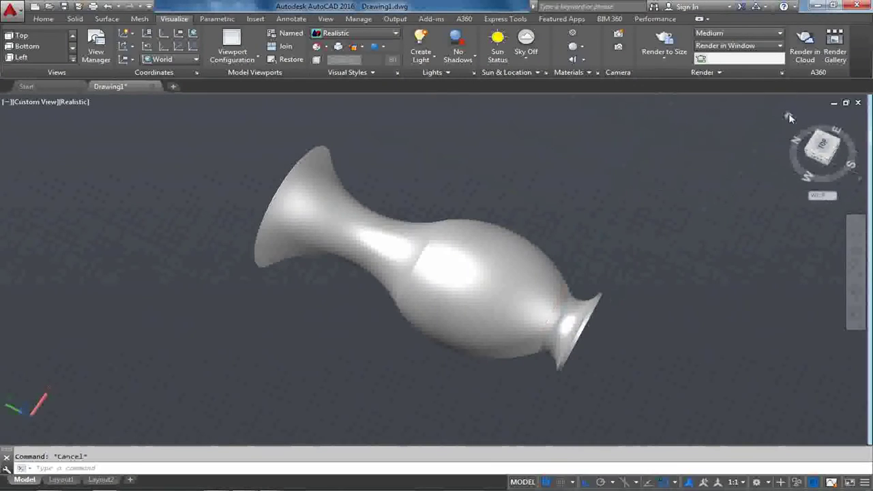
# Step: Use 3DROTATE from the vase's centre to stand the whole vase upright
pyautogui.click(789, 118)
pyautogui.click(576, 165)
pyautogui.write('r')
pyautogui.press('BackSpace')
pyautogui.write('3dr')
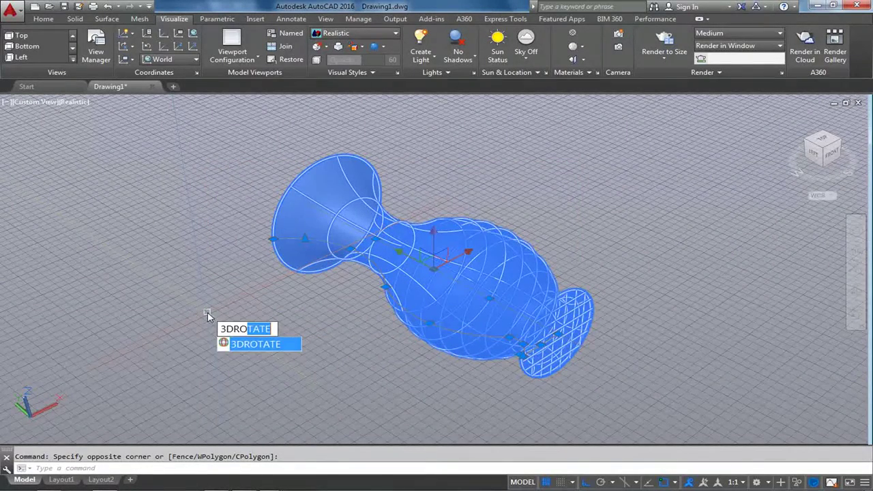
pyautogui.press('Return')
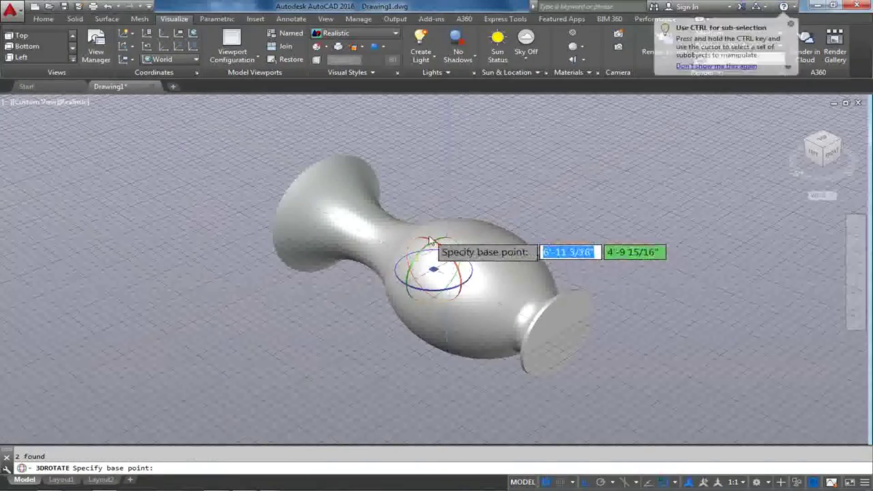
pyautogui.click(430, 266)
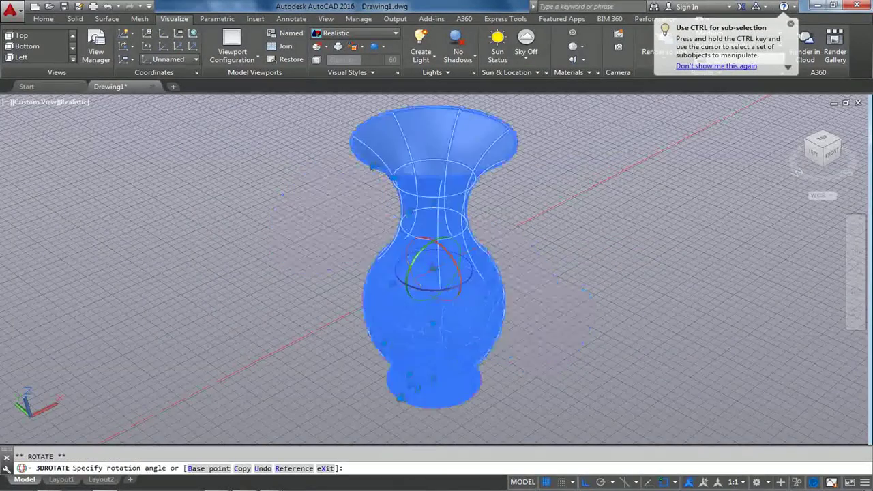
pyautogui.click(546, 150)
# Step: Orbit to a low perspective and zoom extents so the vase fills the view
pyautogui.keyDown('shift'); pyautogui.moveTo(617, 259); pyautogui.dragTo(616, 267, button='middle'); pyautogui.keyUp('shift')
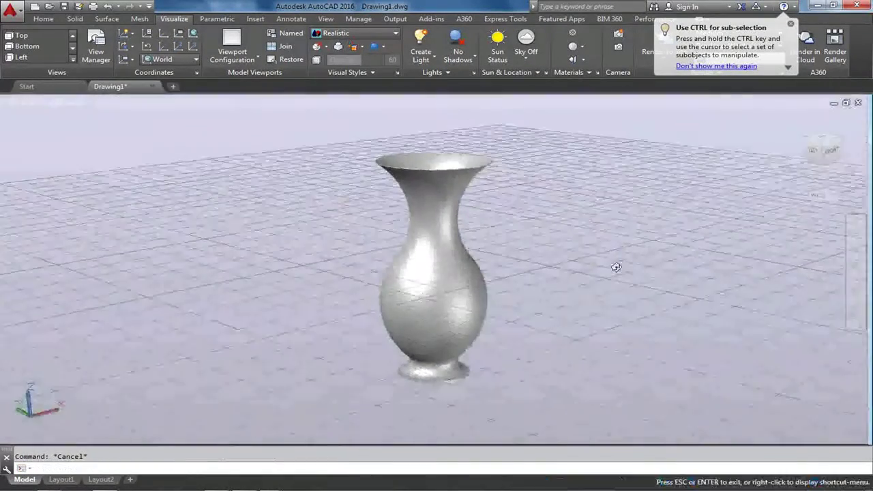
pyautogui.write('z')
pyautogui.press('Return')
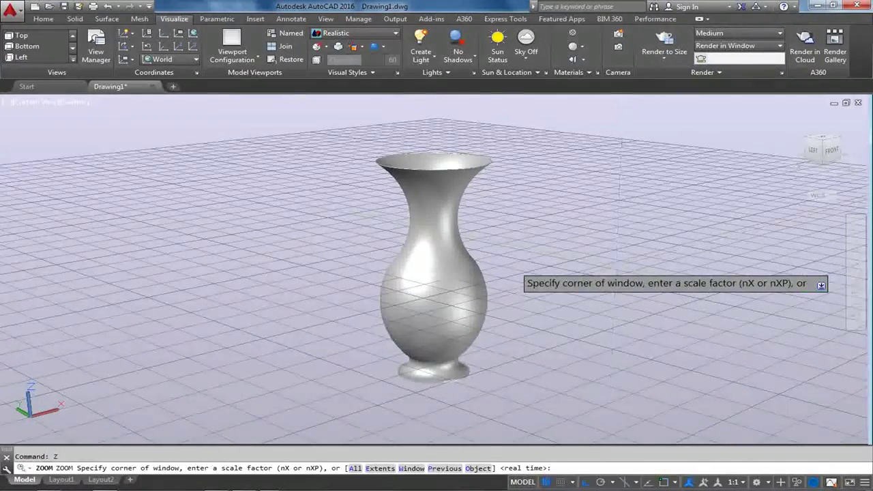
pyautogui.write('e')
pyautogui.press('Return')
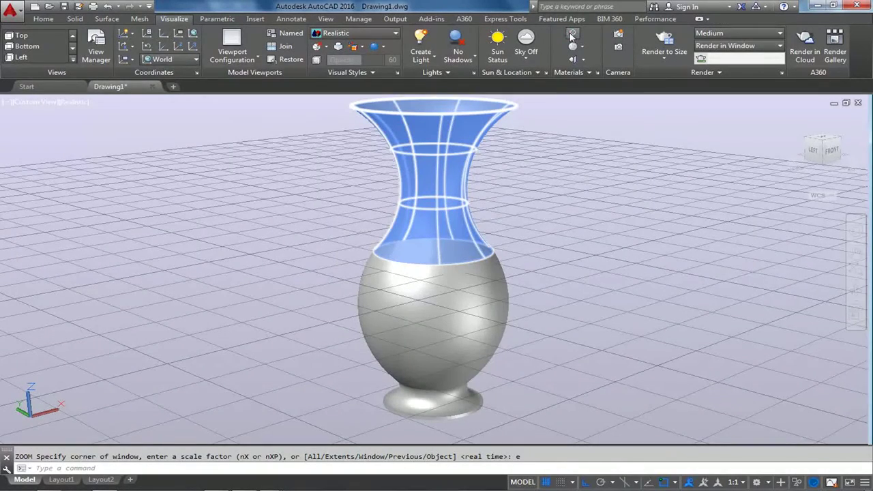
# Step: Search the materials library for wood and try wood finishes, including Brazilian Teak, on the vase's upper part
pyautogui.click(572, 36)
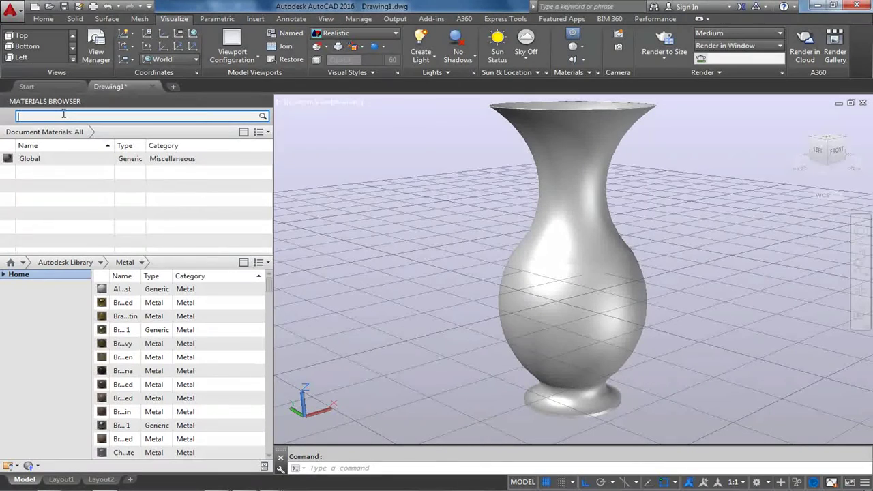
pyautogui.write('wood')
pyautogui.press('Return')
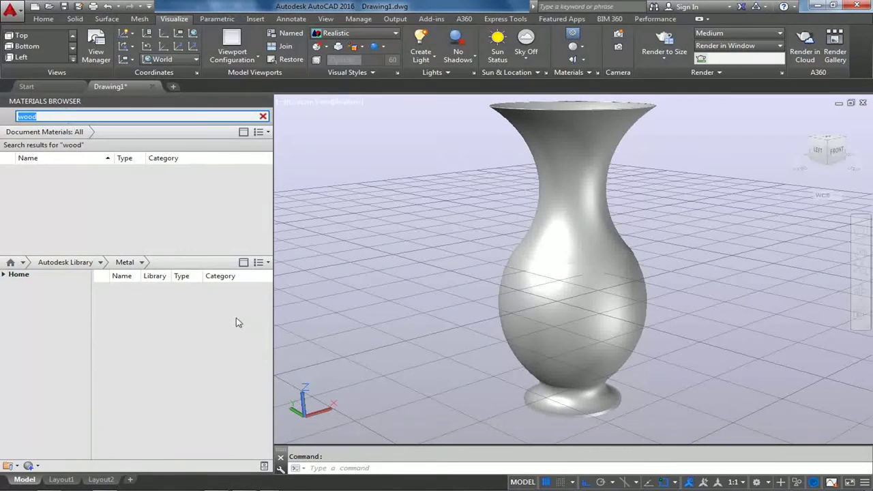
pyautogui.moveTo(150, 374); pyautogui.dragTo(560, 187)
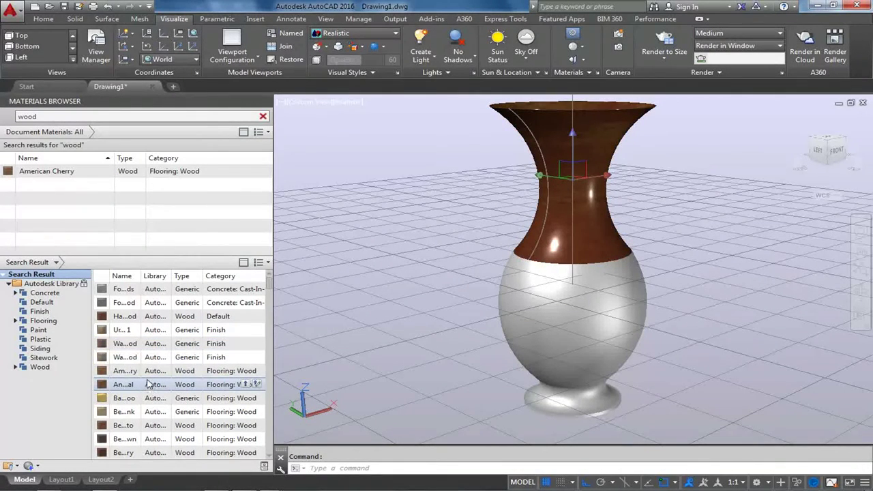
pyautogui.scroll(-1, 147, 384)
pyautogui.scroll(-2, 149, 384)
pyautogui.scroll(-1, 152, 386)
pyautogui.scroll(-1, 156, 388)
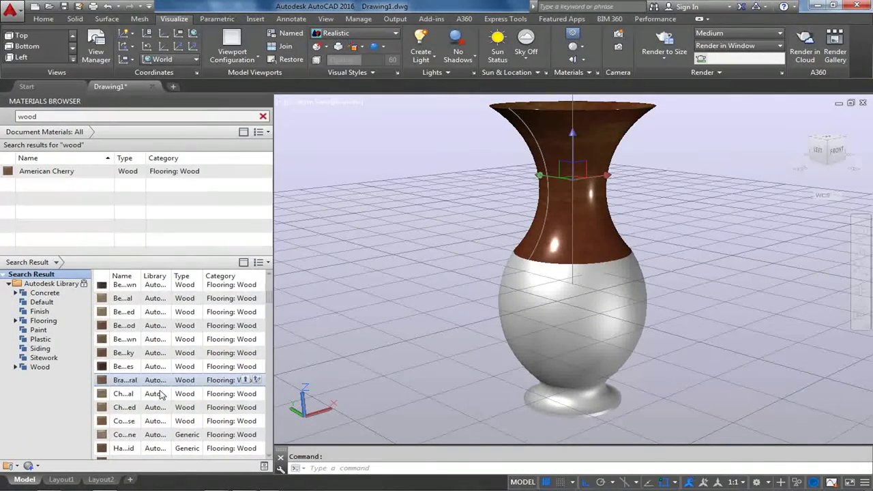
pyautogui.moveTo(334, 319); pyautogui.dragTo(588, 197)
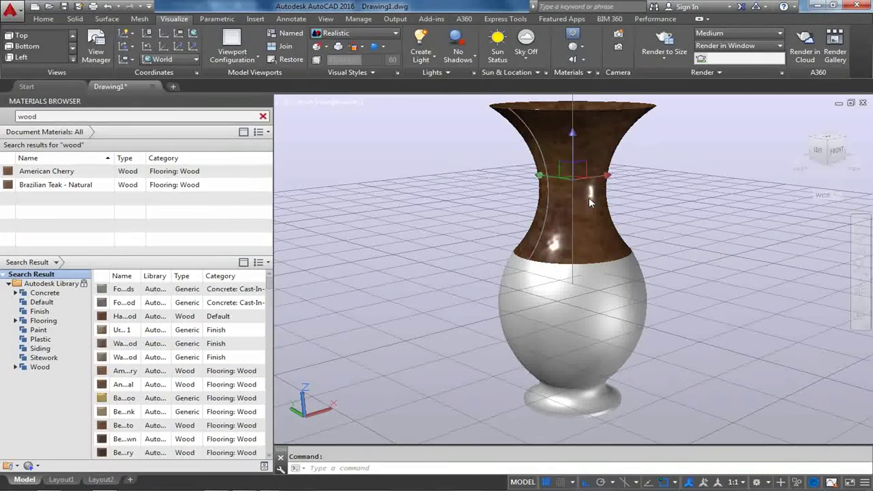
# Step: Try Beechwood - Honey on the neck, then settle on Hardwood - Planks
pyautogui.scroll(-3, 182, 330)
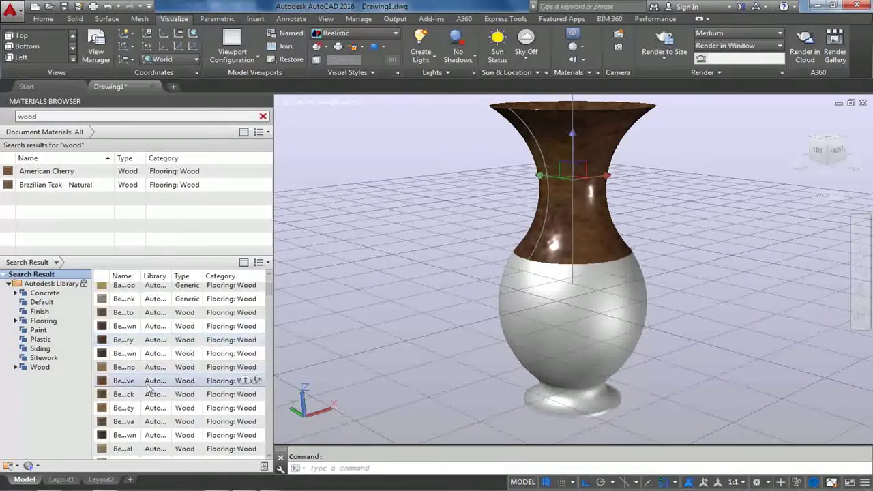
pyautogui.moveTo(149, 340); pyautogui.dragTo(576, 211)
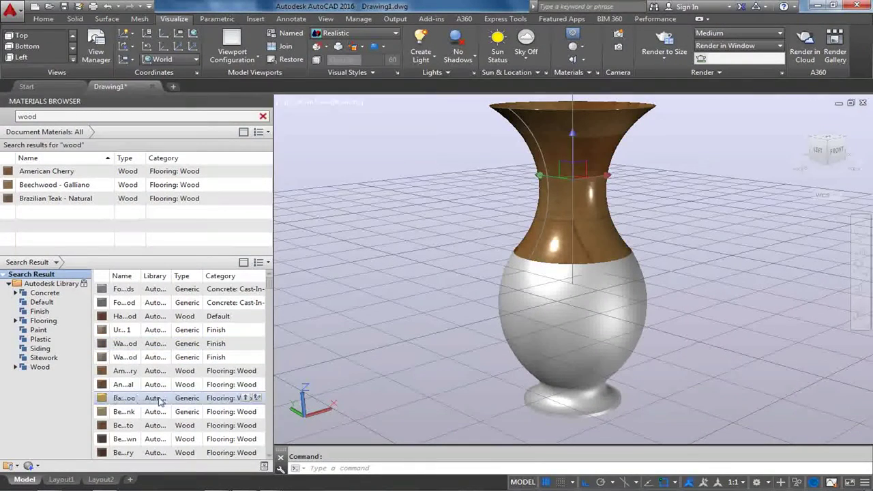
pyautogui.scroll(-2, 137, 402)
pyautogui.scroll(-2, 137, 409)
pyautogui.moveTo(138, 412); pyautogui.dragTo(576, 235)
pyautogui.scroll(-2, 210, 390)
pyautogui.scroll(-2, 211, 391)
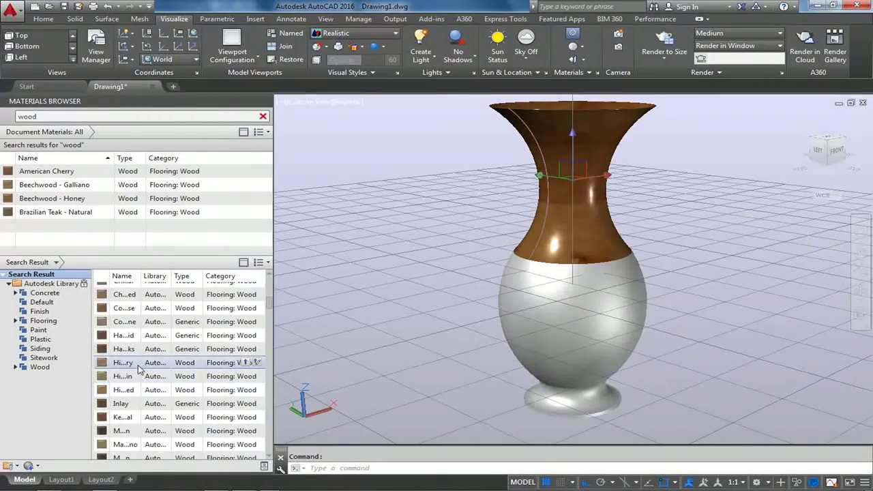
pyautogui.moveTo(133, 335); pyautogui.dragTo(484, 263)
pyautogui.moveTo(564, 235); pyautogui.dragTo(561, 232)
pyautogui.write('aluminium')
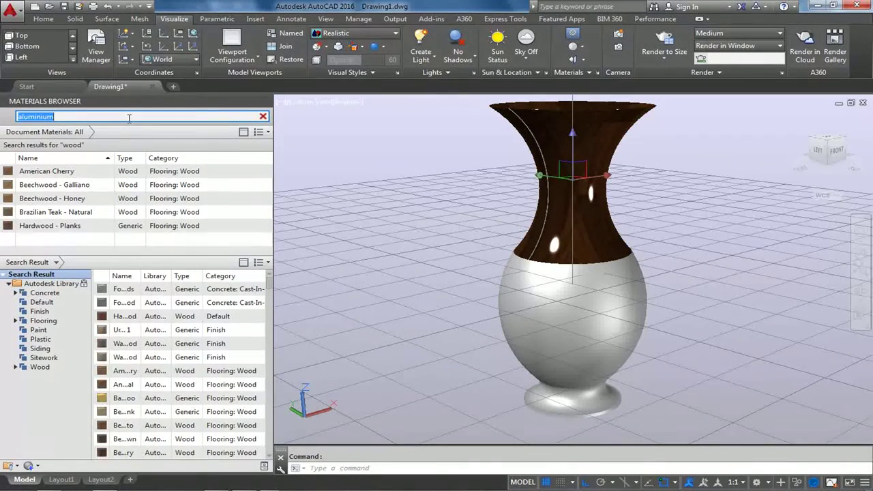
# Step: Search for aluminium and give the lower body Semi-Polished aluminium after trying Machined - Aluminum
pyautogui.press('Return')
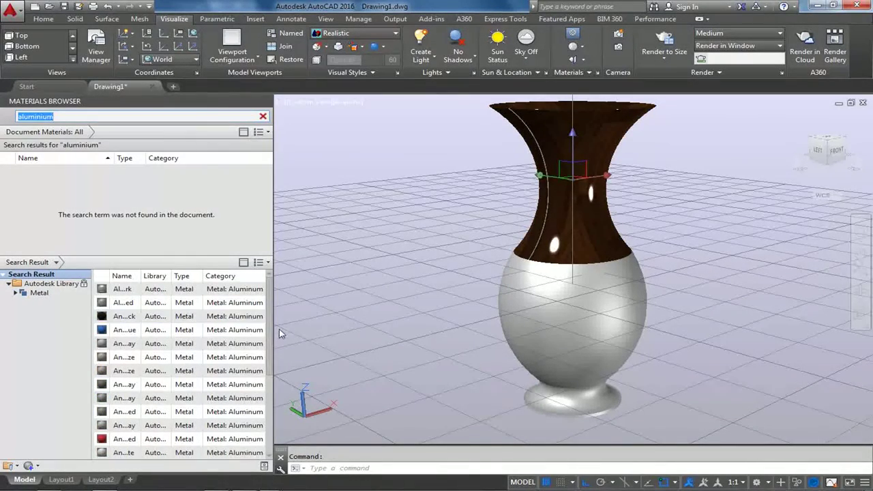
pyautogui.moveTo(271, 333); pyautogui.dragTo(278, 421)
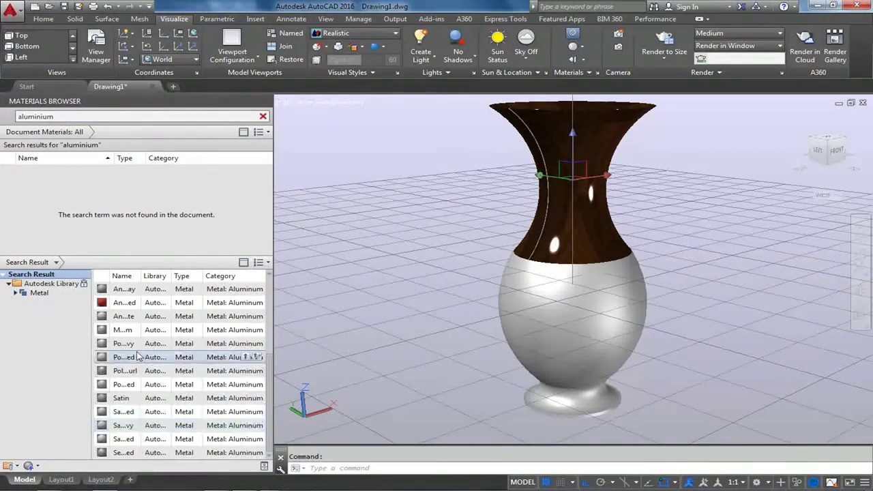
pyautogui.moveTo(123, 329); pyautogui.dragTo(552, 335)
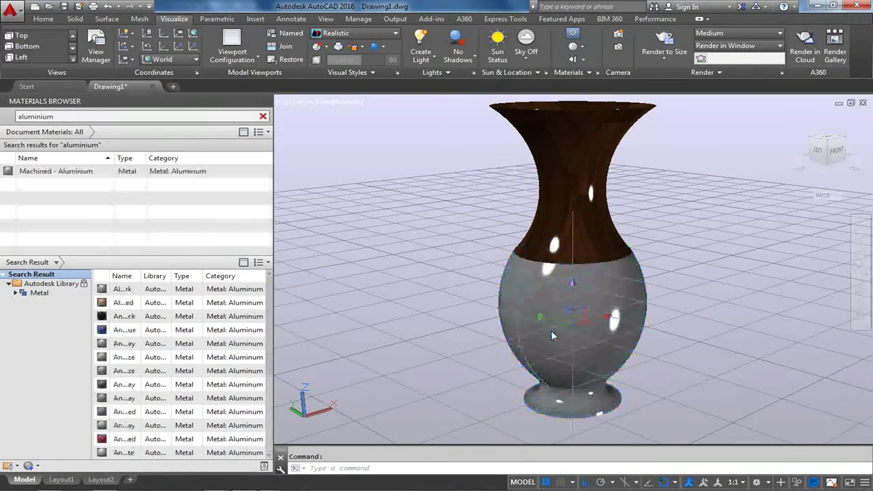
pyautogui.moveTo(270, 339); pyautogui.dragTo(285, 417)
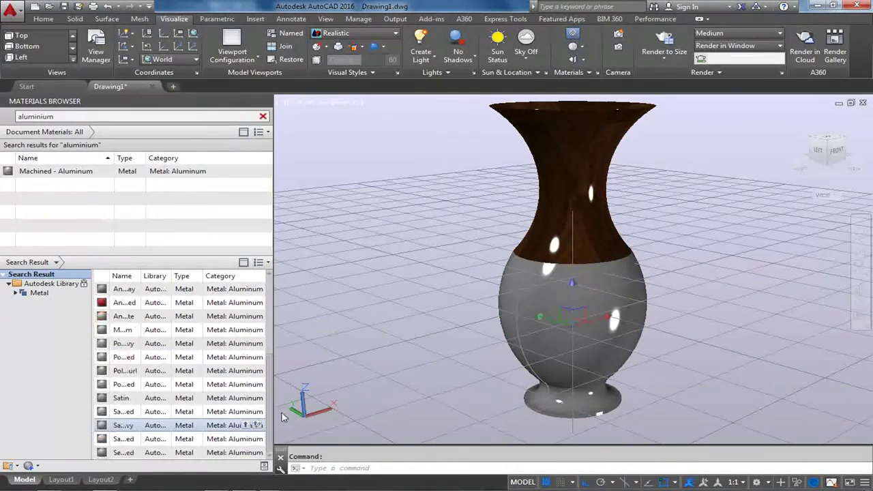
pyautogui.moveTo(233, 450); pyautogui.dragTo(602, 332)
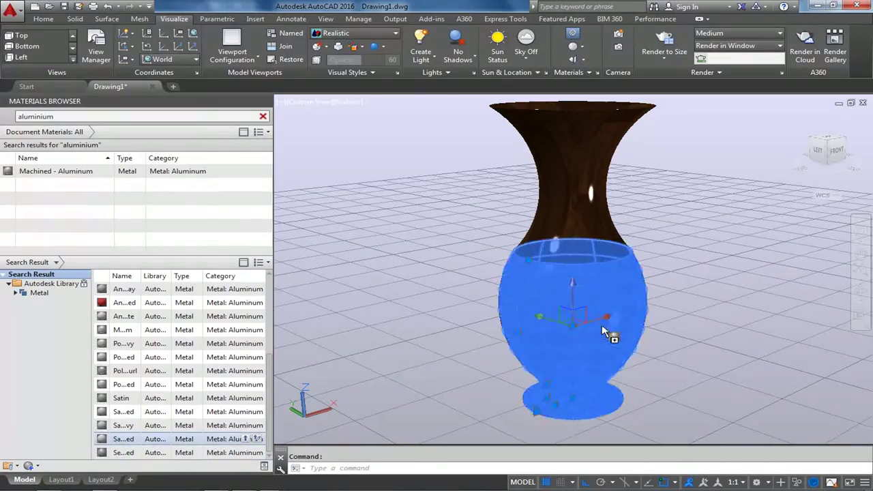
pyautogui.click(403, 285)
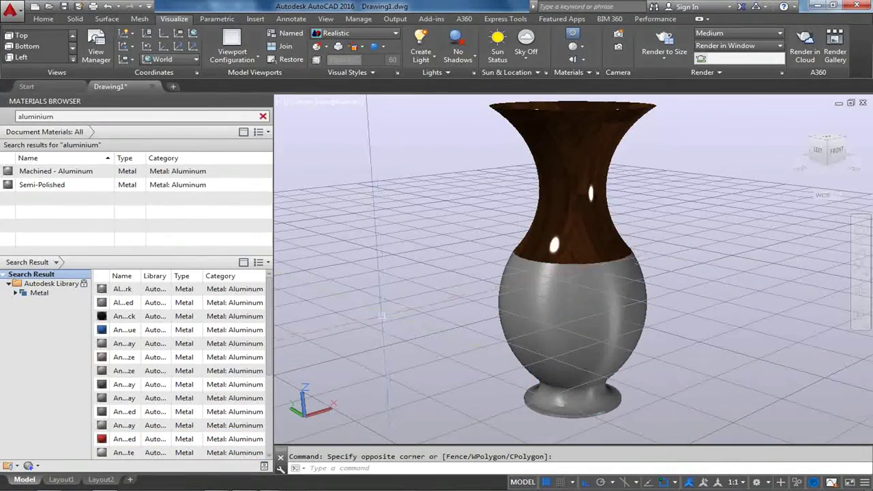
pyautogui.moveTo(411, 242)
pyautogui.keyDown('shift'); pyautogui.mouseDown(button='middle')
pyautogui.moveTo(450, 173)
pyautogui.moveTo(592, 223)
pyautogui.moveTo(543, 264)
pyautogui.moveTo(598, 235)
pyautogui.mouseUp(button='middle'); pyautogui.keyUp('shift')
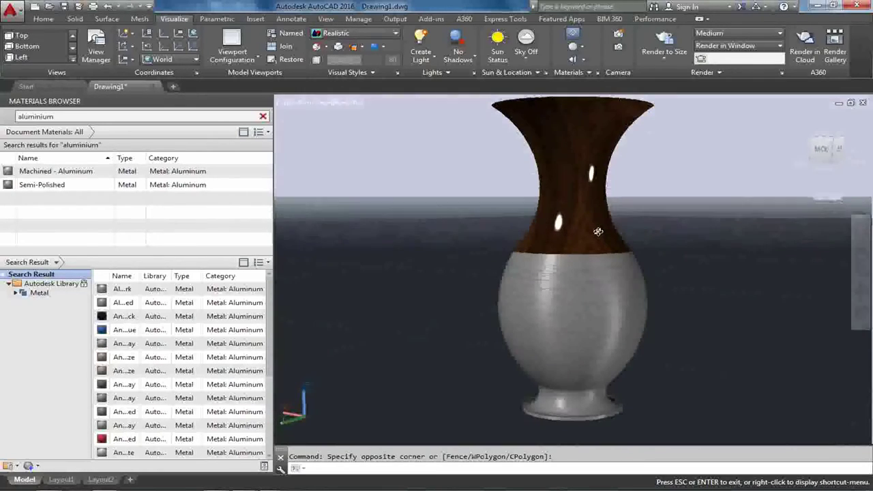
pyautogui.press('Escape')
# Step: Apply a different wood from the search results to the neck and zoom extents to fit the vase
pyautogui.doubleClick(98, 117)
pyautogui.write('wood')
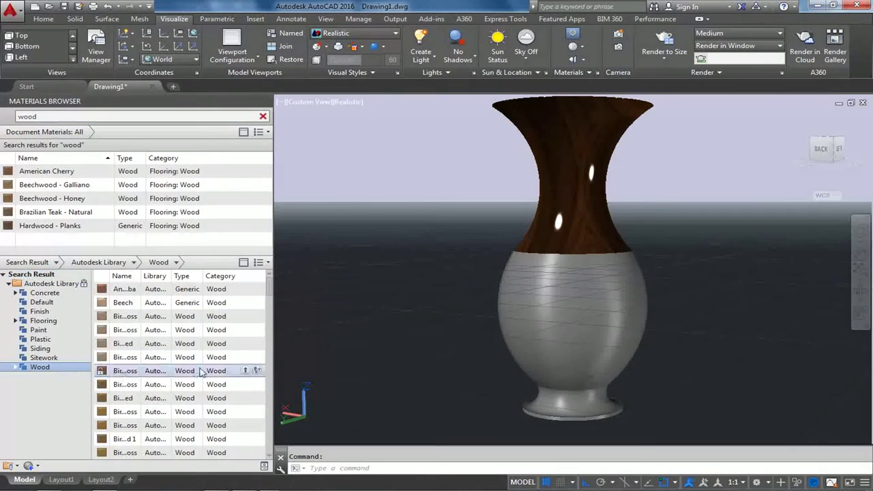
pyautogui.scroll(-2, 139, 423)
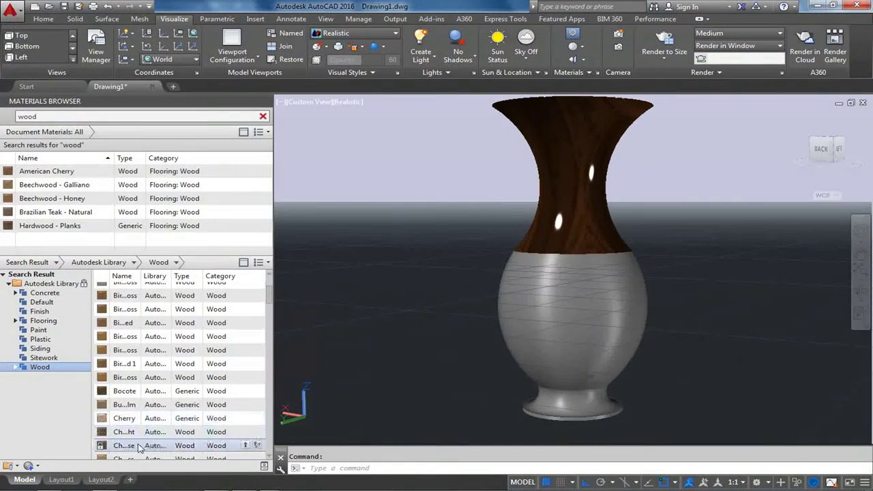
pyautogui.moveTo(125, 364); pyautogui.dragTo(557, 234)
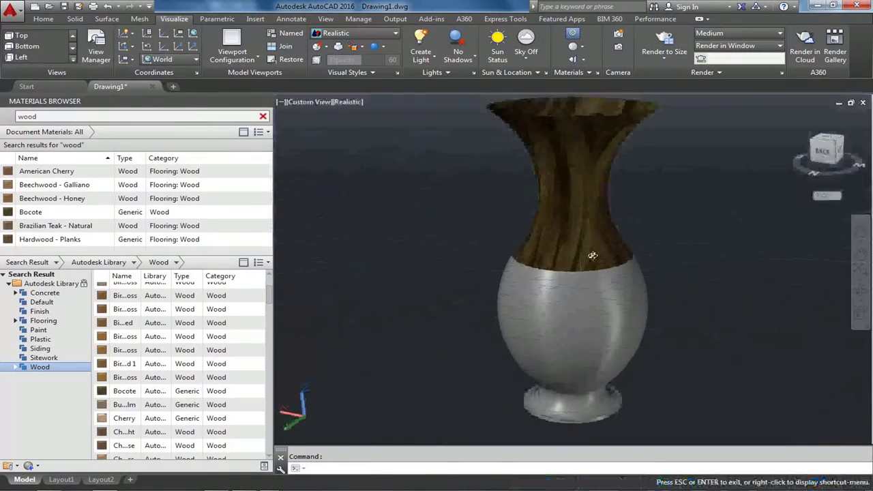
pyautogui.click(405, 273)
pyautogui.write('z')
pyautogui.press('Return')
pyautogui.write('e')
pyautogui.press('Return')
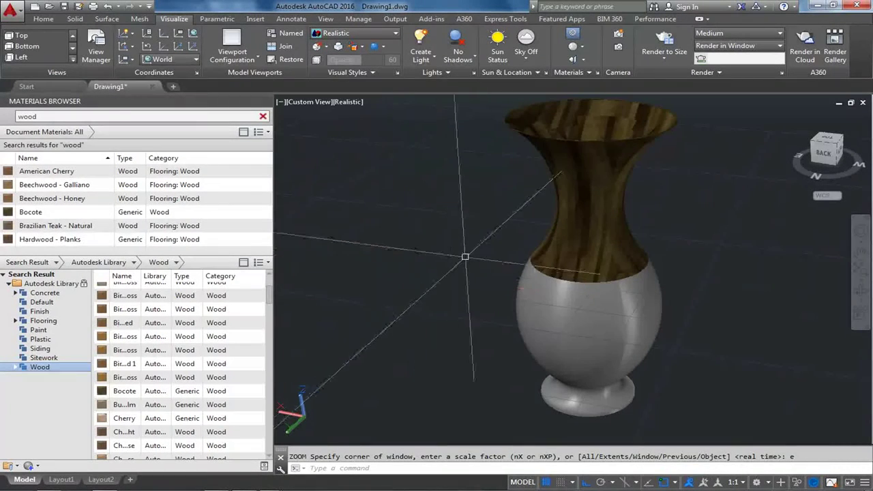
pyautogui.keyDown('shift'); pyautogui.moveTo(471, 251); pyautogui.dragTo(469, 239, button='middle'); pyautogui.keyUp('shift')
pyautogui.press('Escape')
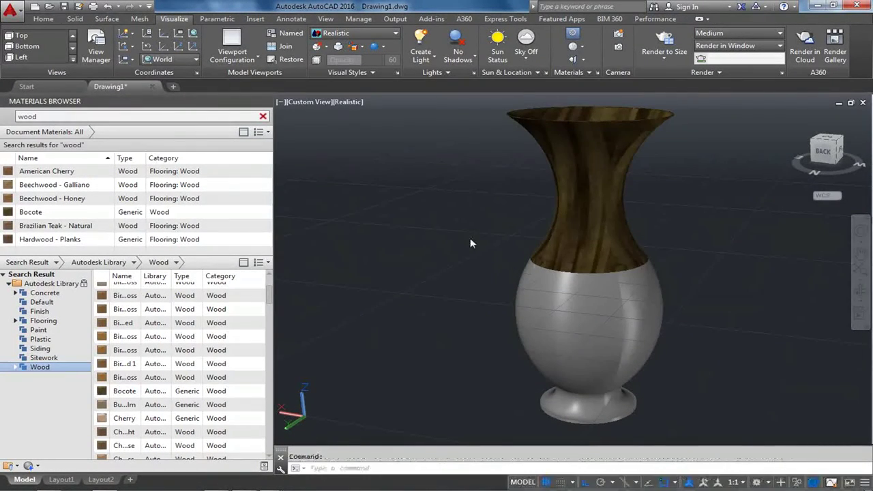
# Step: Put the light Birch - Solid wood on the neck and zoom extents to view it
pyautogui.moveTo(120, 329); pyautogui.dragTo(583, 237)
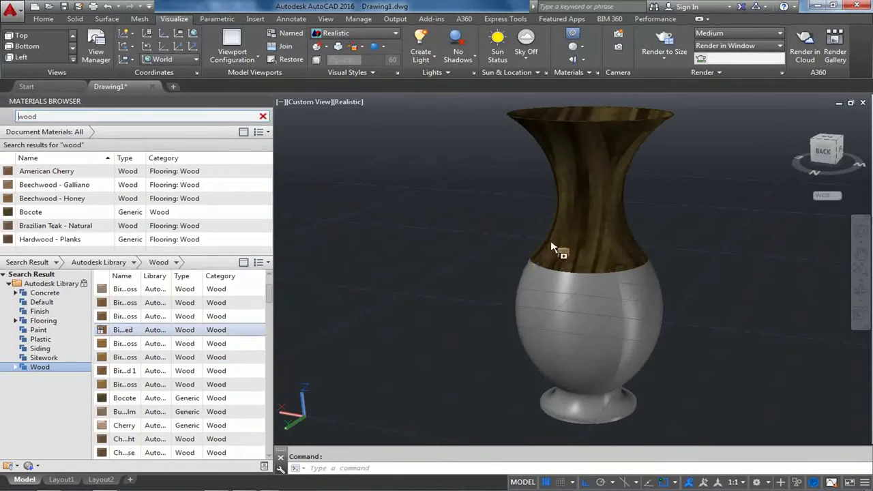
pyautogui.click(399, 273)
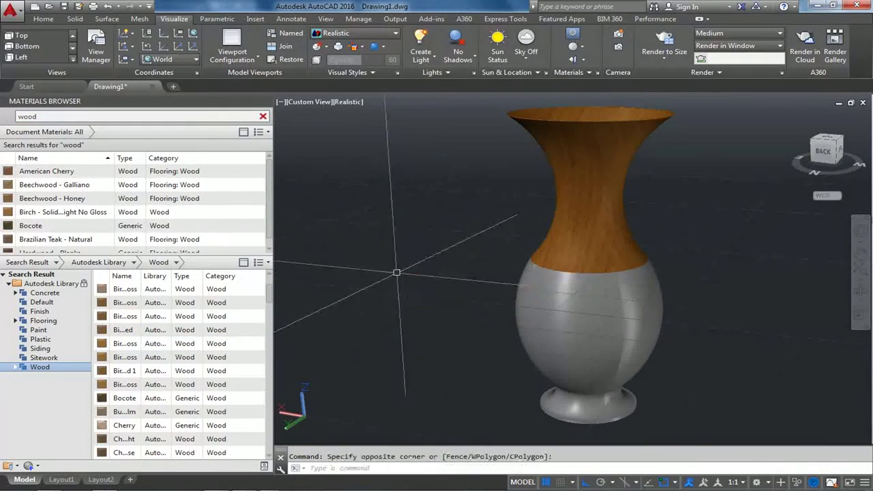
pyautogui.press('Escape')
pyautogui.write('z')
pyautogui.press('Return')
pyautogui.write('e')
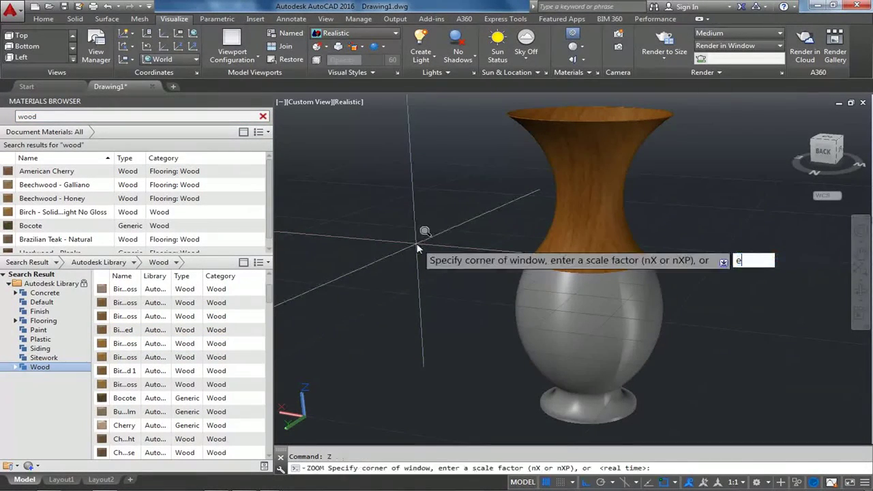
pyautogui.press('Return')
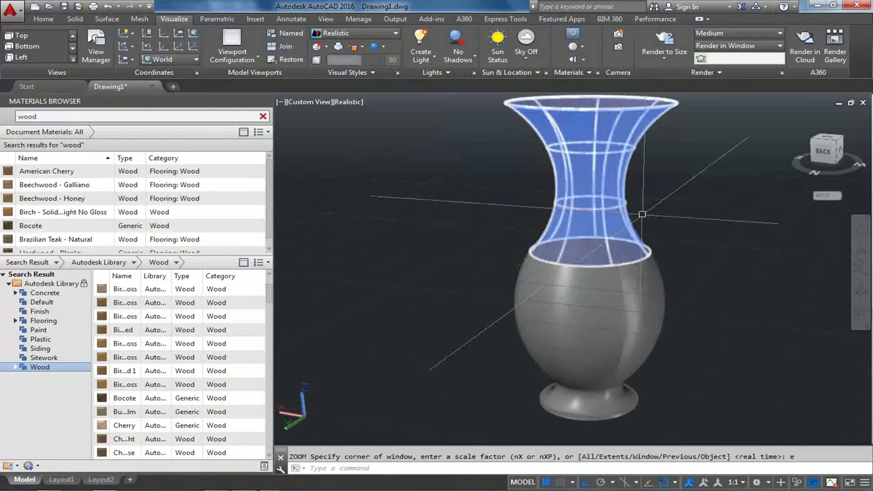
pyautogui.keyDown('shift'); pyautogui.moveTo(675, 201); pyautogui.dragTo(681, 198, button='middle'); pyautogui.keyUp('shift')
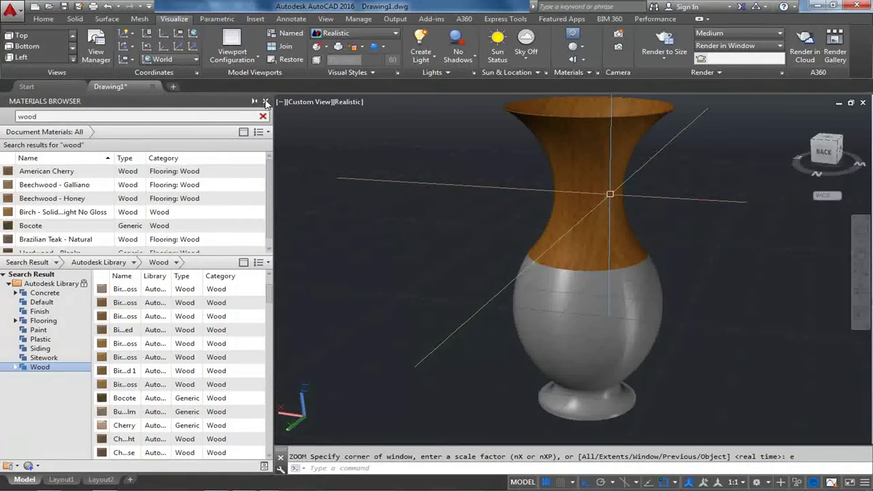
# Step: Close the Materials Browser and zoom extents to fit the whole vase
pyautogui.click(265, 102)
pyautogui.click(686, 201)
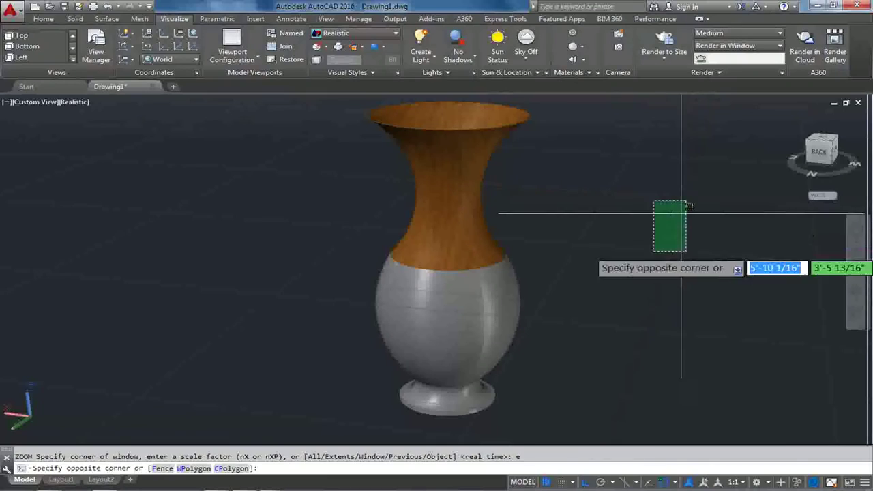
pyautogui.click(654, 250)
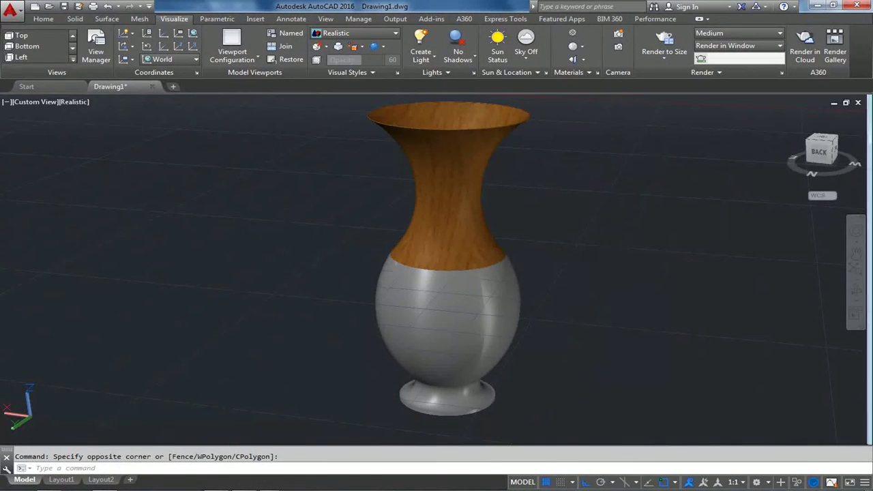
pyautogui.write('z')
pyautogui.press('Return')
pyautogui.write('e')
pyautogui.press('Return')
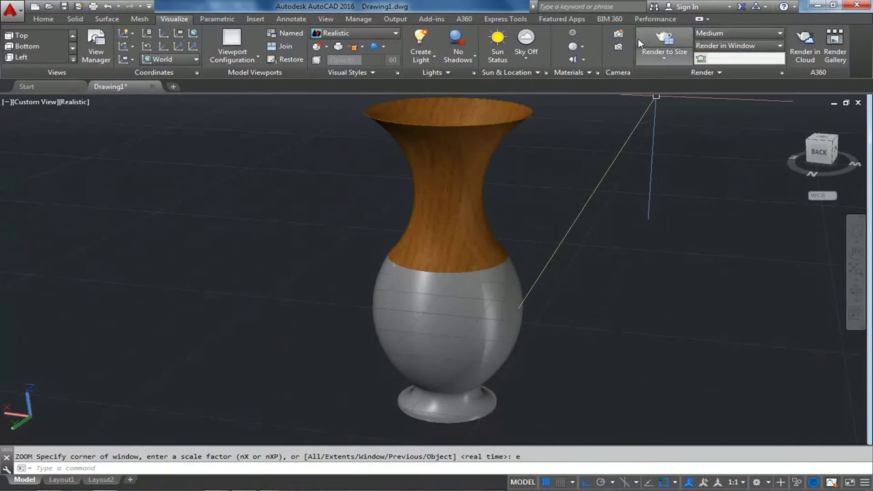
# Step: Set the render preset to High and pick a render output size
pyautogui.click(720, 34)
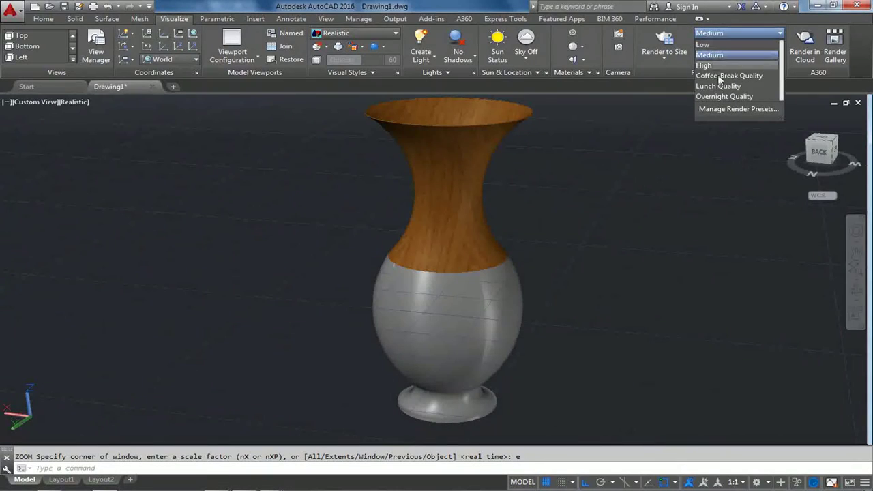
pyautogui.click(709, 65)
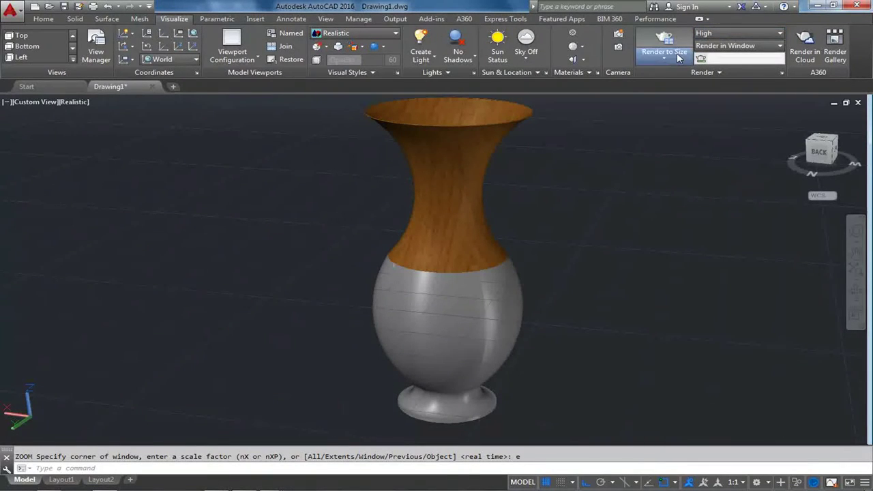
pyautogui.click(679, 58)
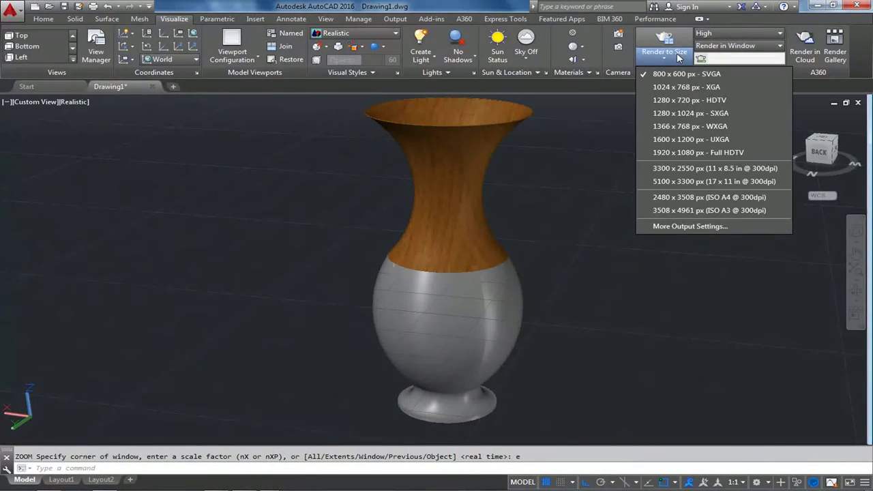
pyautogui.click(682, 103)
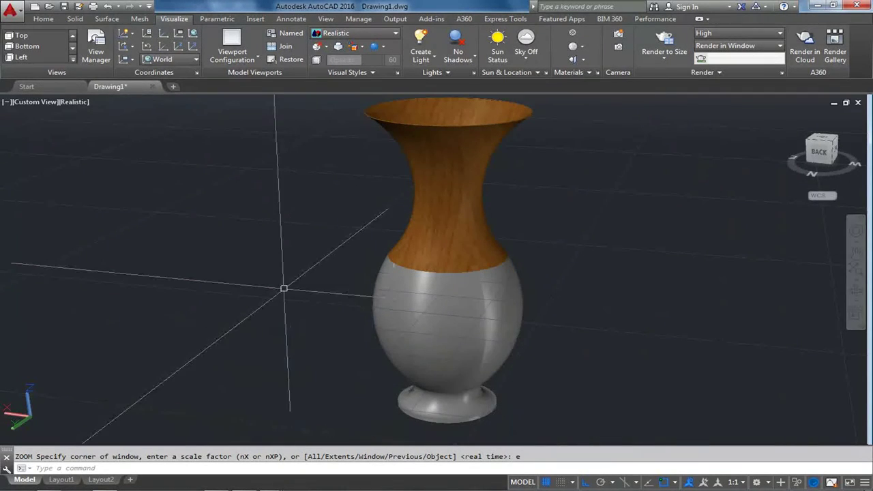
pyautogui.click(270, 292)
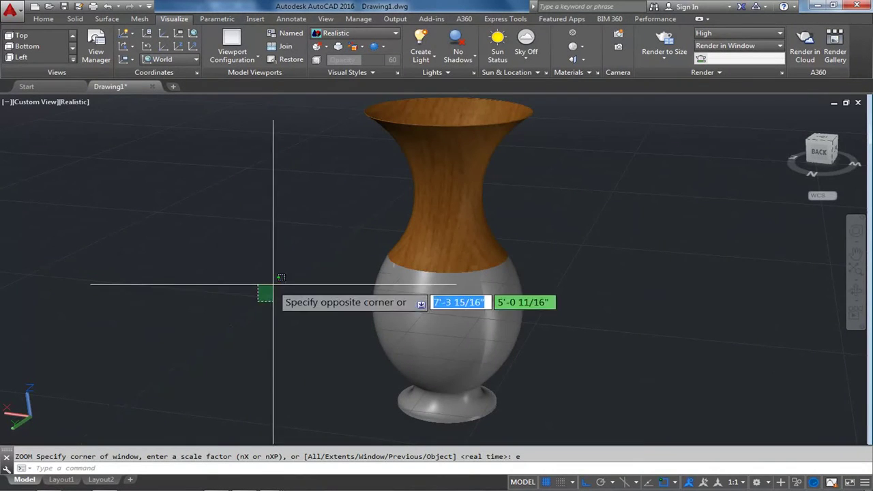
pyautogui.press('Escape')
pyautogui.click(247, 325)
# Step: Run the RENDER command to render the vase at High quality
pyautogui.write('rende')
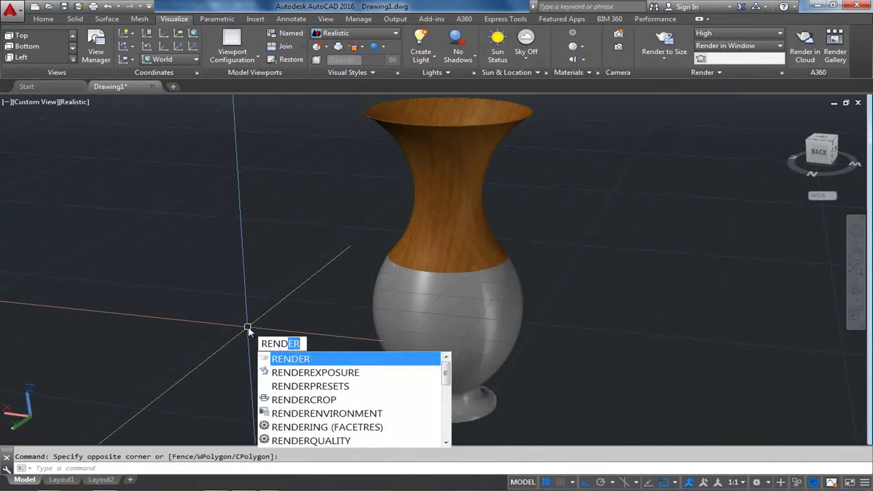
pyautogui.press('Return')
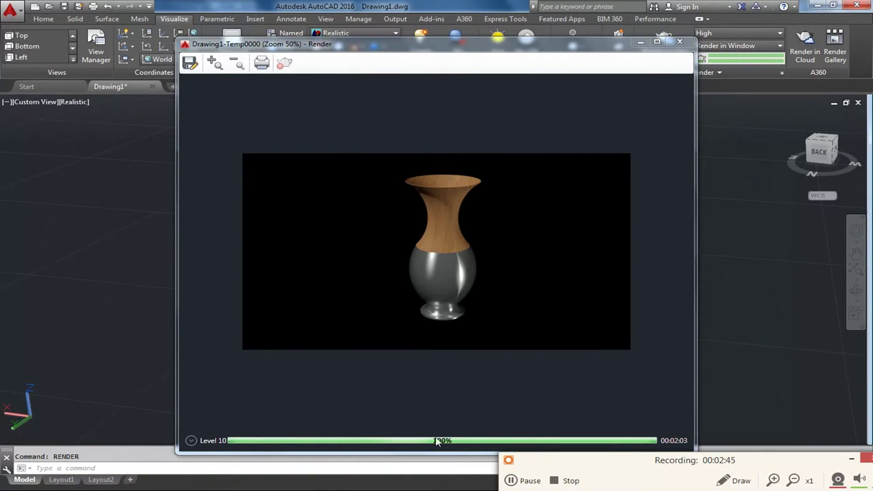
# Step: Save the render to the Desktop as flower Vase.png, accepting 32-bit PNG options
pyautogui.click(190, 64)
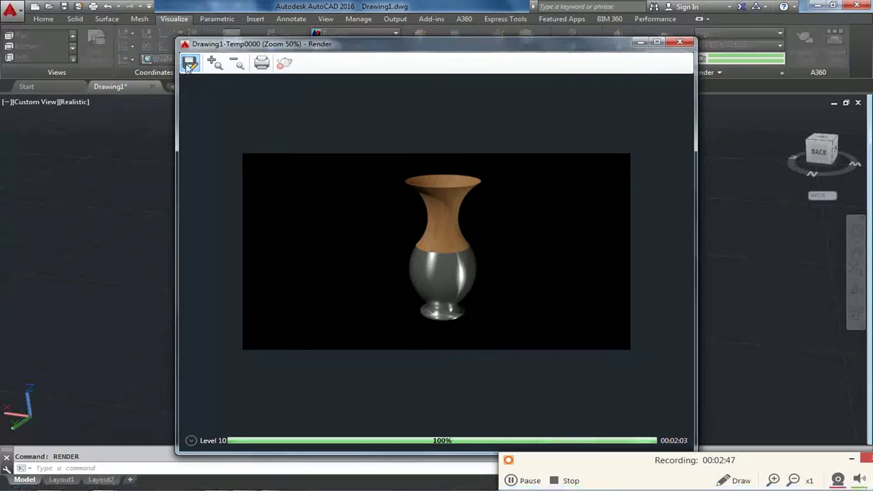
pyautogui.click(187, 234)
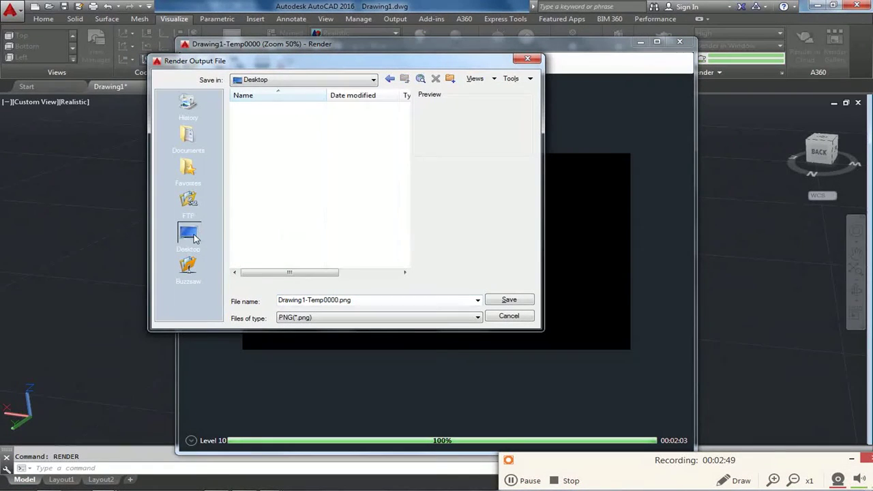
pyautogui.click(372, 80)
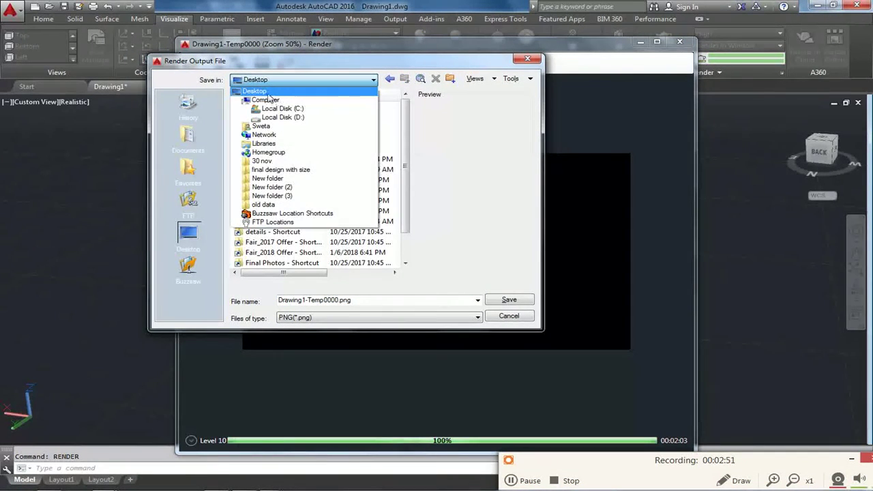
pyautogui.click(263, 91)
pyautogui.click(360, 300)
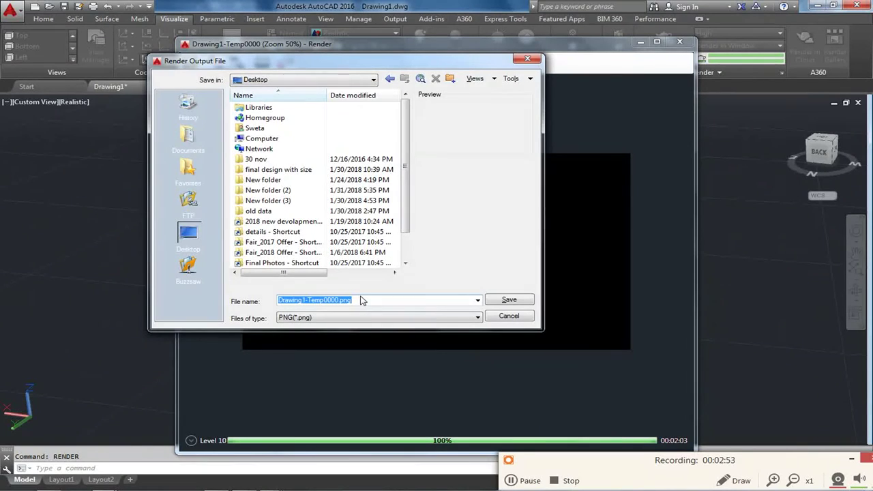
pyautogui.write('flower Vase')
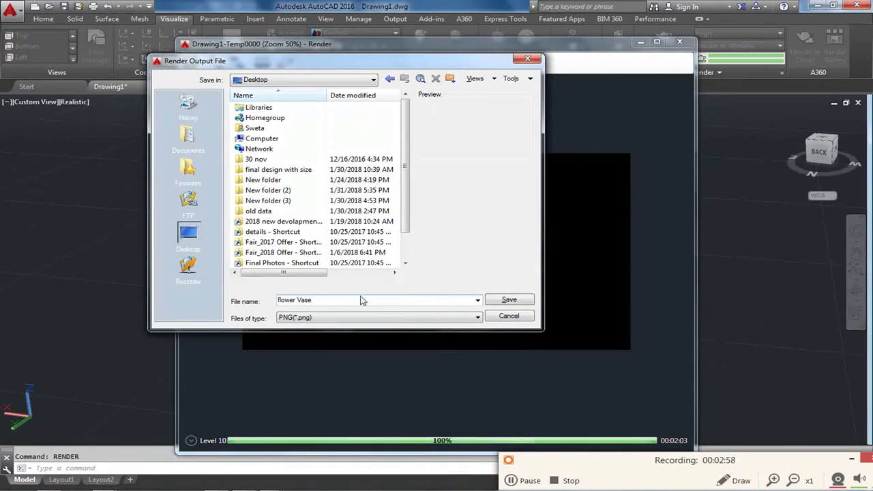
pyautogui.press('Return')
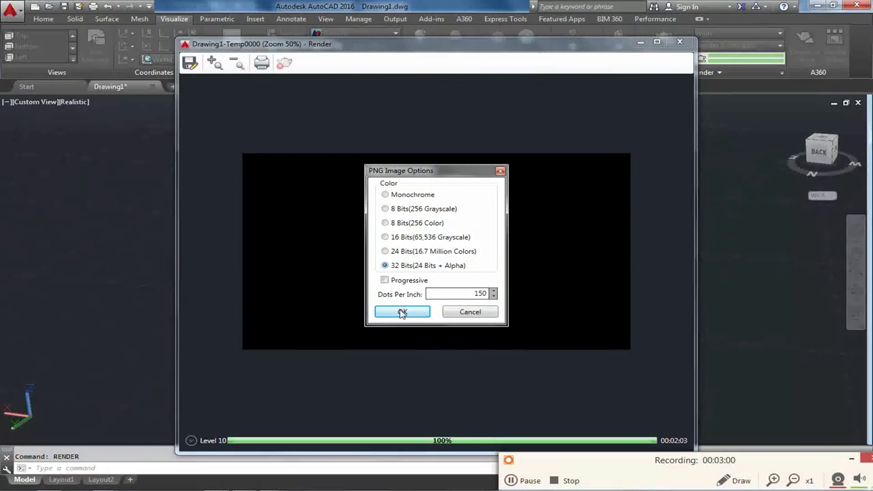
pyautogui.click(402, 312)
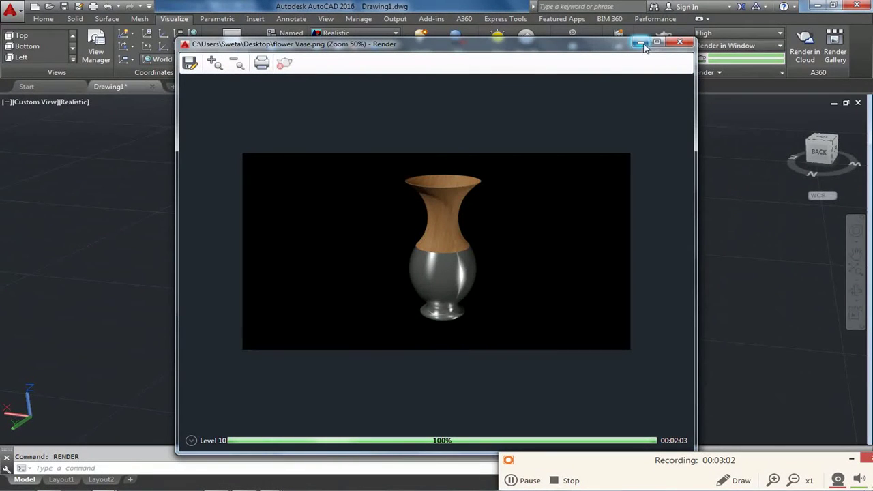
# Step: Clear AutoCAD and the photo viewer off the desktop and open flower Vase.png with Photoshop CS3
pyautogui.click(679, 42)
pyautogui.click(821, 6)
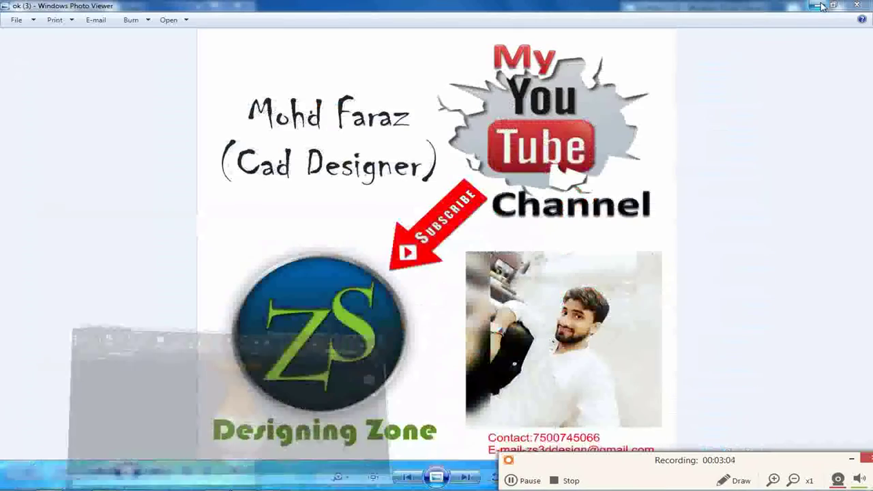
pyautogui.click(815, 6)
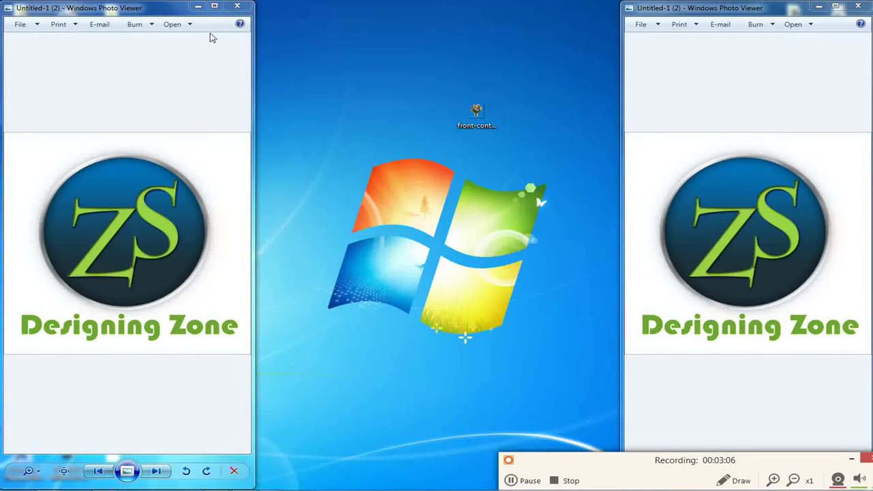
pyautogui.moveTo(176, 15); pyautogui.dragTo(72, 19)
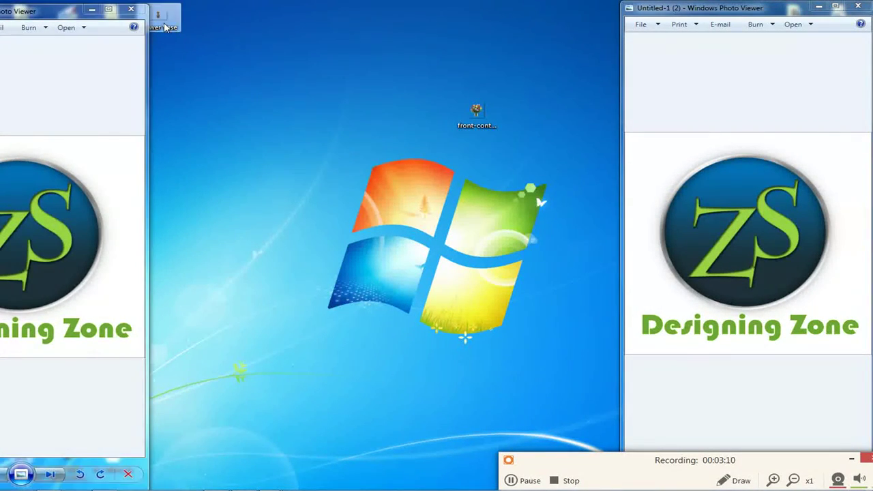
pyautogui.rightClick(164, 23)
pyautogui.moveTo(259, 183)
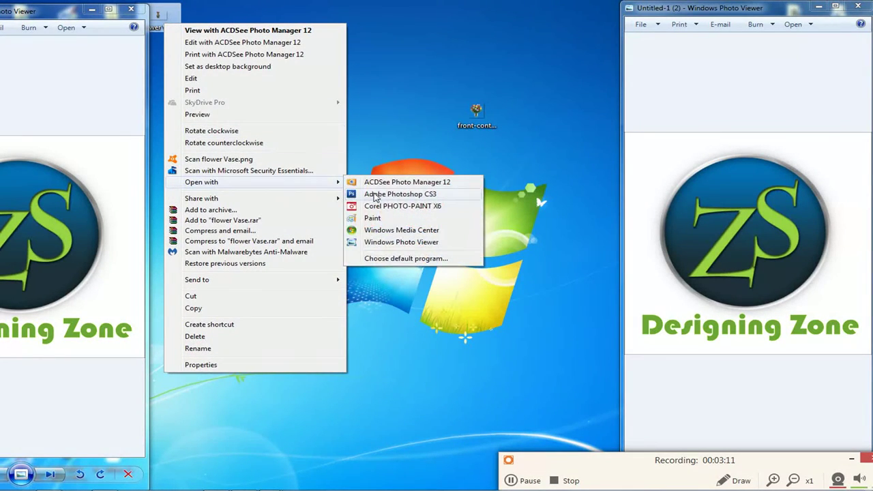
pyautogui.click(375, 197)
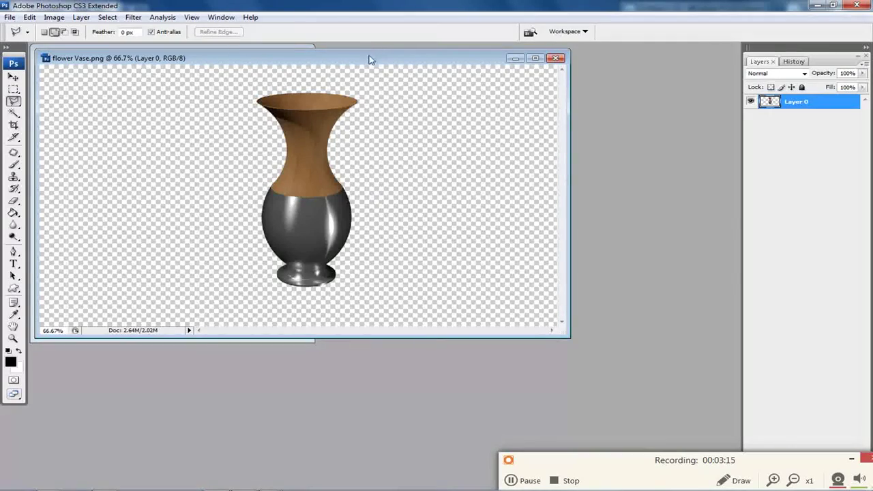
# Step: Move the vase window aside and try dragging the bouquet into it with the Move tool
pyautogui.moveTo(369, 60); pyautogui.dragTo(529, 128)
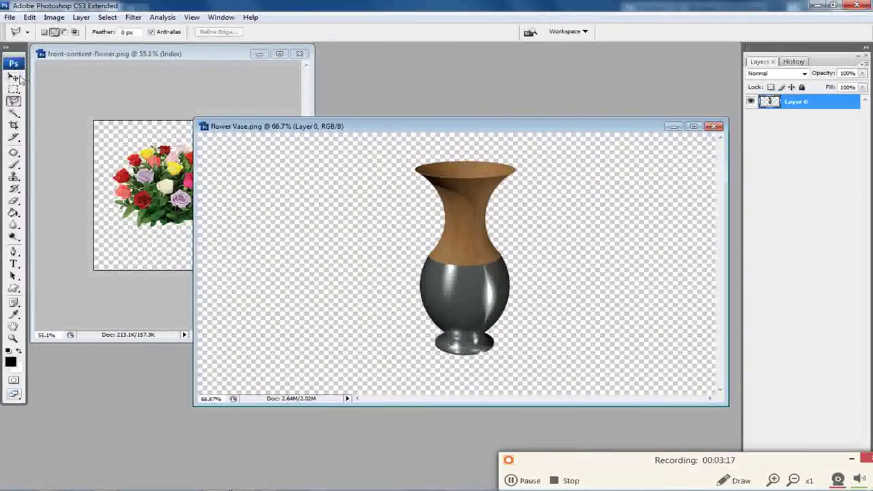
pyautogui.click(14, 77)
pyautogui.moveTo(136, 179); pyautogui.dragTo(441, 209)
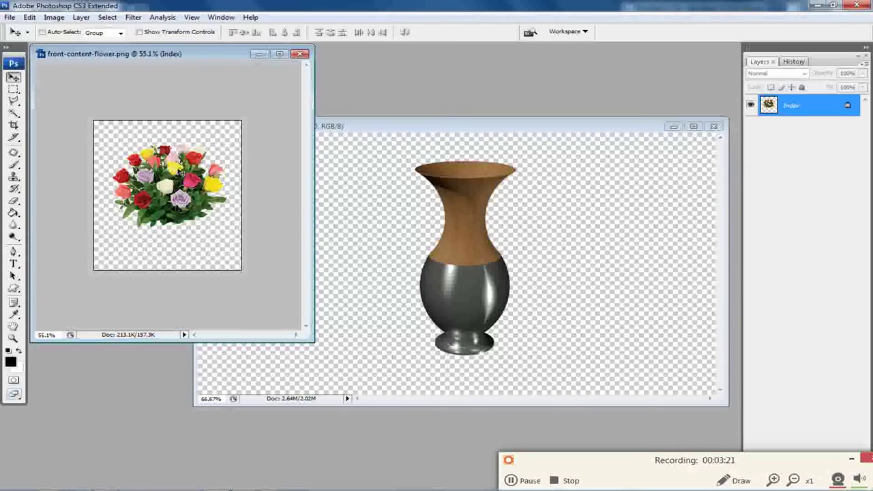
pyautogui.moveTo(128, 143); pyautogui.dragTo(428, 225)
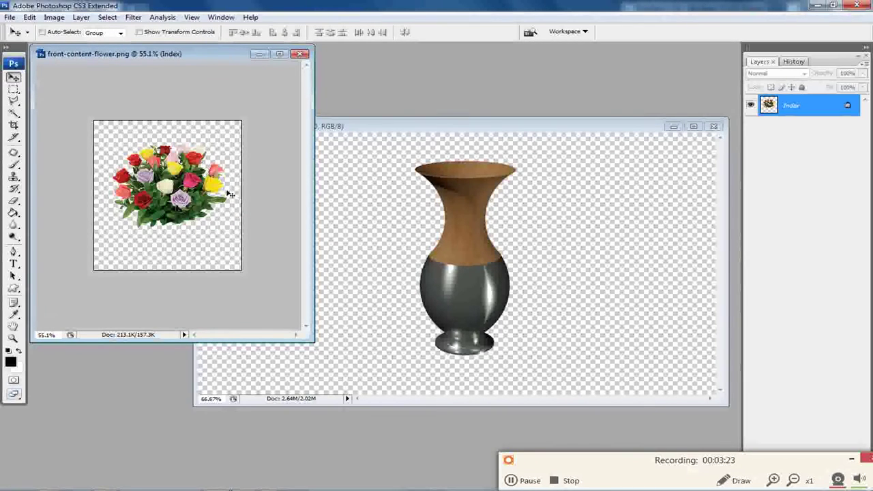
# Step: Draw a rectangular marquee around the rose bouquet and bring the vase image forward
pyautogui.click(13, 89)
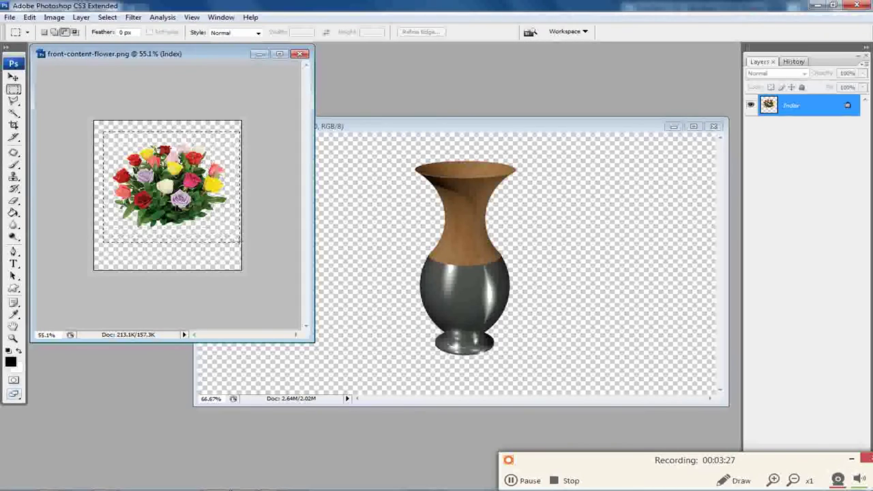
pyautogui.moveTo(212, 218); pyautogui.dragTo(237, 243)
pyautogui.click(527, 138)
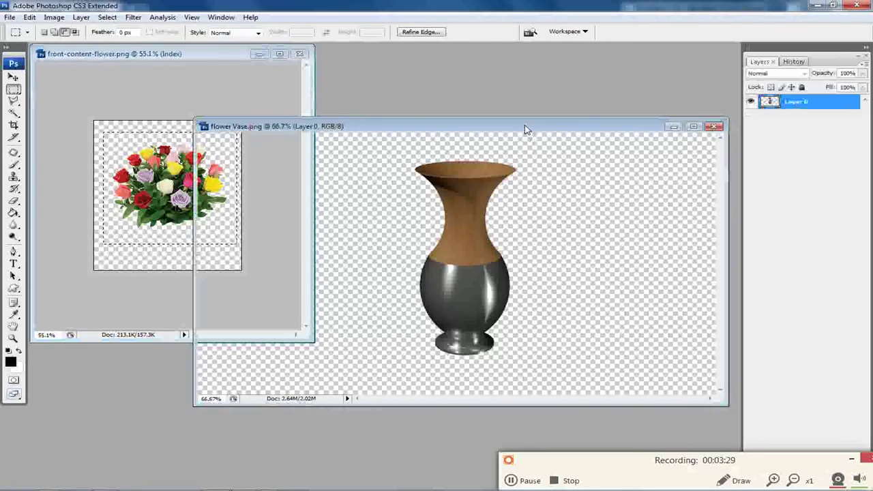
pyautogui.click(13, 77)
# Step: Drag the bouquet into flower Vase.png as a new layer and maximize the window to fit the canvas
pyautogui.moveTo(114, 157); pyautogui.dragTo(395, 223)
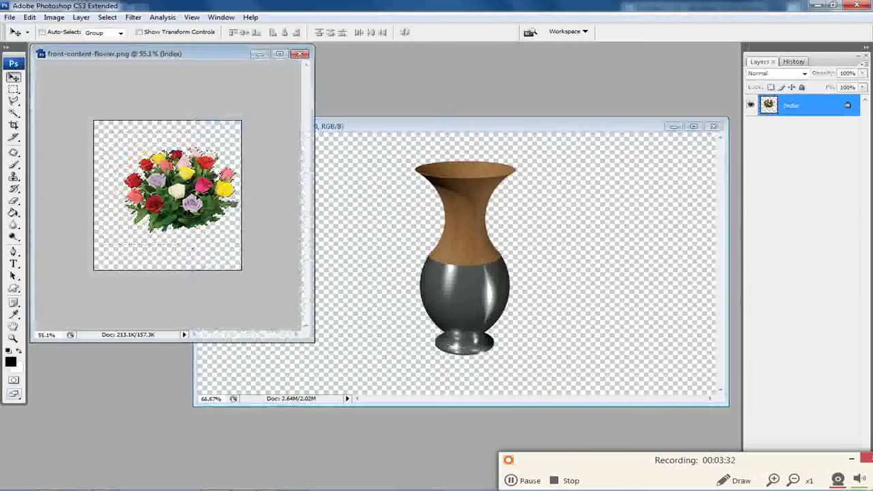
pyautogui.click(692, 129)
pyautogui.hotkey('ctrl', '0')
pyautogui.hotkey('ctrl', '-')
pyautogui.moveTo(336, 187); pyautogui.dragTo(407, 169)
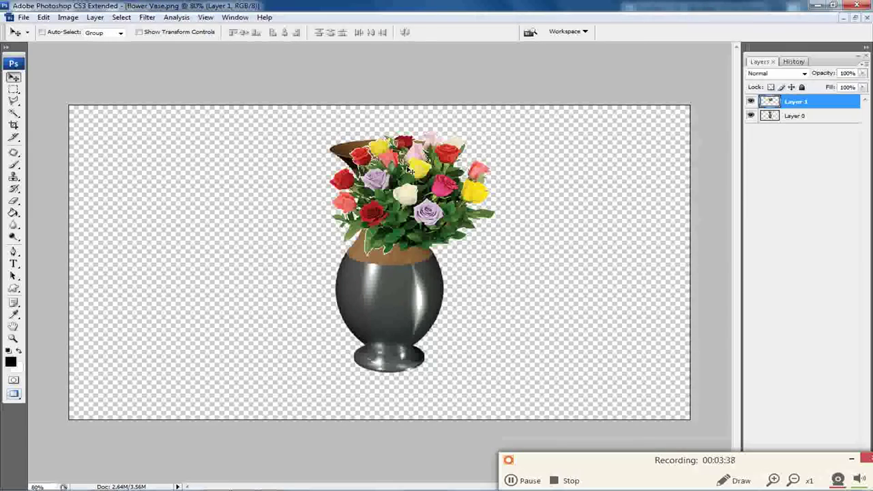
# Step: Free Transform the bouquet to roughly 73.3% by 54.4% and place it in the vase mouth
pyautogui.hotkey('ctrl', 't')
pyautogui.keyDown('shift'); pyautogui.moveTo(495, 131); pyautogui.dragTo(413, 193); pyautogui.keyUp('shift')
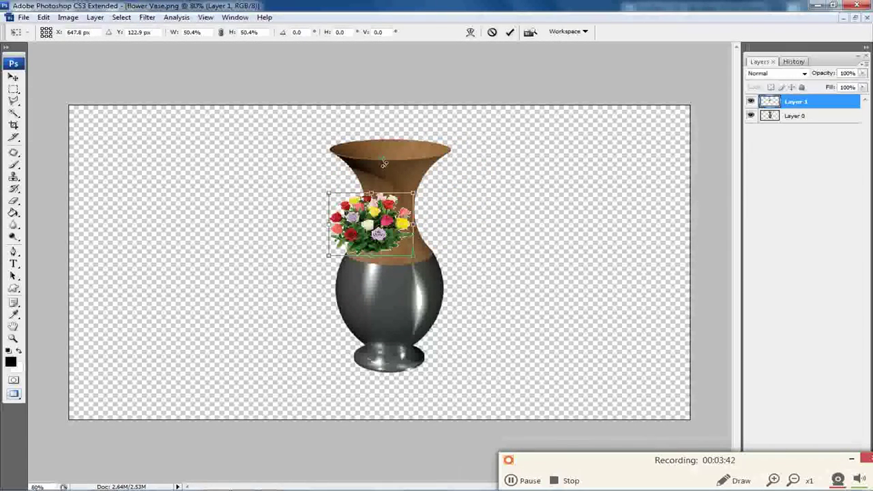
pyautogui.moveTo(384, 163)
pyautogui.mouseDown()
pyautogui.moveTo(379, 219)
pyautogui.moveTo(403, 160)
pyautogui.moveTo(452, 146)
pyautogui.mouseUp()
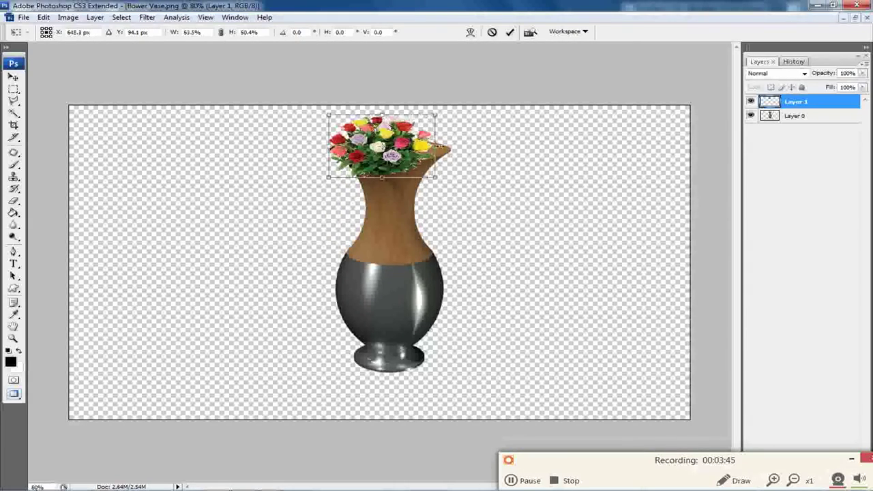
pyautogui.moveTo(387, 115); pyautogui.dragTo(392, 109)
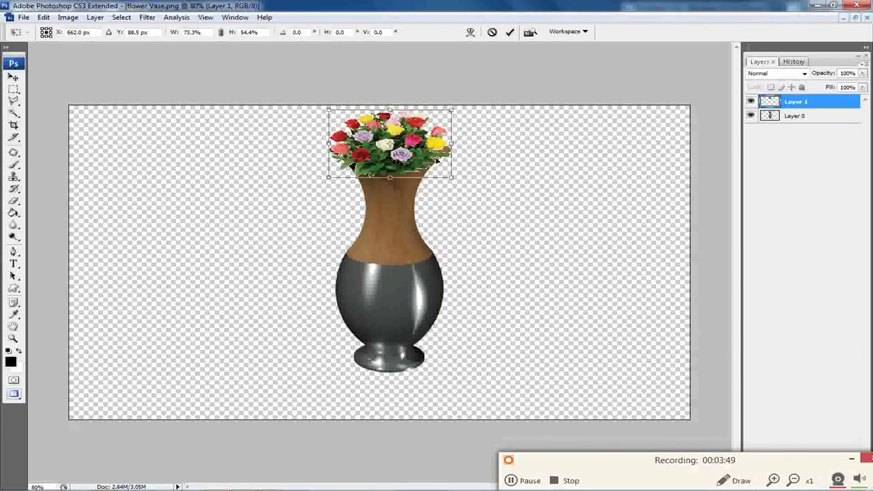
pyautogui.click(14, 78)
# Step: Apply the bouquet transform, then move the vase layer (Layer 0) slightly down and apply
pyautogui.click(362, 191)
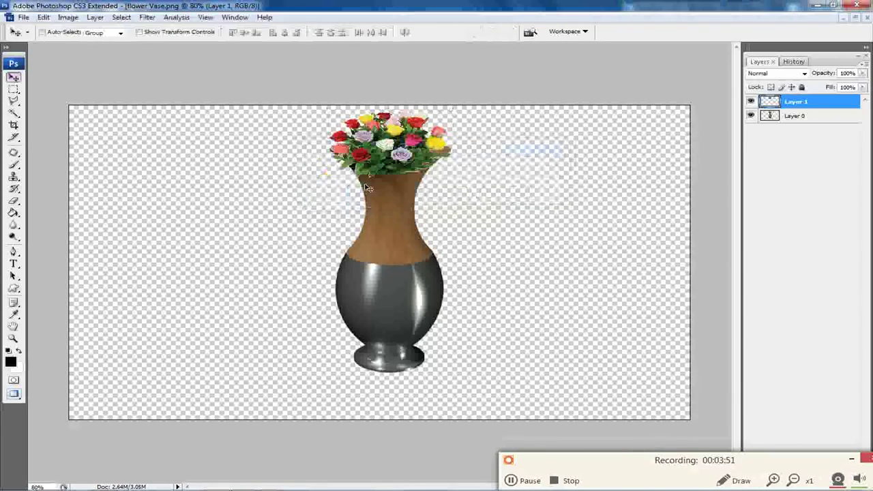
pyautogui.click(805, 118)
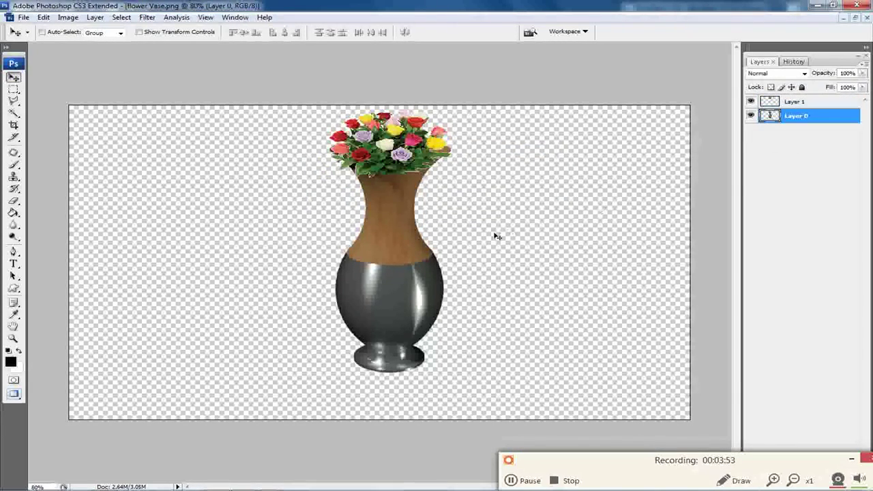
pyautogui.hotkey('ctrl', 't')
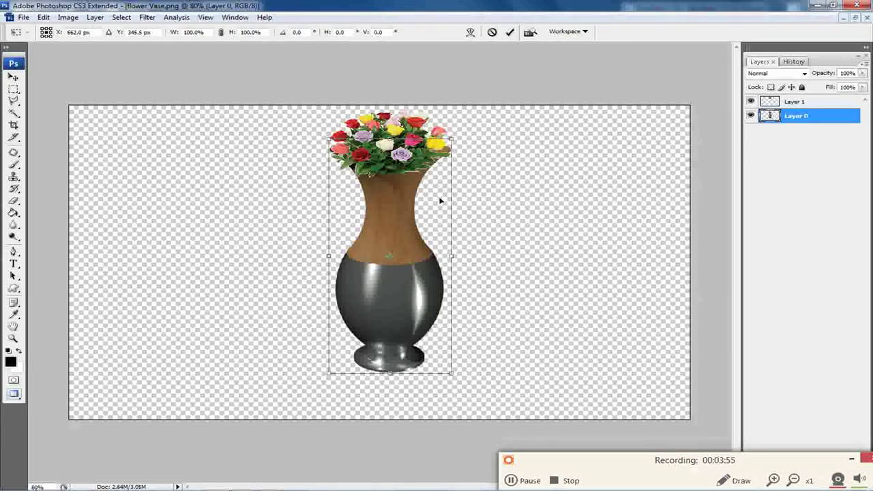
pyautogui.moveTo(440, 201); pyautogui.dragTo(439, 215)
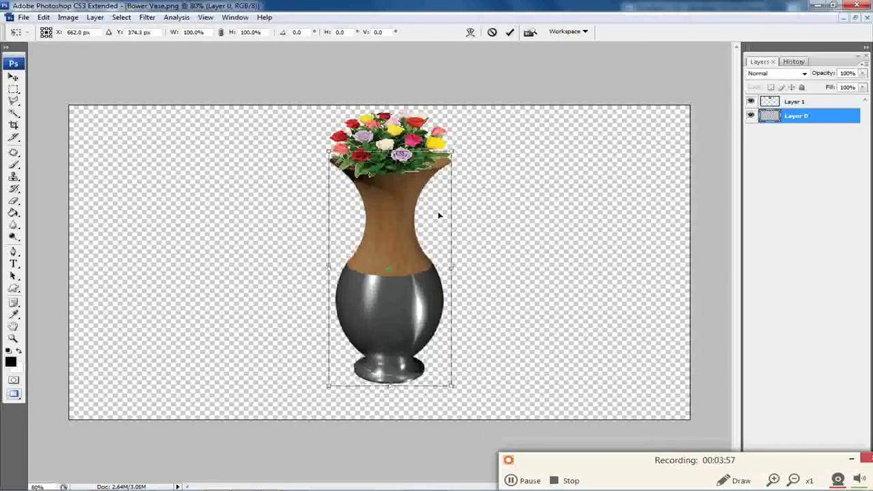
pyautogui.press('Down')
pyautogui.press('Down')
pyautogui.press('Down')
pyautogui.press('Down')
pyautogui.press('Down')
pyautogui.press('Down')
pyautogui.press('Down')
pyautogui.press('Down')
pyautogui.press('Down')
pyautogui.press('Down')
pyautogui.press('Down')
pyautogui.press('Down')
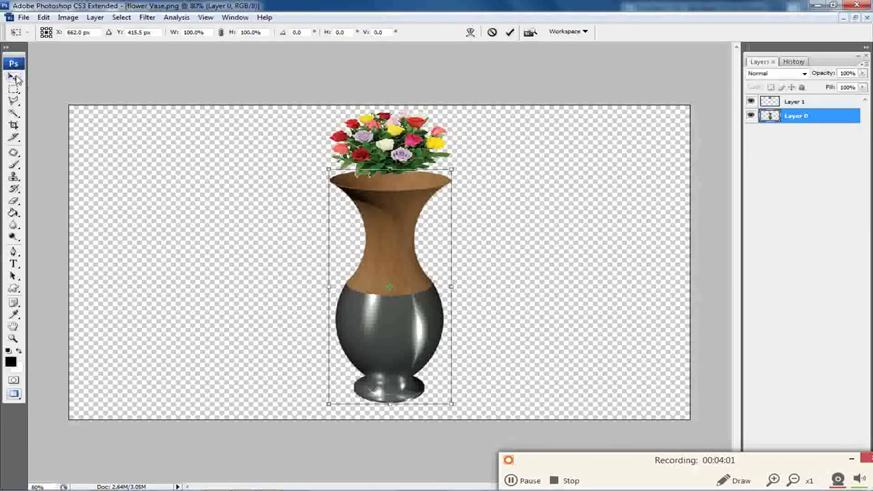
pyautogui.click(14, 76)
pyautogui.click(375, 192)
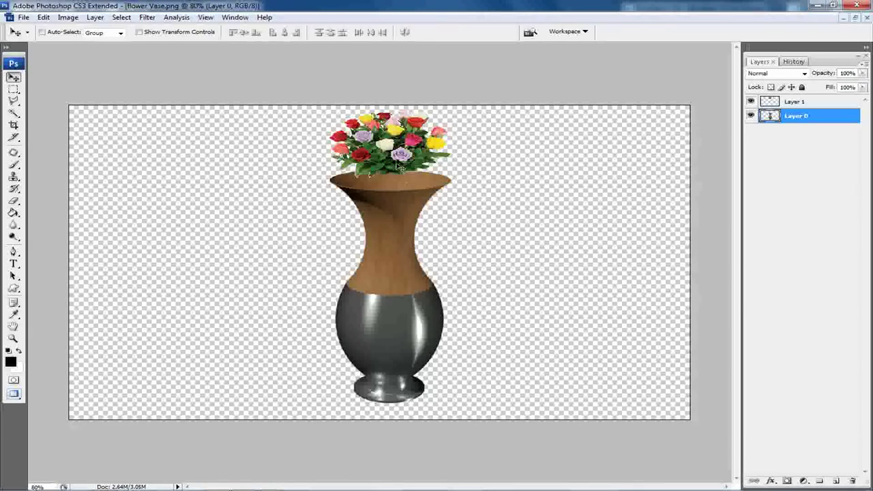
# Step: Rescale the bouquet (Layer 1) to 132.2% by 152.8%, centre it on the vase neck, and apply
pyautogui.click(818, 105)
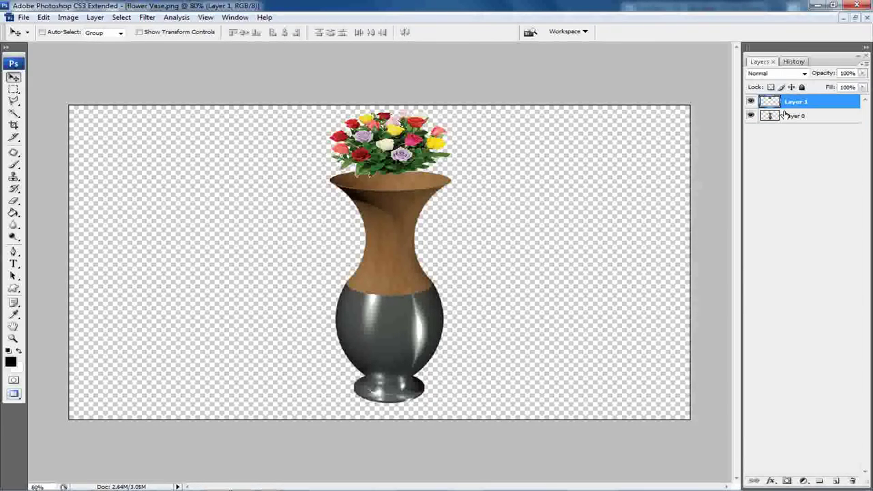
pyautogui.hotkey('ctrl', 't')
pyautogui.moveTo(454, 178); pyautogui.dragTo(477, 208)
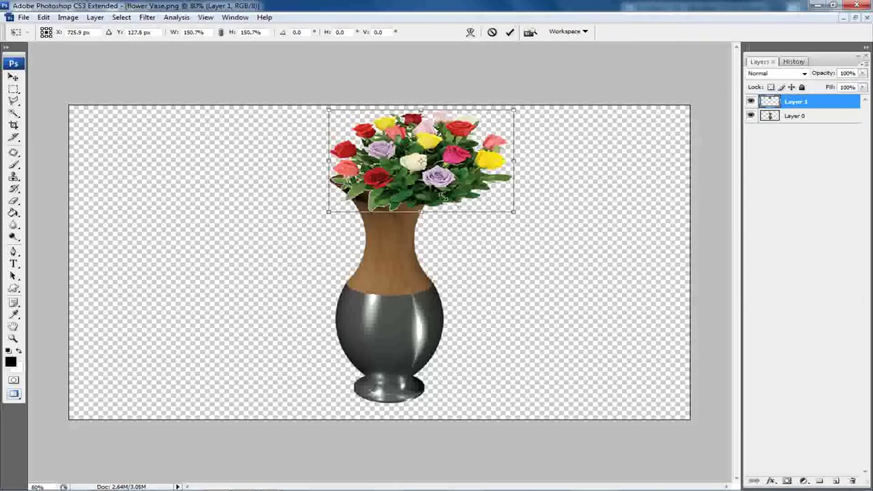
pyautogui.moveTo(417, 177); pyautogui.dragTo(421, 185)
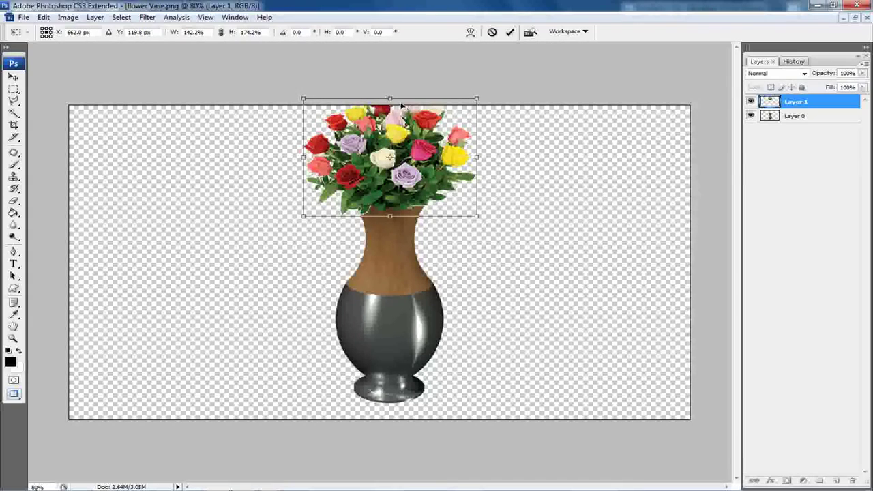
pyautogui.moveTo(390, 98); pyautogui.dragTo(390, 106)
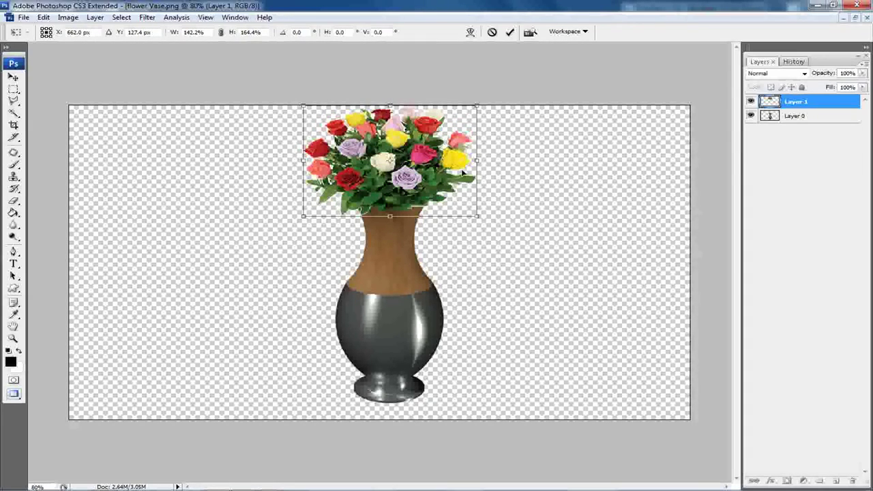
pyautogui.moveTo(391, 158); pyautogui.dragTo(393, 158)
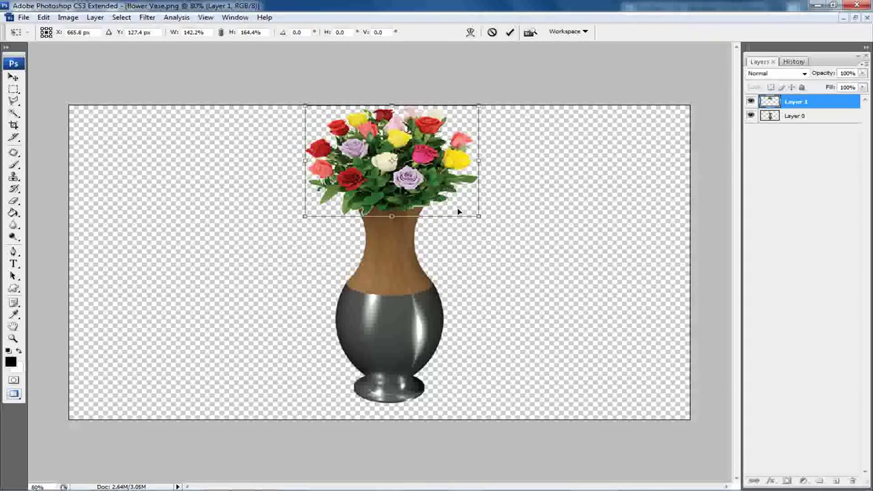
pyautogui.moveTo(476, 215); pyautogui.dragTo(464, 205)
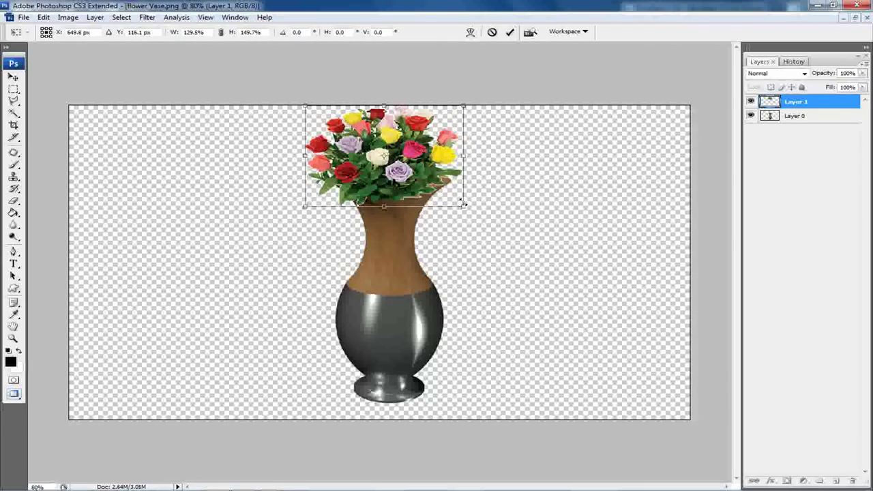
pyautogui.moveTo(386, 157); pyautogui.dragTo(390, 157)
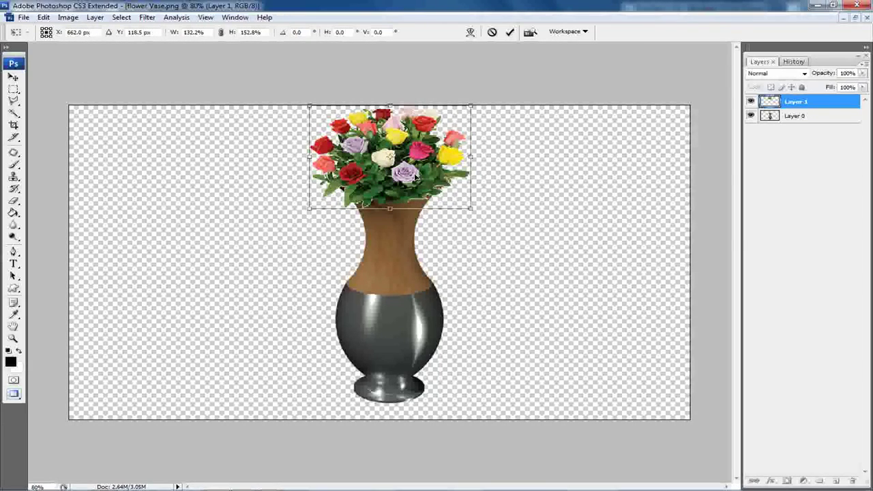
pyautogui.moveTo(450, 190); pyautogui.dragTo(452, 192)
pyautogui.press('Up')
pyautogui.press('Up')
pyautogui.press('Up')
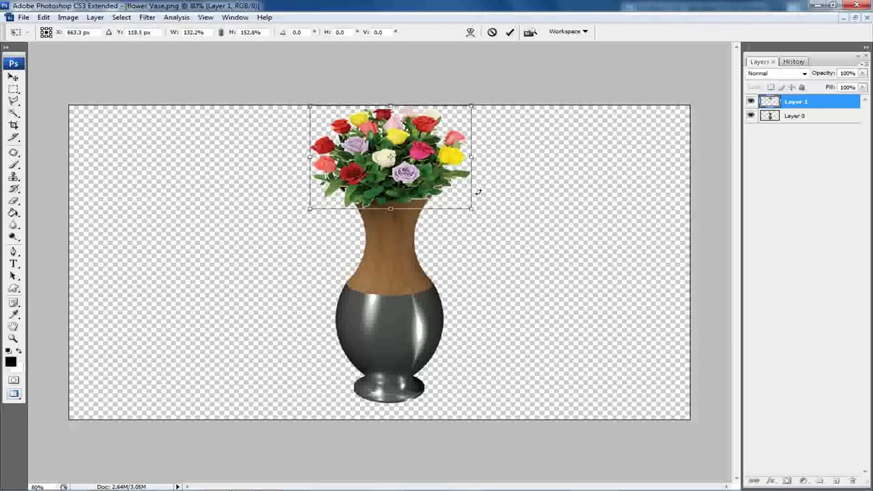
pyautogui.click(17, 77)
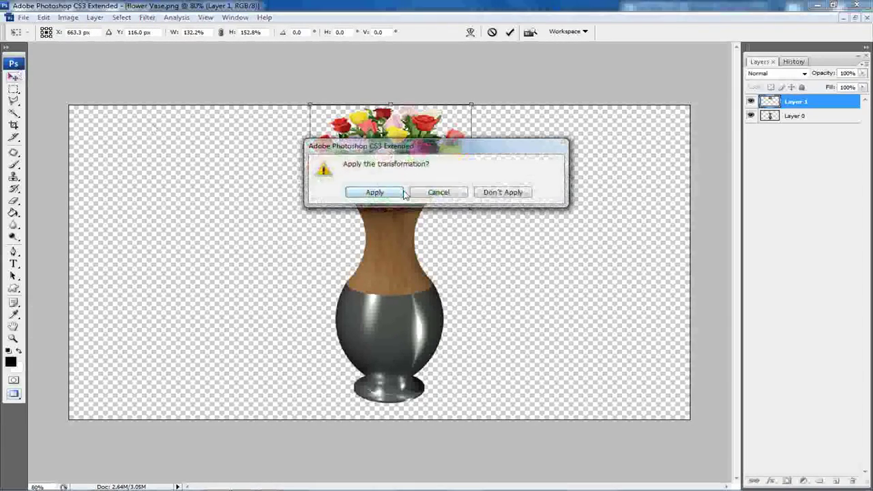
pyautogui.click(345, 189)
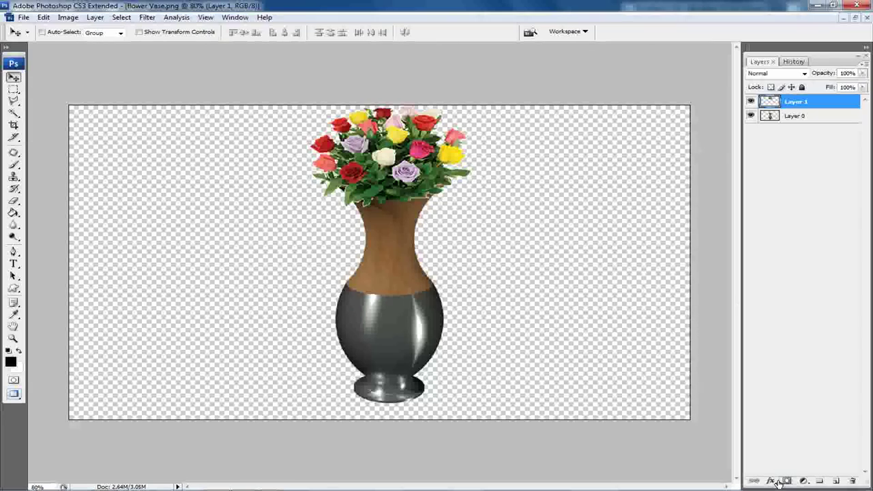
# Step: Try a Brightness/Contrast adjustment layer on the whole image, then cancel it
pyautogui.click(803, 481)
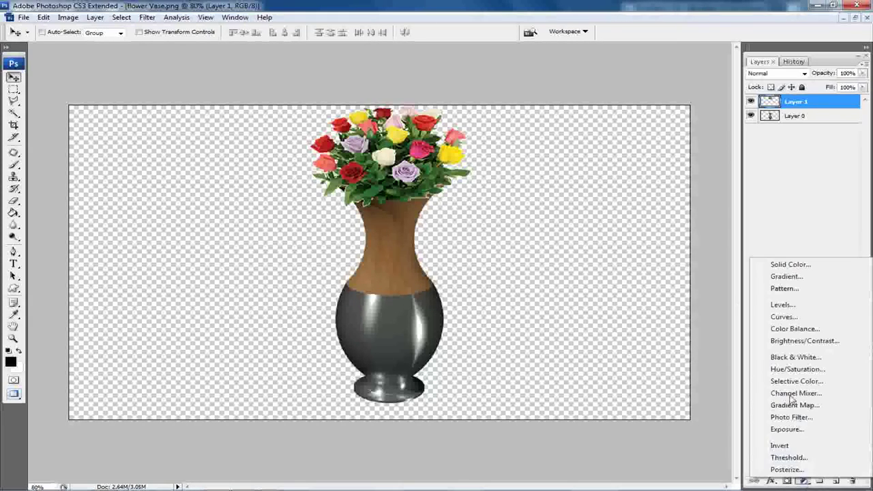
pyautogui.click(789, 359)
pyautogui.moveTo(648, 330); pyautogui.dragTo(667, 331)
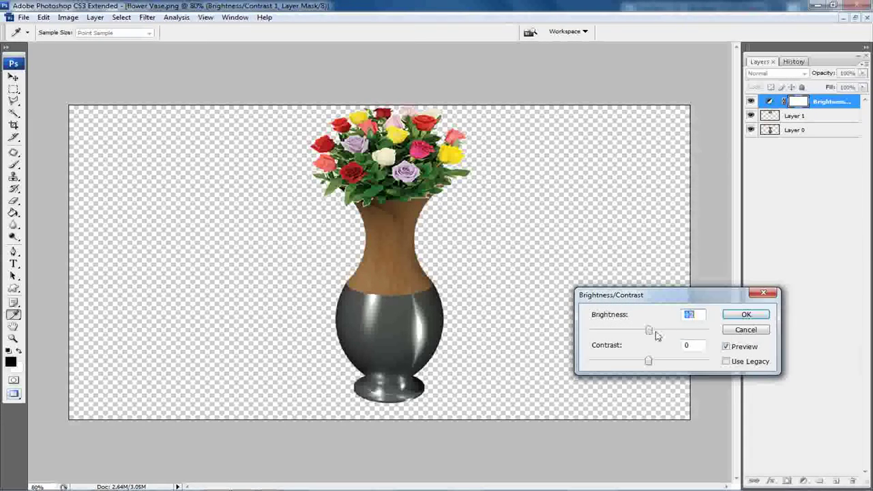
pyautogui.press('Escape')
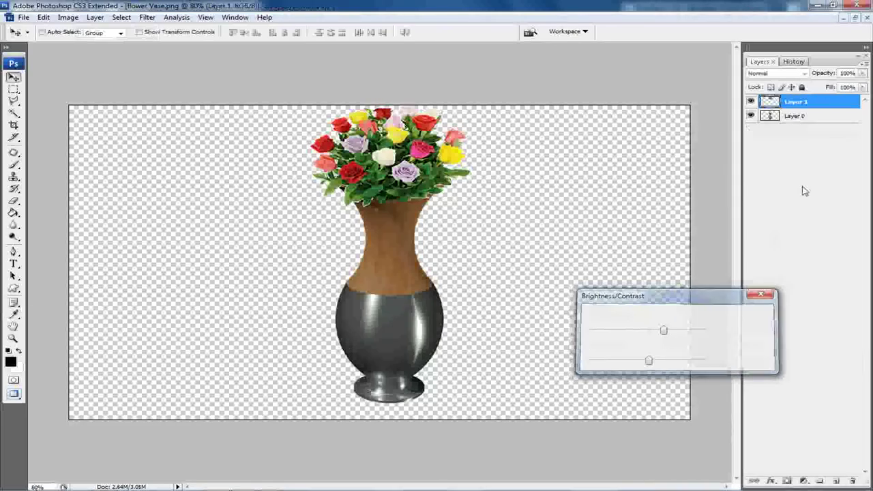
# Step: Select just the vase by Magic Wanding the transparent area and inverting the selection
pyautogui.click(18, 116)
pyautogui.click(267, 197)
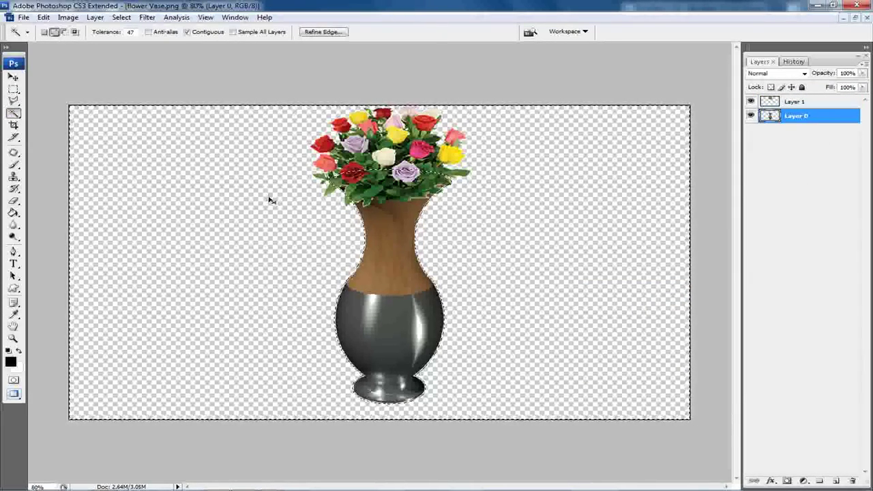
pyautogui.hotkey('ctrl', 'shift', 'i')
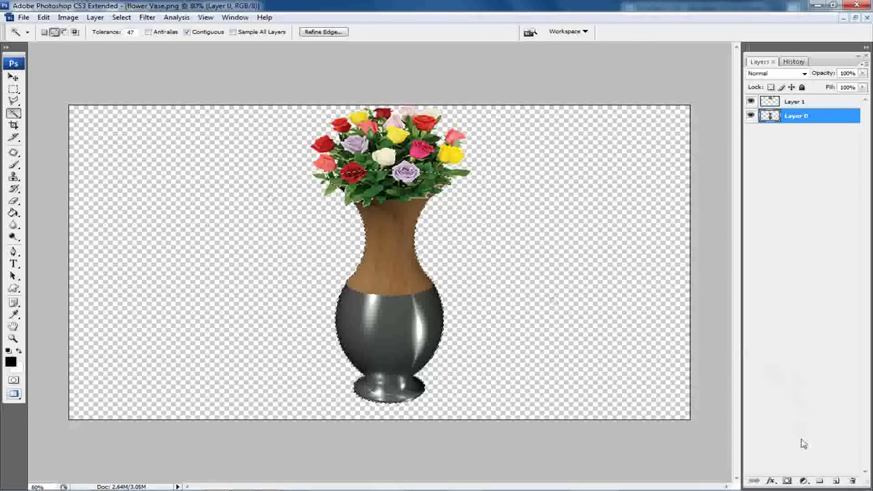
# Step: Add a vase-masked Brightness/Contrast adjustment layer with brightness +83 and contrast +50
pyautogui.click(804, 481)
pyautogui.click(789, 291)
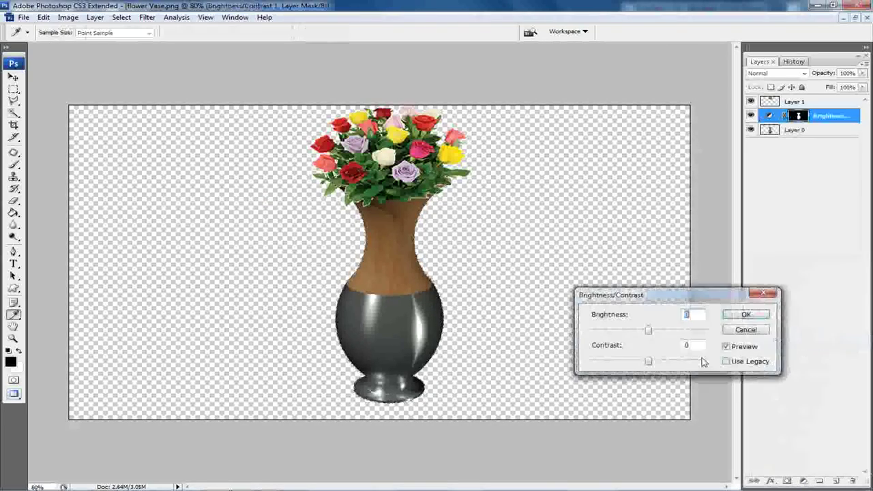
pyautogui.moveTo(651, 332); pyautogui.dragTo(679, 331)
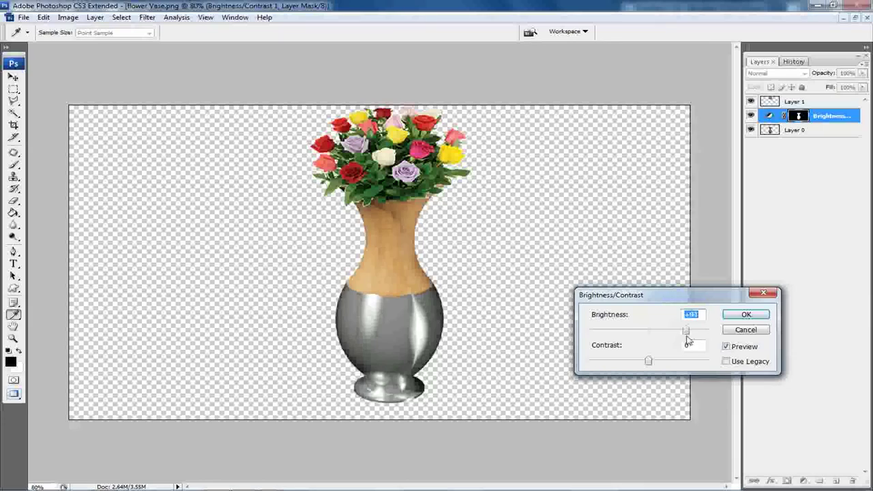
pyautogui.moveTo(650, 361); pyautogui.dragTo(675, 372)
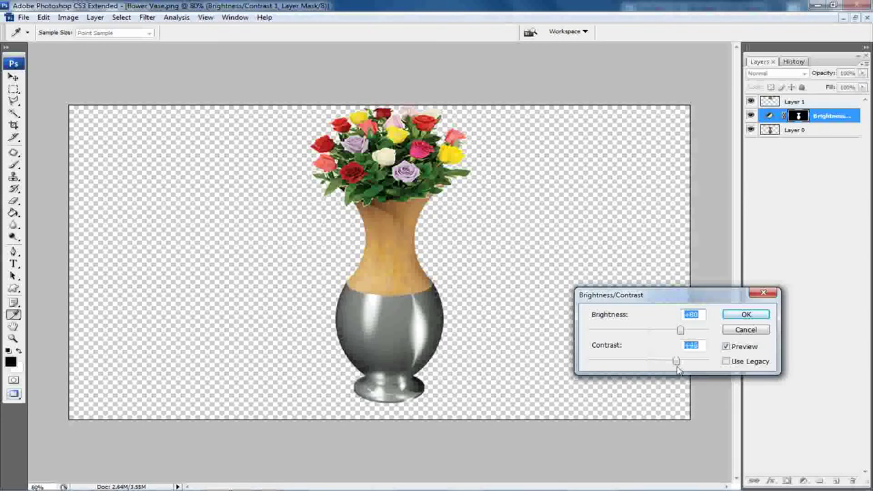
pyautogui.moveTo(680, 330)
pyautogui.mouseDown()
pyautogui.moveTo(663, 331)
pyautogui.moveTo(684, 331)
pyautogui.moveTo(685, 364)
pyautogui.mouseUp()
pyautogui.click(741, 315)
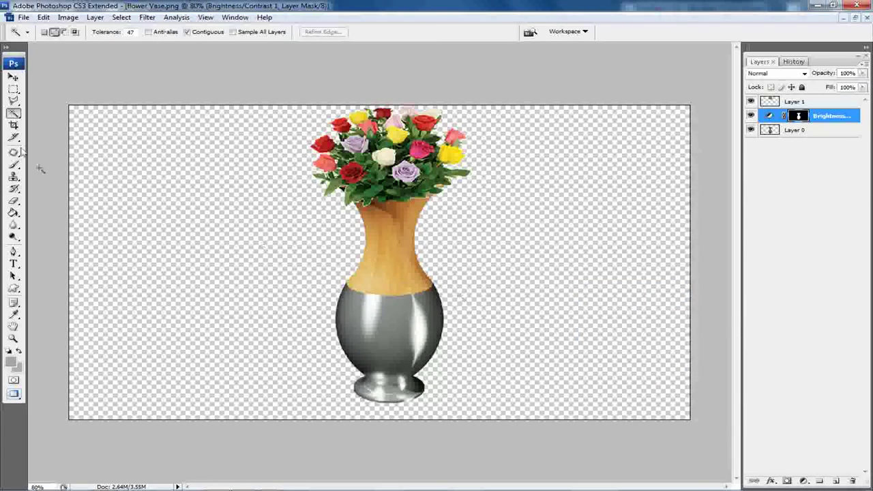
# Step: Crop the canvas to a narrower frame around the vase and bouquet, dropping the empty sides
pyautogui.click(13, 127)
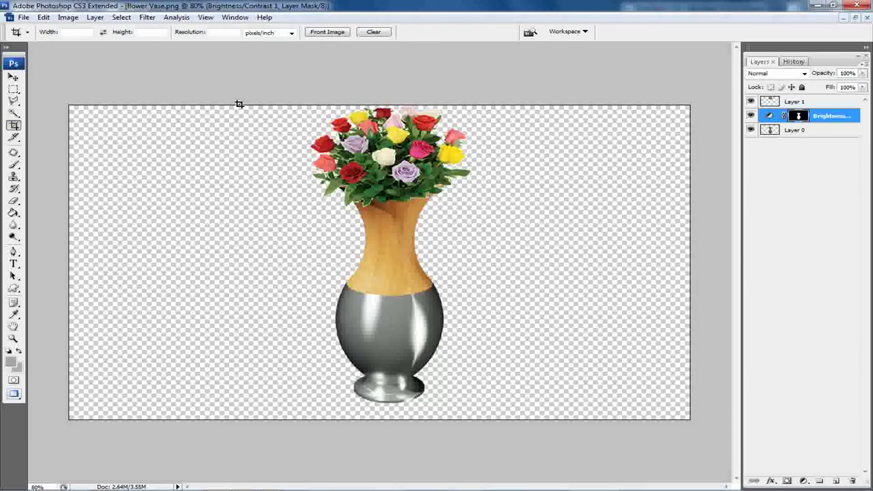
pyautogui.moveTo(476, 362); pyautogui.dragTo(548, 442)
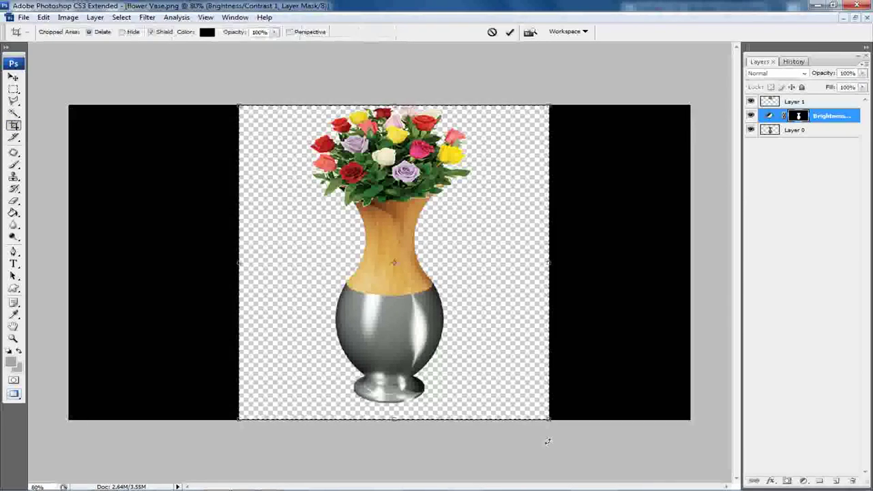
pyautogui.press('Return')
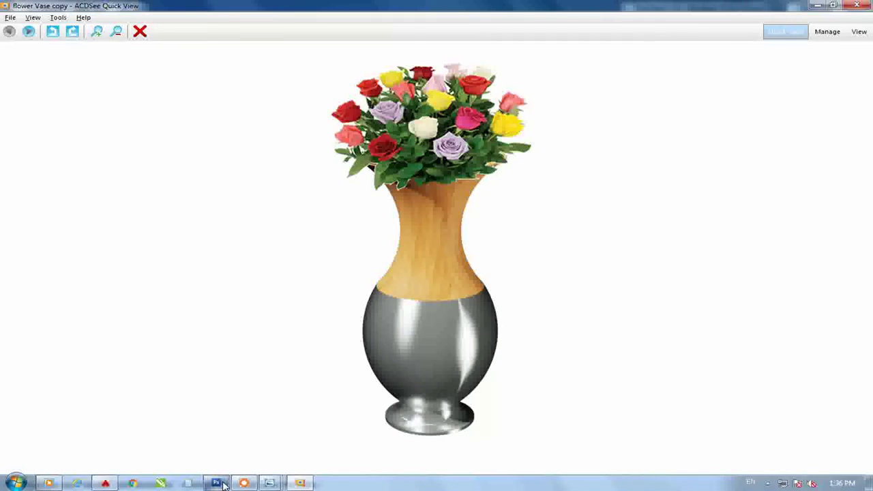
# Step: Back in Photoshop, hide the bouquet layer (Layer 1) and show it again
pyautogui.click(223, 482)
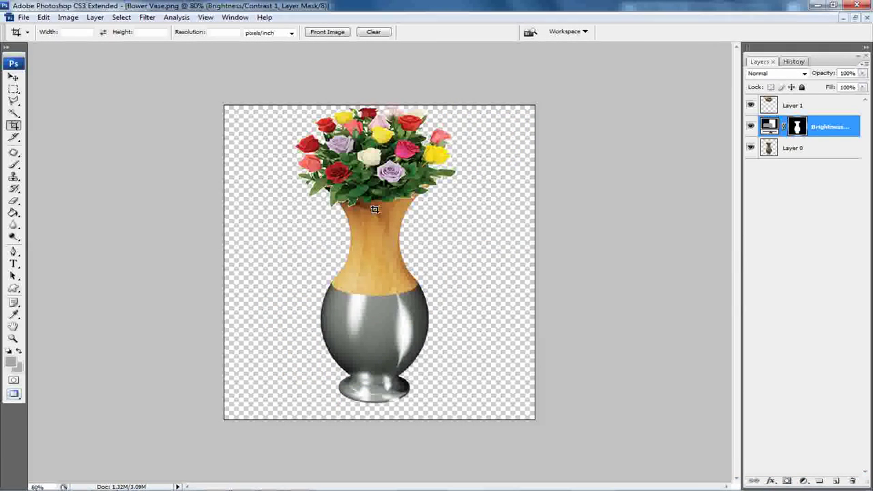
pyautogui.click(750, 105)
pyautogui.click(750, 106)
# Step: Orbit the AutoCAD vase model to view it from below
pyautogui.click(106, 484)
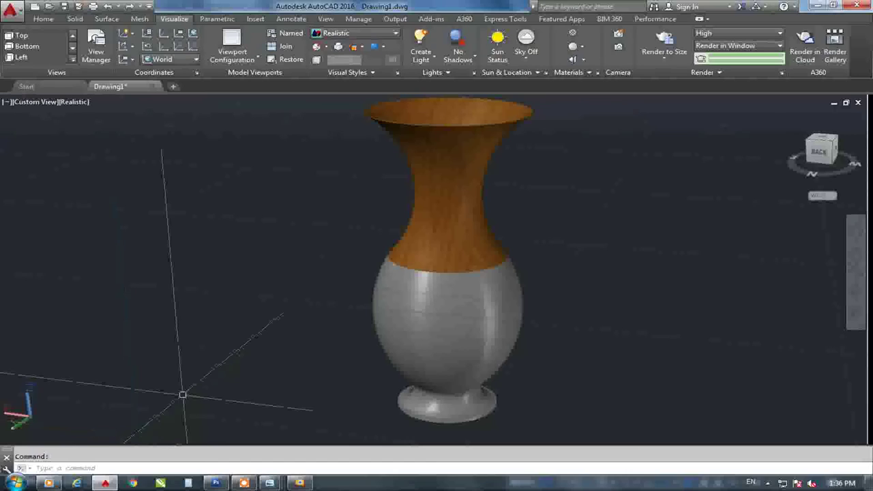
pyautogui.click(647, 176)
pyautogui.moveTo(539, 286)
pyautogui.keyDown('shift'); pyautogui.mouseDown(button='middle')
pyautogui.moveTo(516, 162)
pyautogui.moveTo(524, 151)
pyautogui.moveTo(623, 267)
pyautogui.moveTo(670, 367)
pyautogui.moveTo(531, 307)
pyautogui.moveTo(380, 292)
pyautogui.moveTo(360, 276)
pyautogui.moveTo(362, 263)
pyautogui.mouseUp(button='middle'); pyautogui.keyUp('shift')
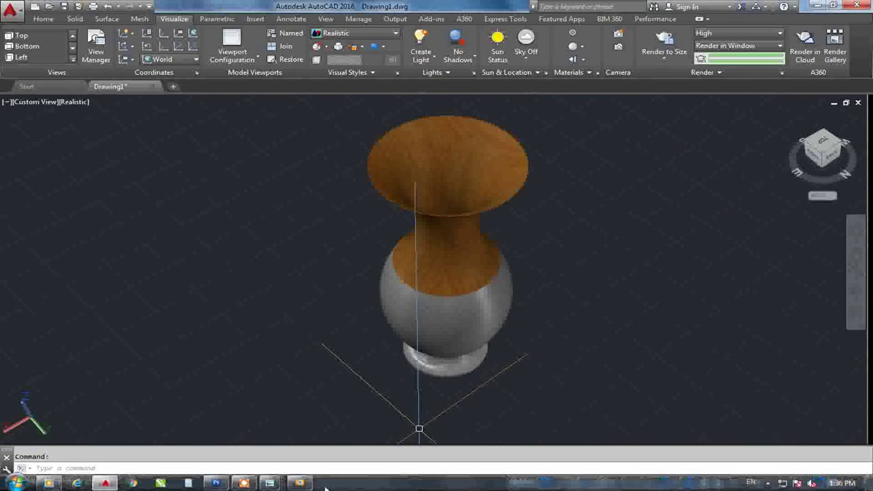
# Step: Bring the finished flower Vase copy JPEG back up in ACDSee Quick View
pyautogui.click(300, 483)
pyautogui.click(301, 483)
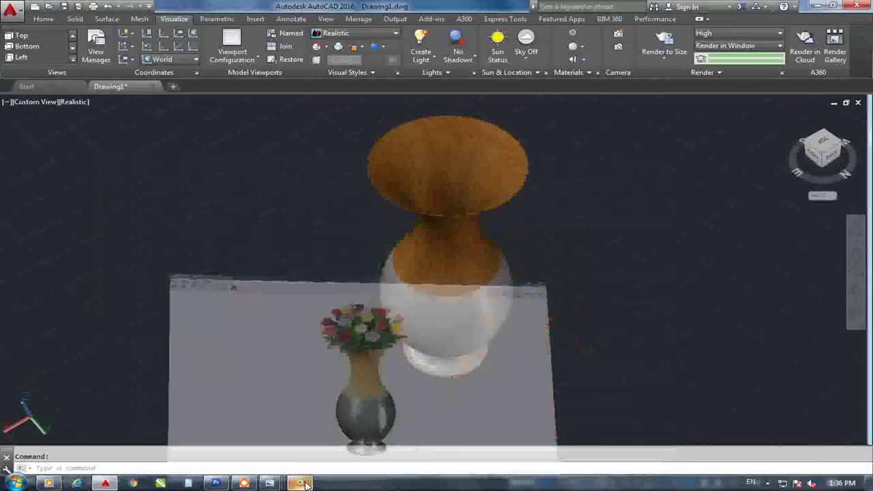
pyautogui.click(301, 482)
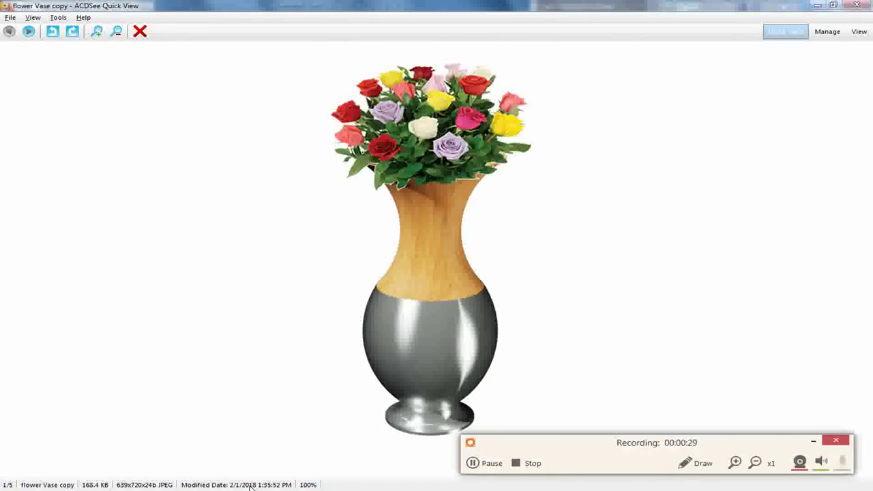
pyautogui.click(531, 464)
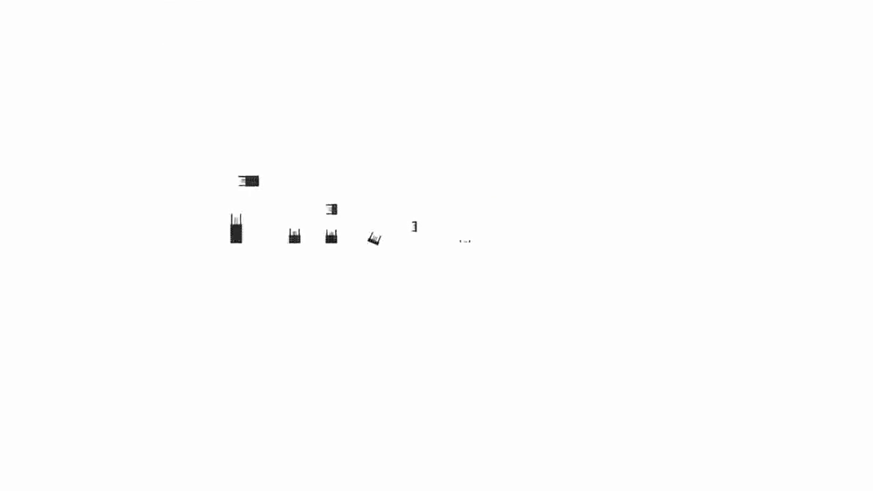